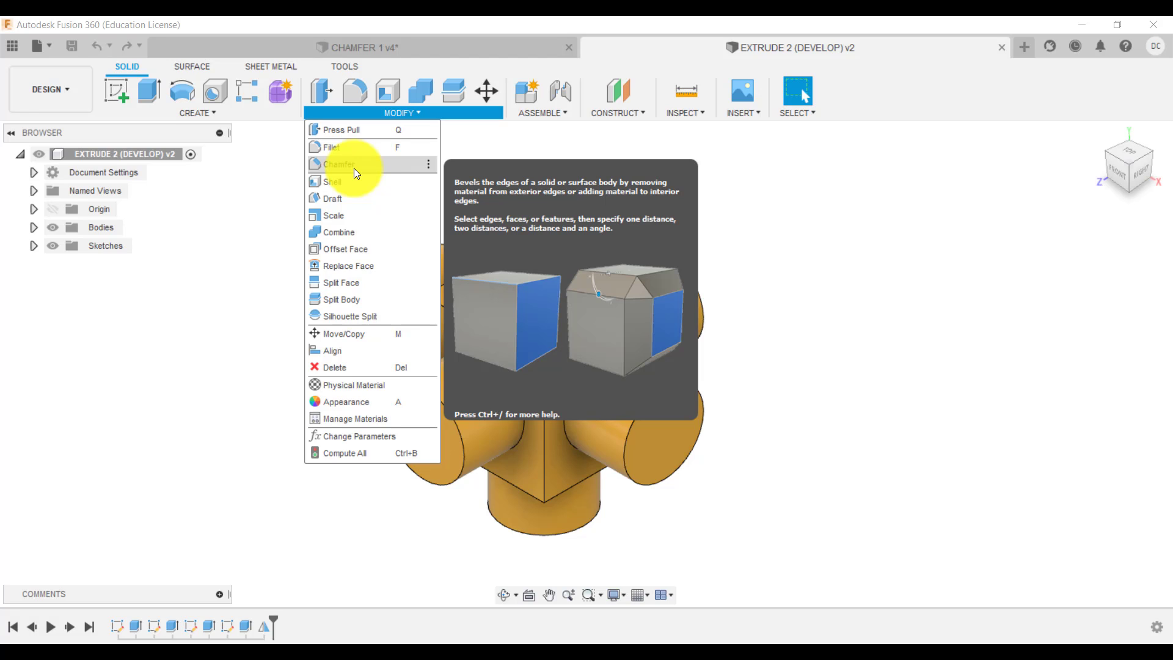
# Chamfer the outer circular edges of all six cylinders with an equal distance of 10 mm
pyautogui.click(352, 170)
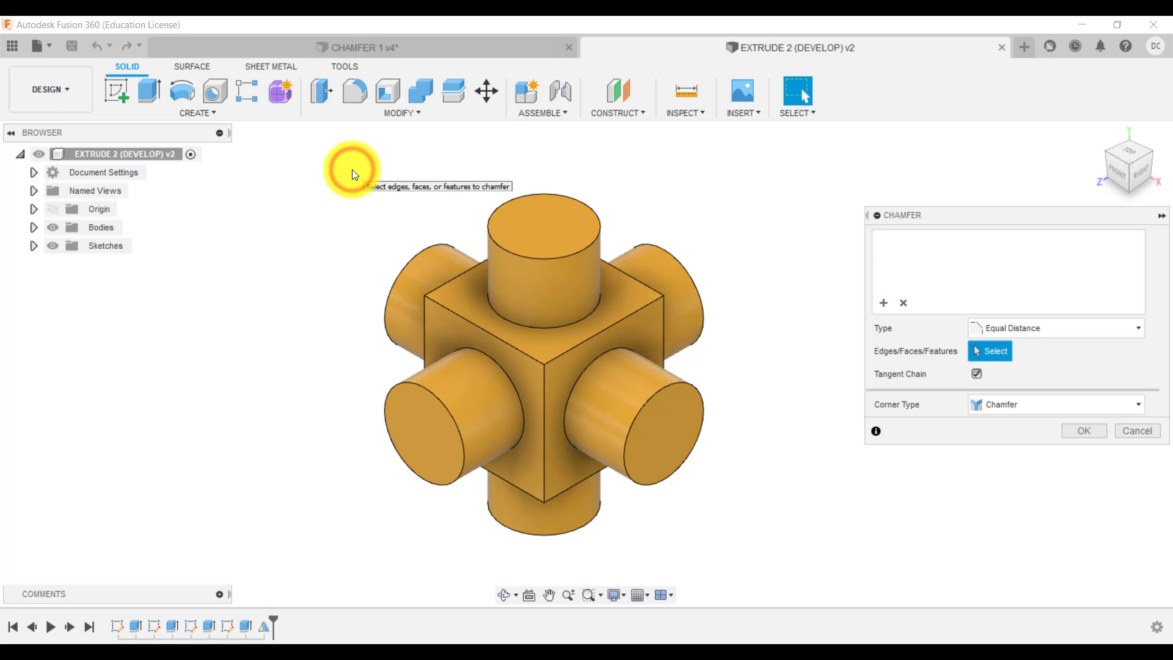
pyautogui.moveTo(921, 218); pyautogui.dragTo(815, 195)
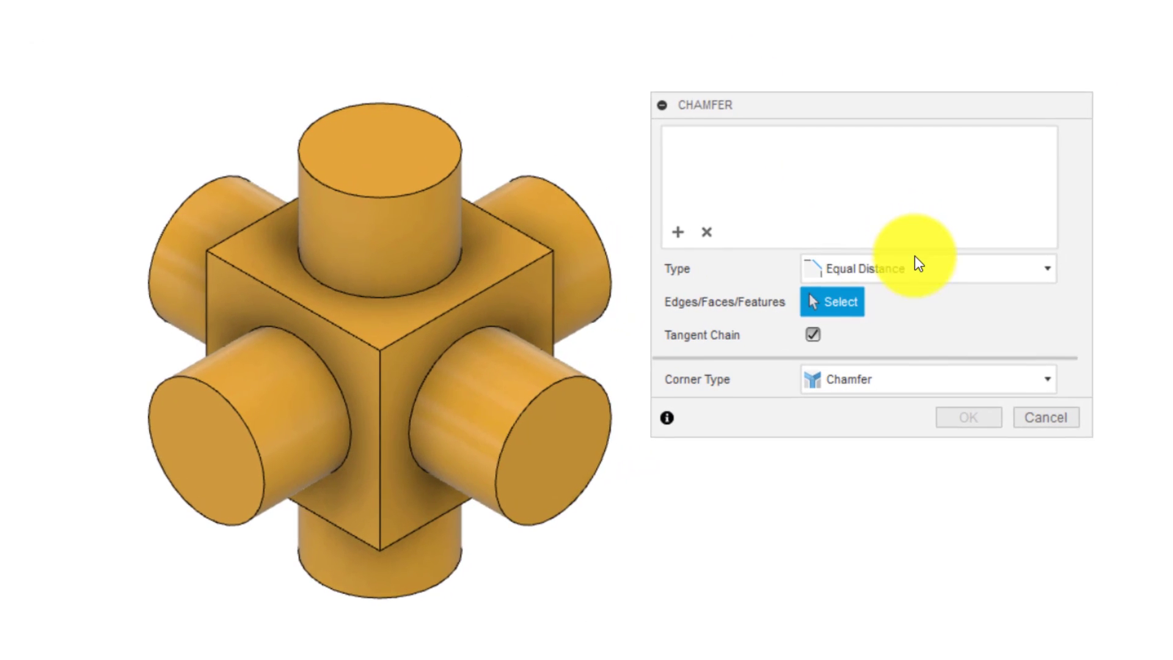
pyautogui.click(910, 306)
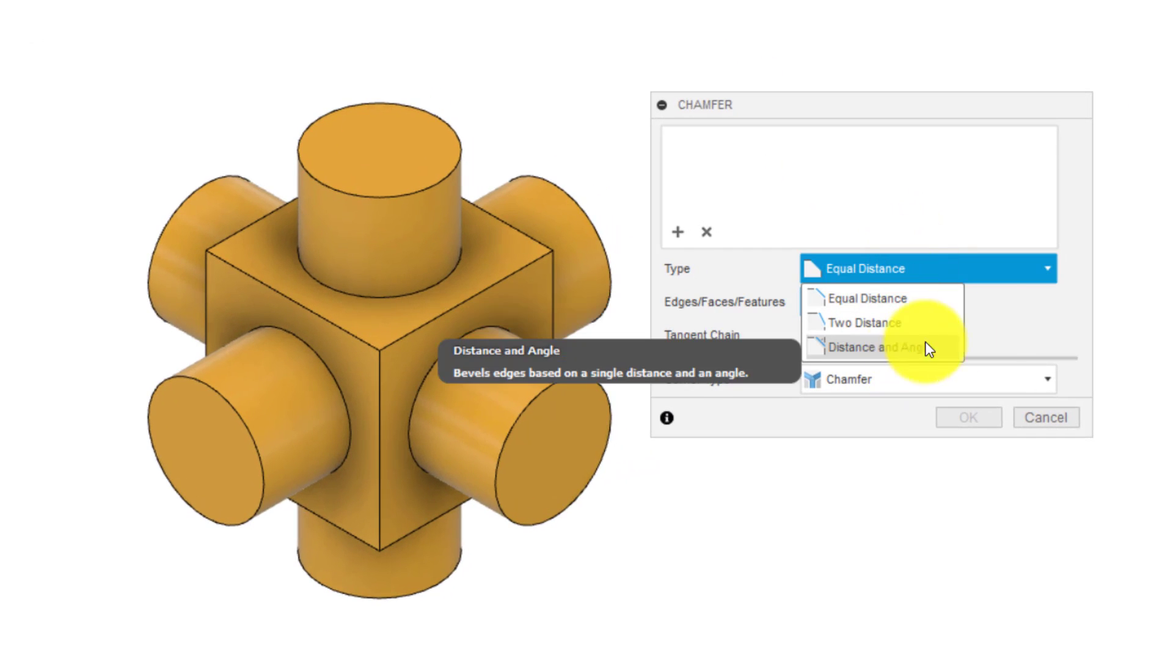
pyautogui.click(998, 321)
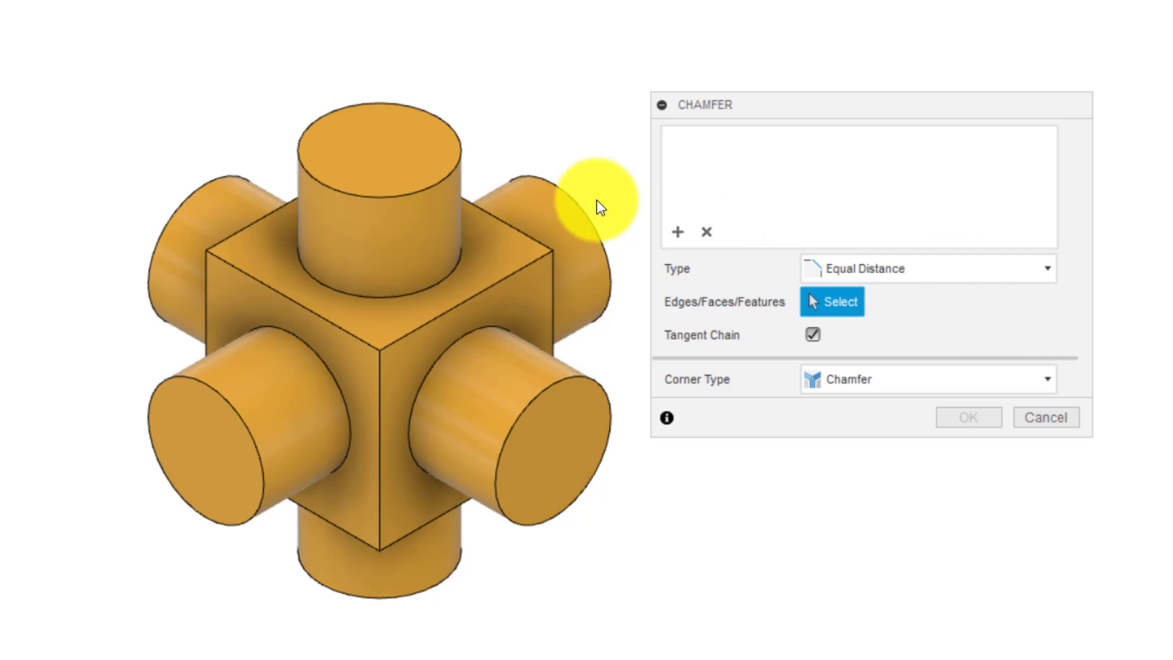
pyautogui.keyDown('ctrl'); pyautogui.click(461, 156); pyautogui.keyUp('ctrl')
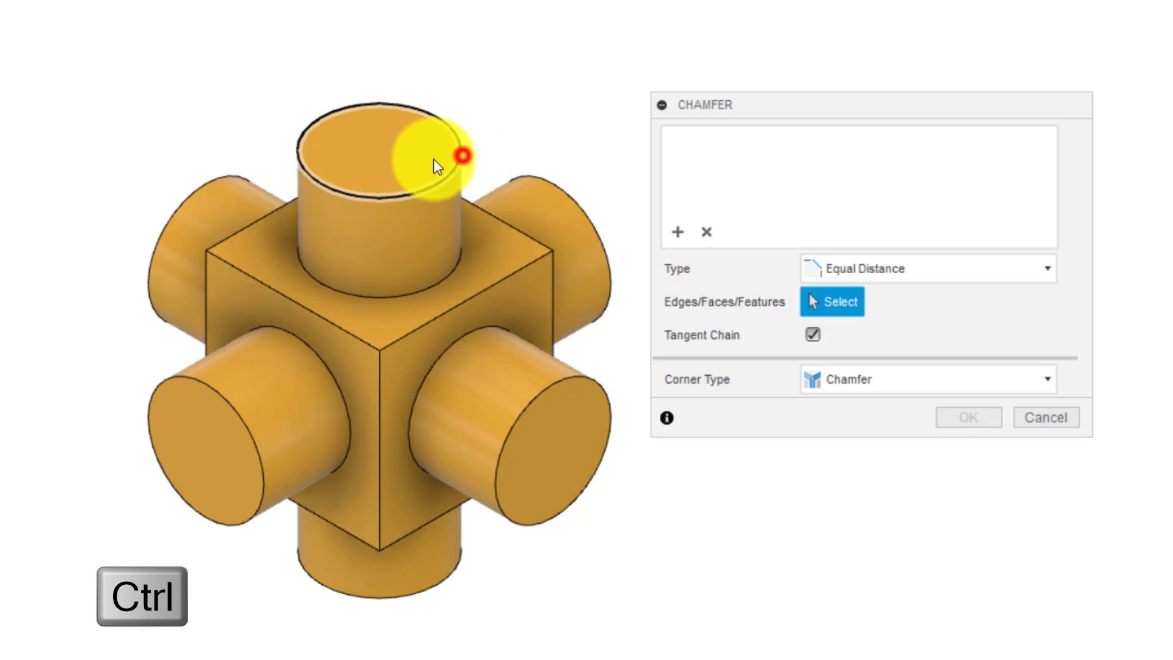
pyautogui.keyDown('ctrl'); pyautogui.click(211, 178); pyautogui.keyUp('ctrl')
pyautogui.keyDown('ctrl'); pyautogui.click(230, 410); pyautogui.keyUp('ctrl')
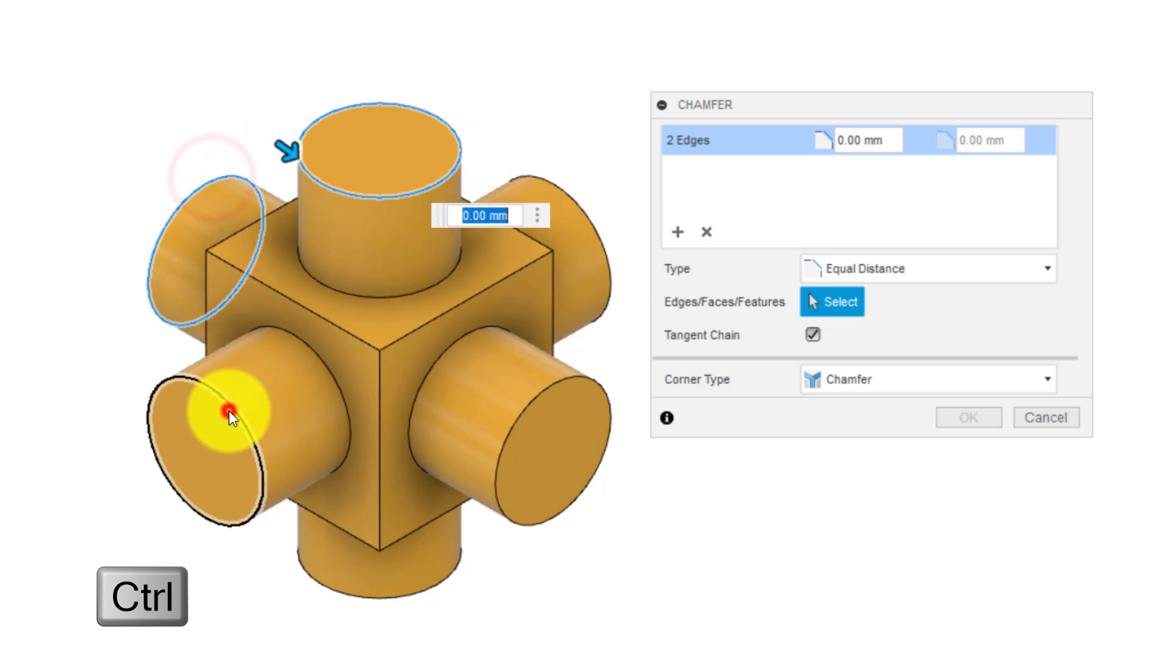
pyautogui.keyDown('ctrl'); pyautogui.click(455, 569); pyautogui.keyUp('ctrl')
pyautogui.keyDown('ctrl'); pyautogui.click(527, 526); pyautogui.keyUp('ctrl')
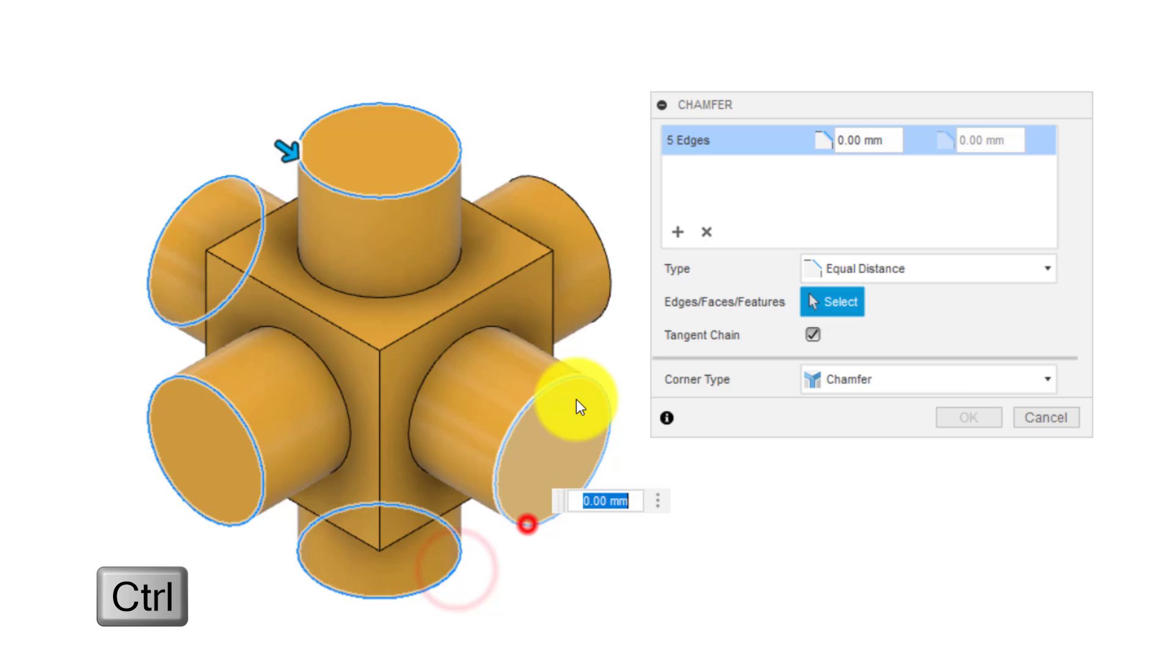
pyautogui.keyDown('ctrl'); pyautogui.click(611, 284); pyautogui.keyUp('ctrl')
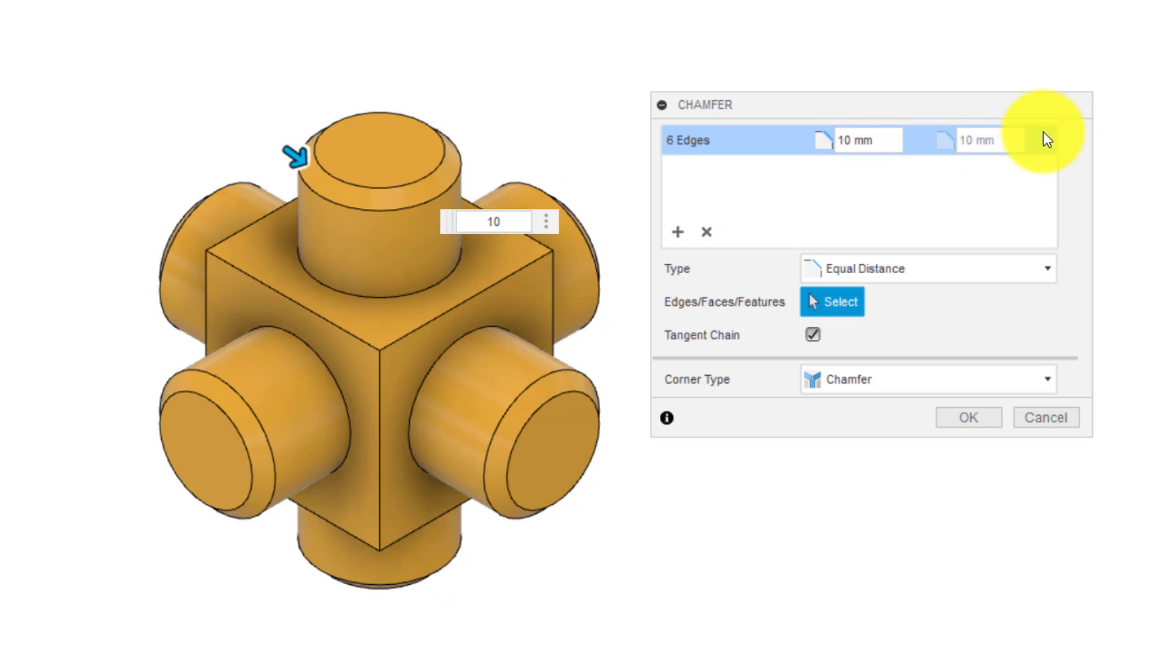
# Try a Two Distance chamfer with a second distance of 5 mm on the cylinder edges, then return to Equal Distance
pyautogui.click(1172, 68)
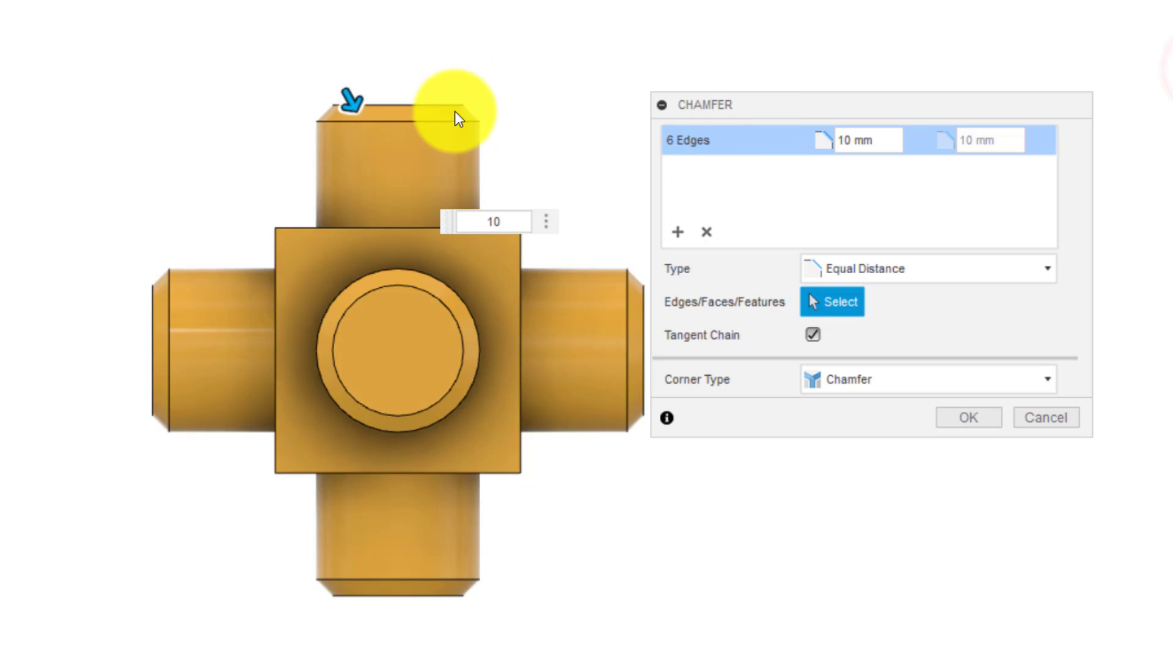
pyautogui.scroll(6, 464, 120)
pyautogui.scroll(4, 489, 77)
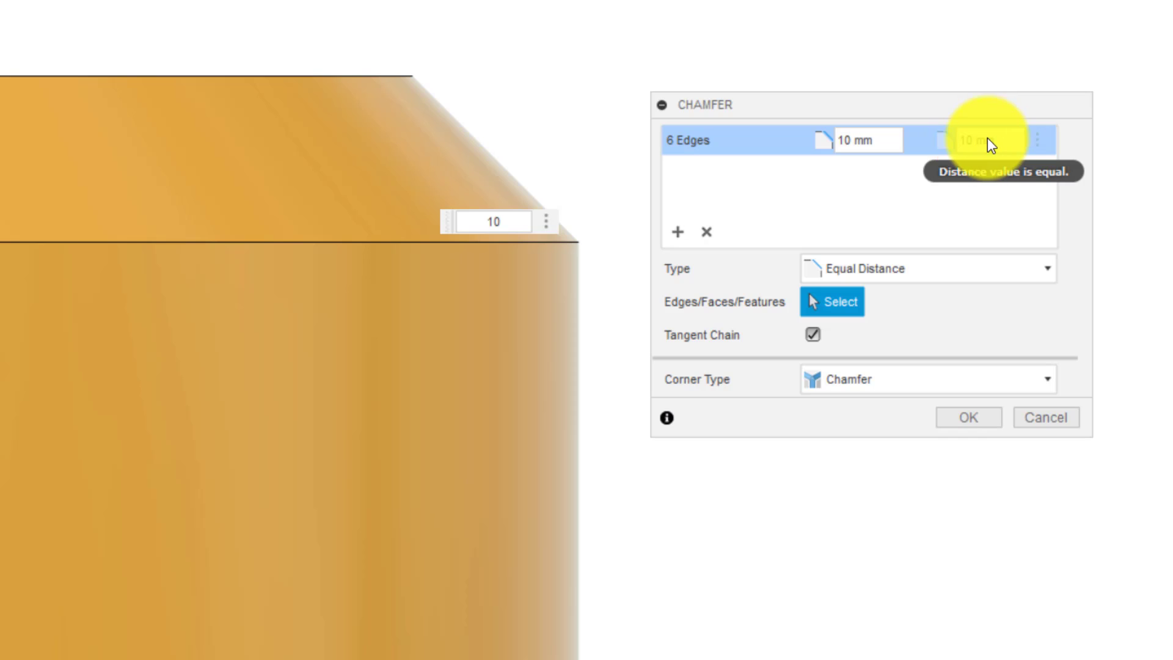
pyautogui.click(941, 260)
pyautogui.click(903, 325)
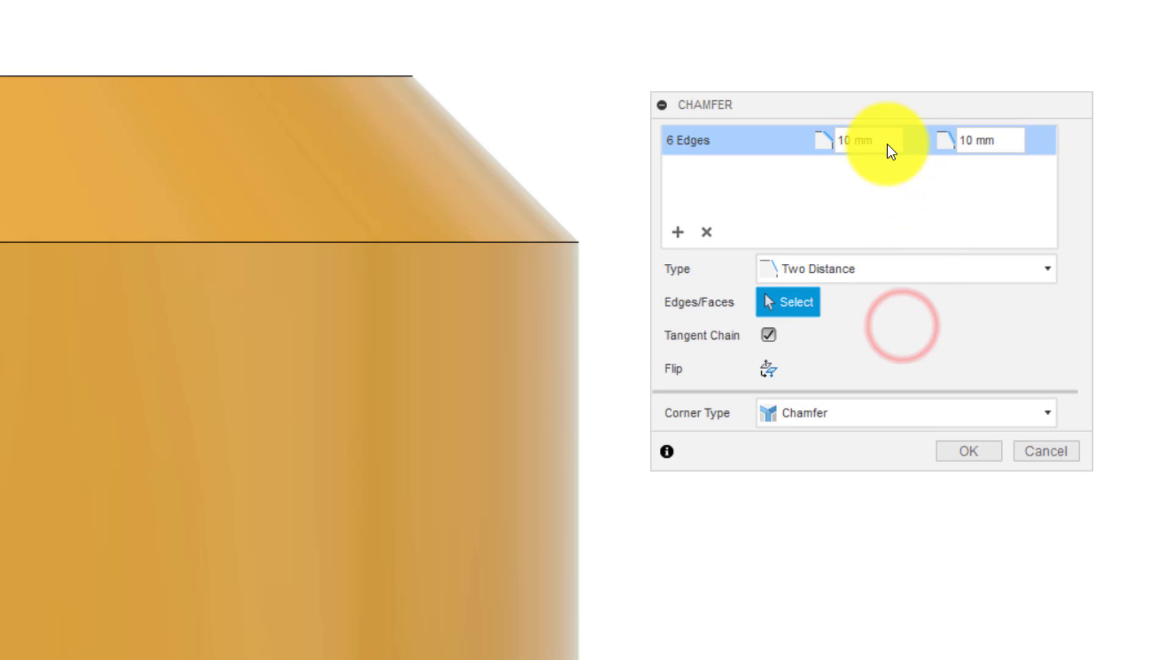
pyautogui.click(998, 140)
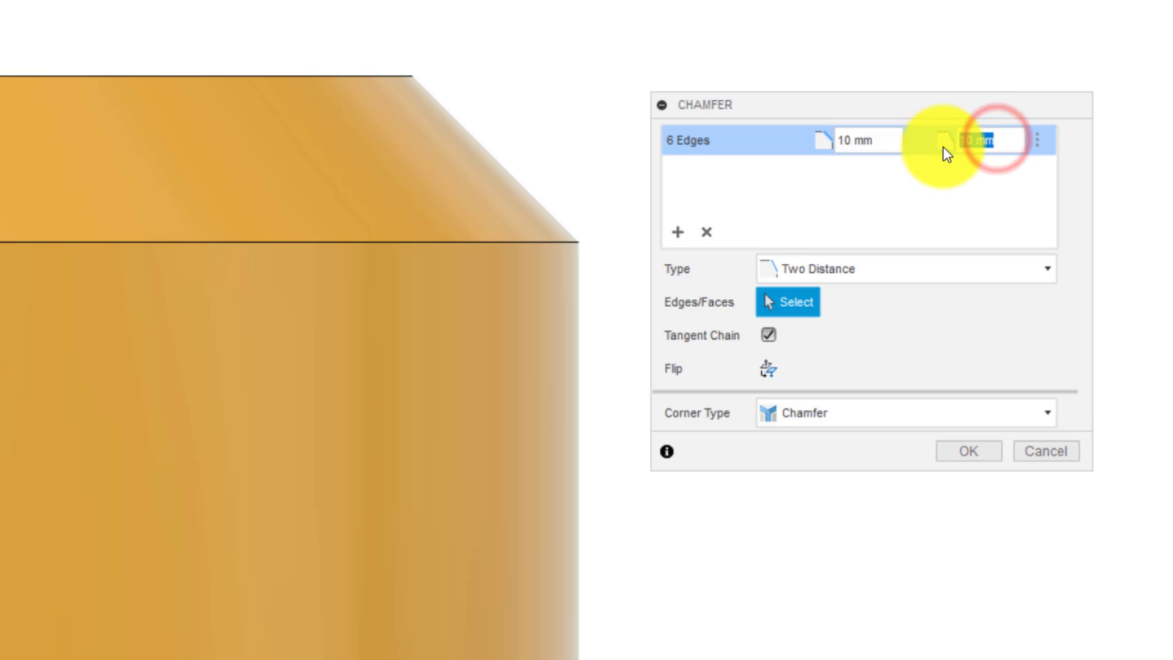
pyautogui.write('5')
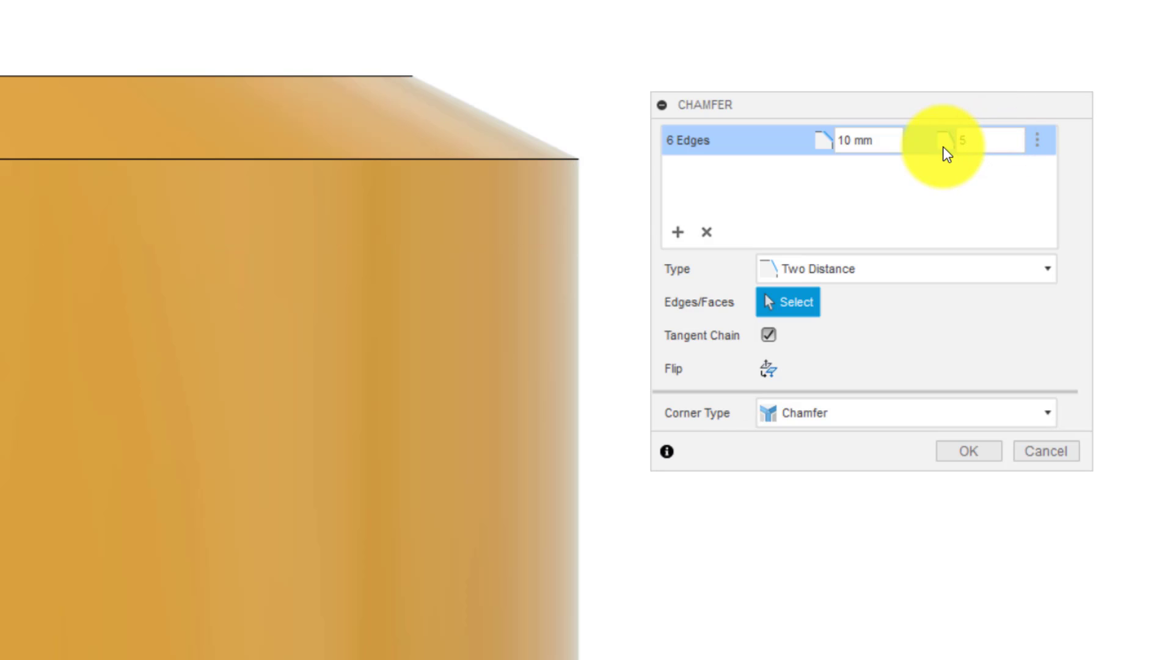
pyautogui.click(888, 269)
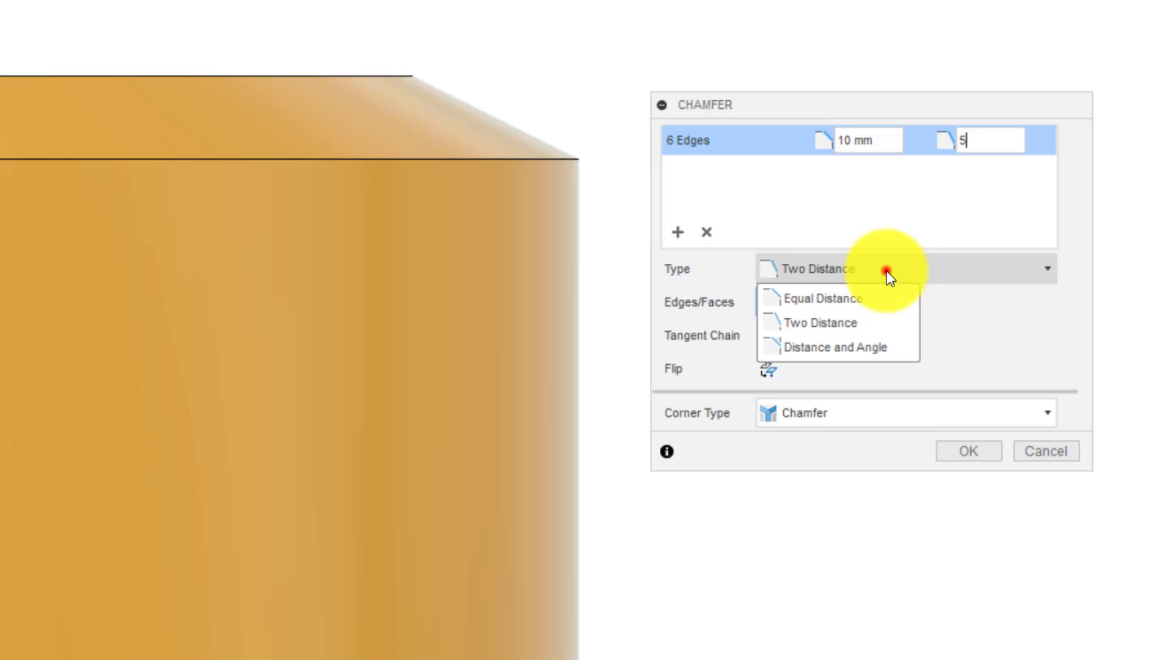
pyautogui.click(862, 299)
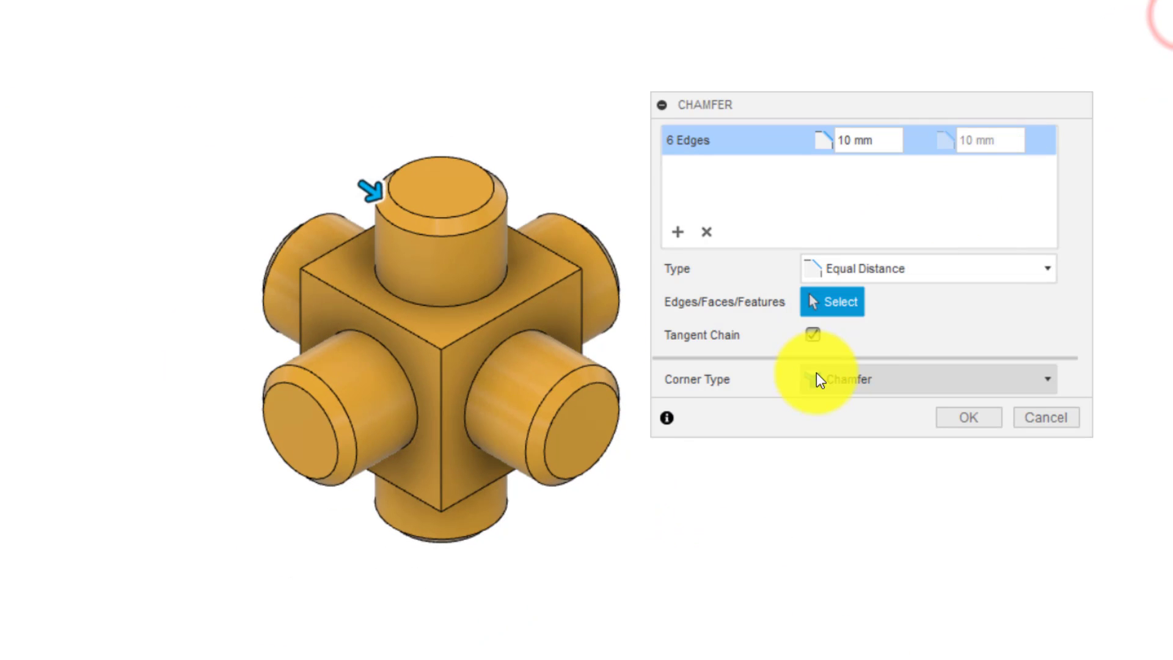
# Try the Miter and Blend corner types for the chamfer and set the corner type back to Chamfer
pyautogui.click(865, 387)
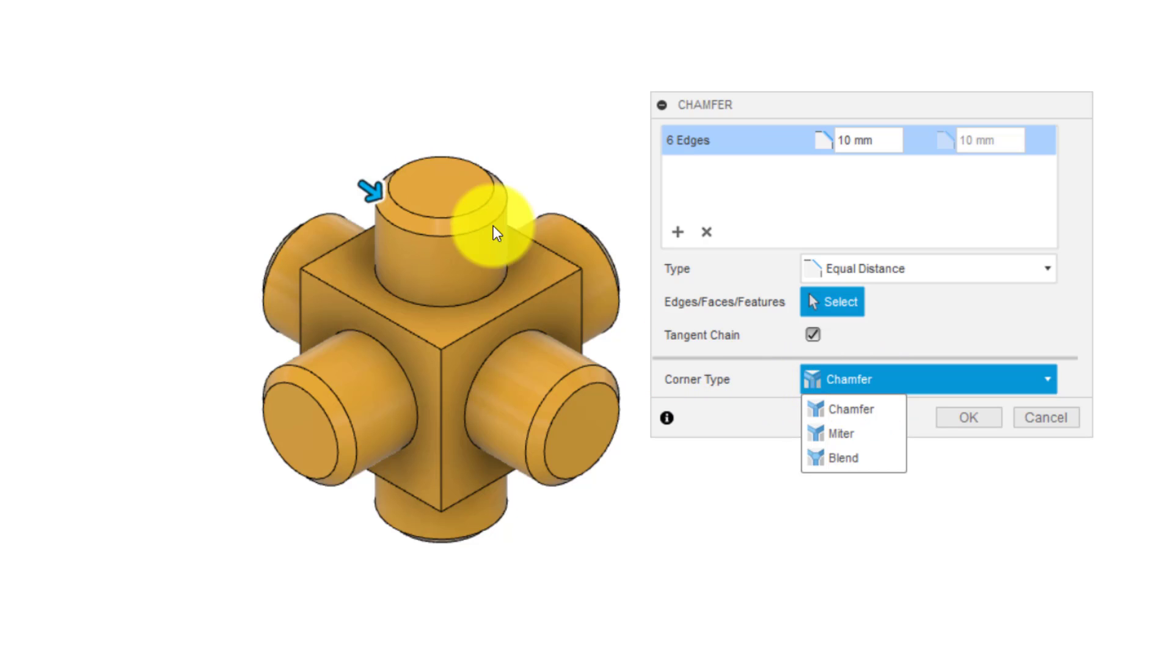
pyautogui.click(860, 430)
pyautogui.click(880, 378)
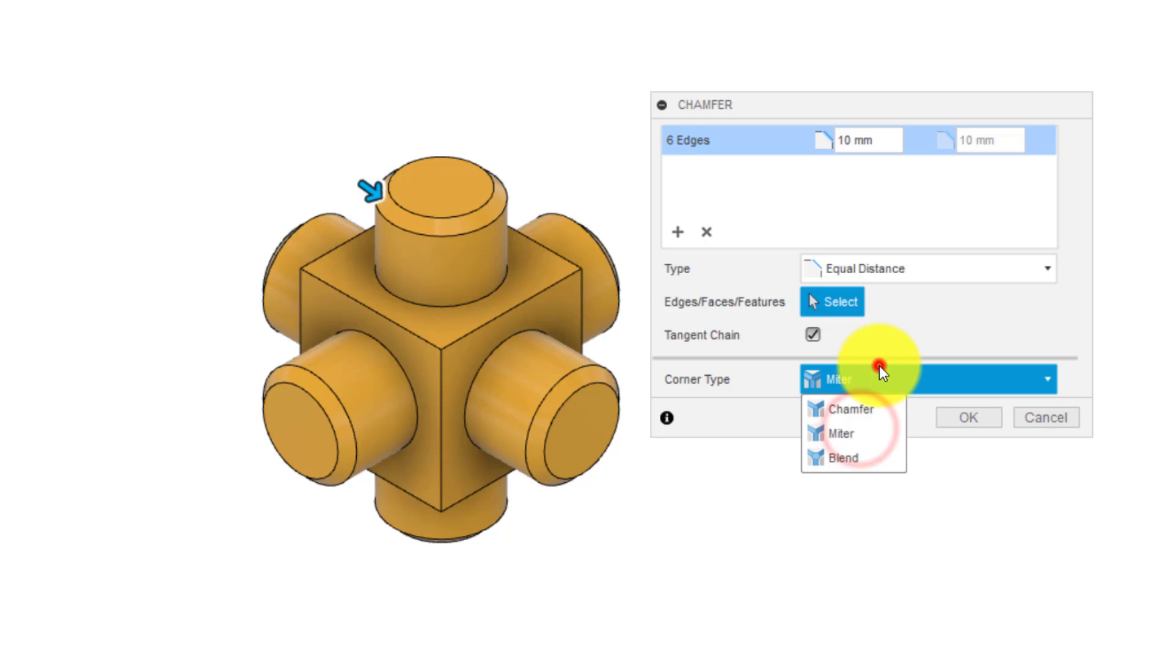
pyautogui.click(868, 457)
pyautogui.click(852, 391)
pyautogui.click(857, 410)
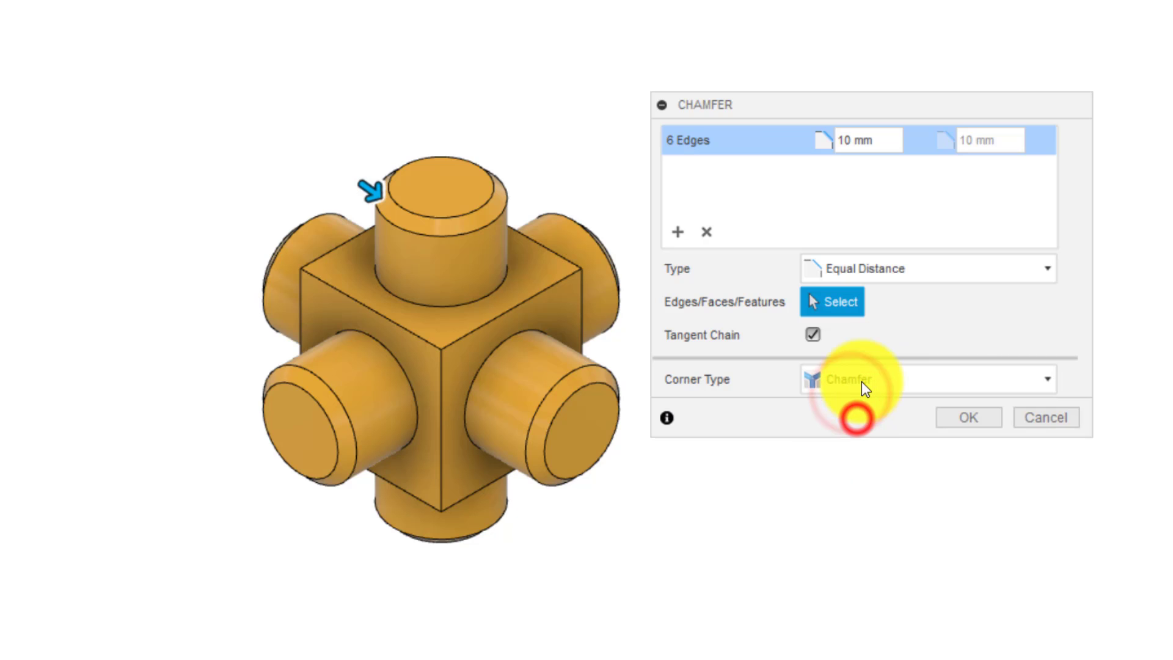
# Add a second edge set to the chamfer containing the nine front-facing and outline edges of the central cube
pyautogui.click(680, 234)
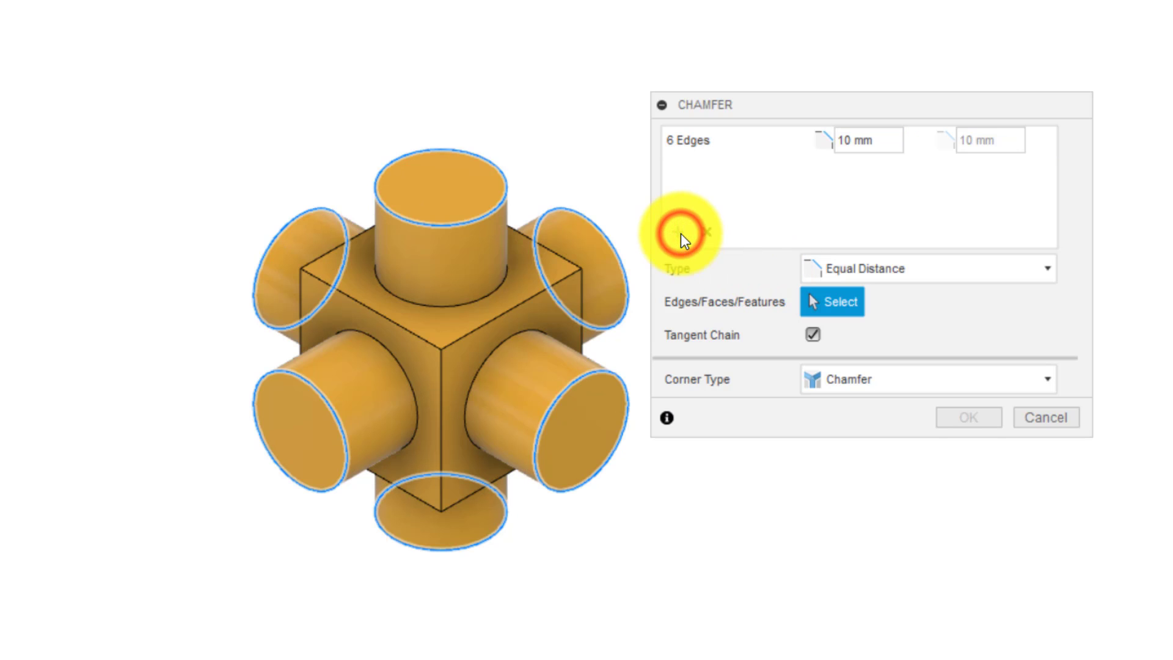
pyautogui.scroll(4, 432, 283)
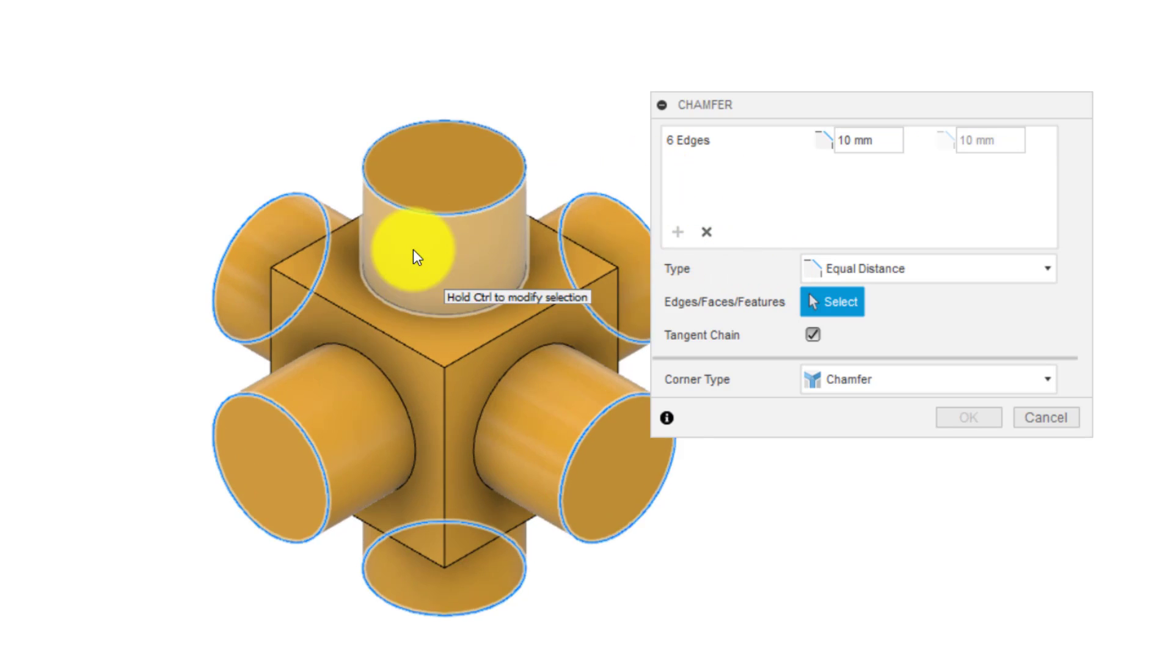
pyautogui.click(345, 224)
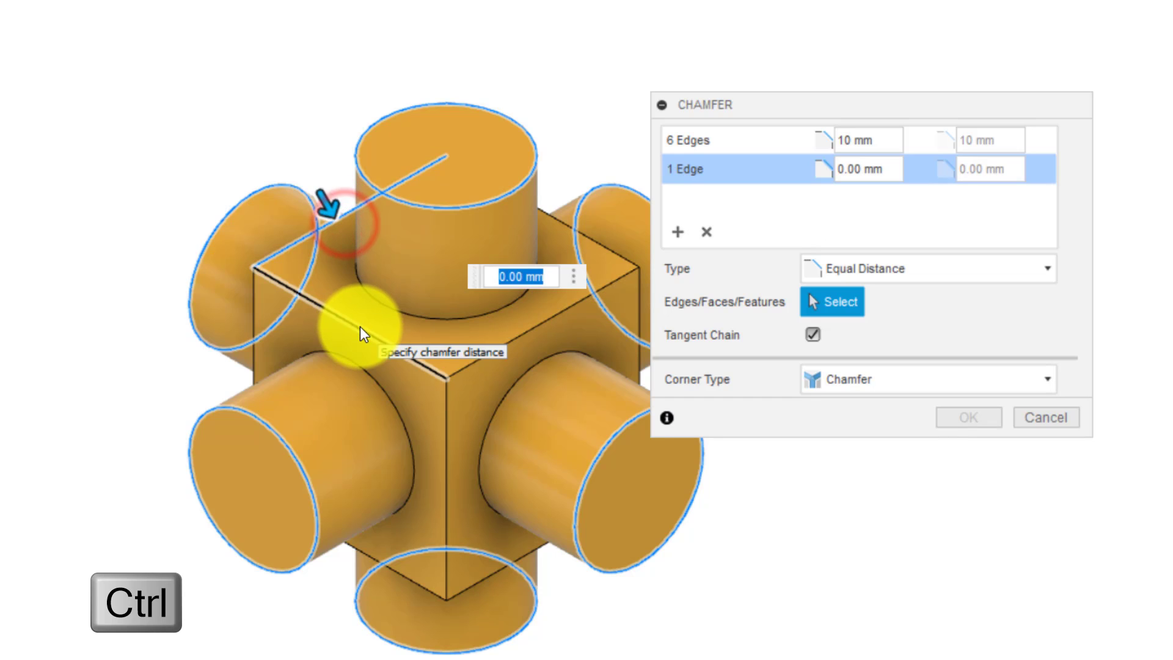
pyautogui.keyDown('ctrl'); pyautogui.click(361, 327); pyautogui.keyUp('ctrl')
pyautogui.keyDown('ctrl'); pyautogui.click(451, 405); pyautogui.keyUp('ctrl')
pyautogui.keyDown('ctrl'); pyautogui.click(473, 356); pyautogui.keyUp('ctrl')
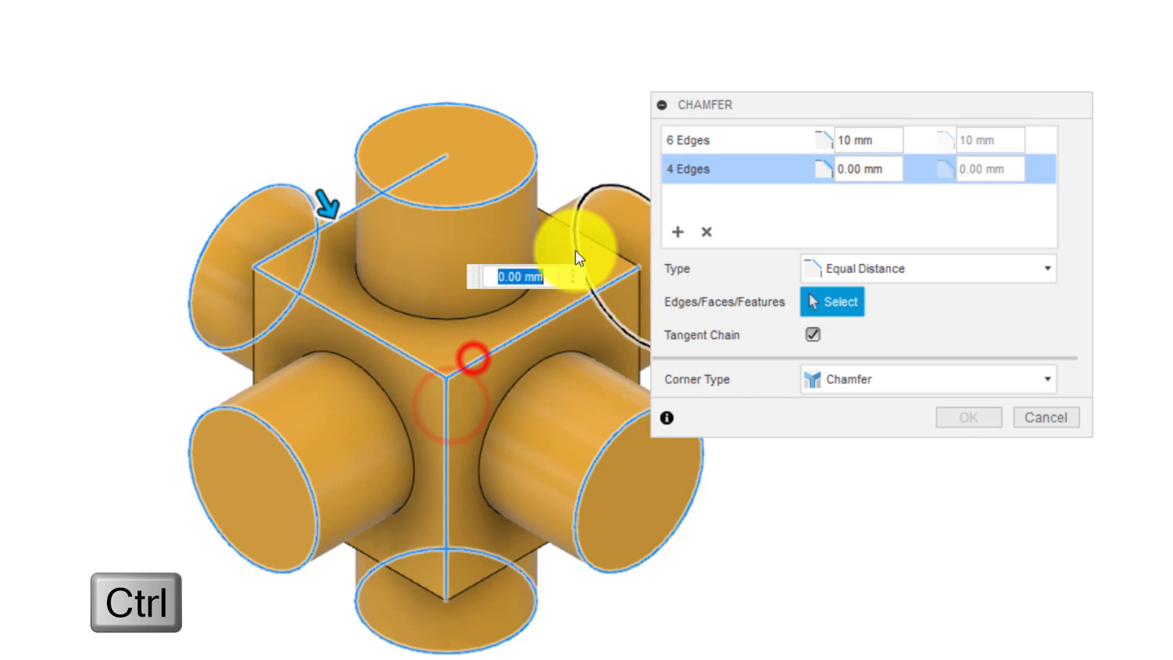
pyautogui.keyDown('ctrl'); pyautogui.click(569, 231); pyautogui.keyUp('ctrl')
pyautogui.keyDown('ctrl'); pyautogui.click(640, 303); pyautogui.keyUp('ctrl')
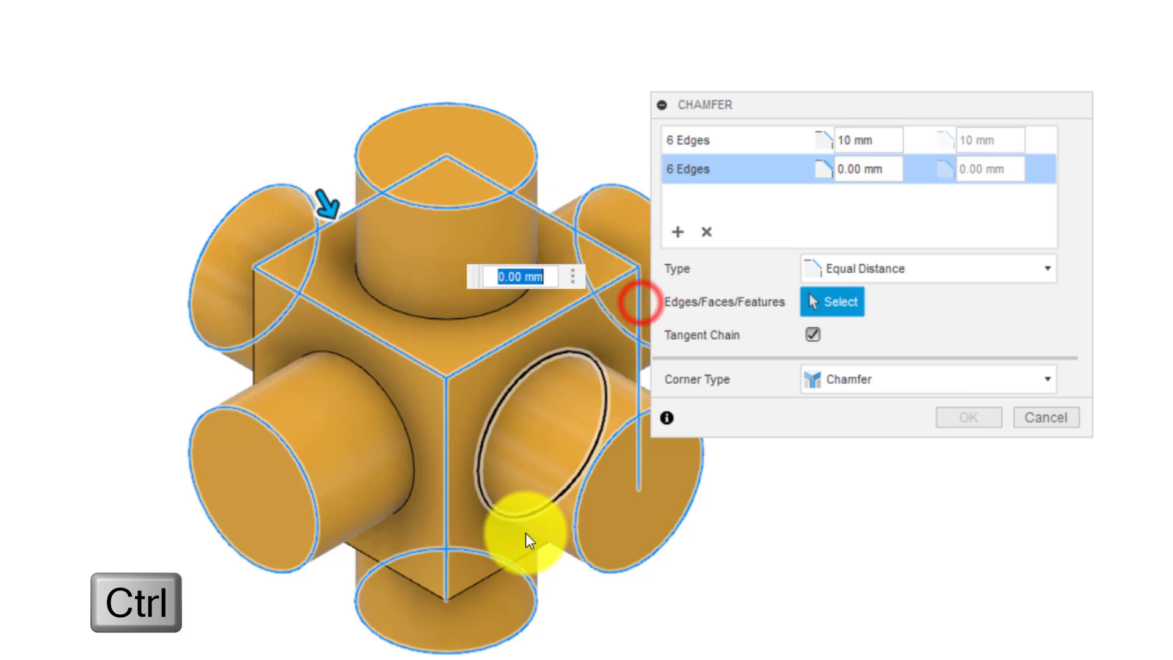
pyautogui.keyDown('ctrl'); pyautogui.click(525, 549); pyautogui.keyUp('ctrl')
pyautogui.keyDown('ctrl'); pyautogui.click(361, 550); pyautogui.keyUp('ctrl')
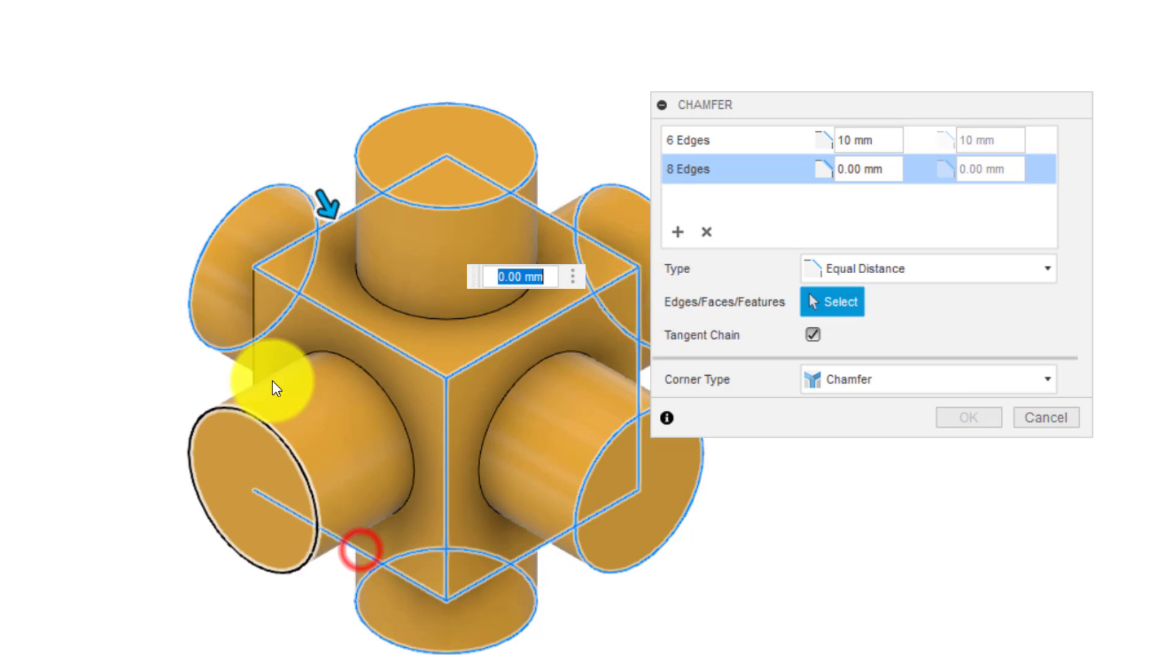
pyautogui.keyDown('ctrl'); pyautogui.click(255, 364); pyautogui.keyUp('ctrl')
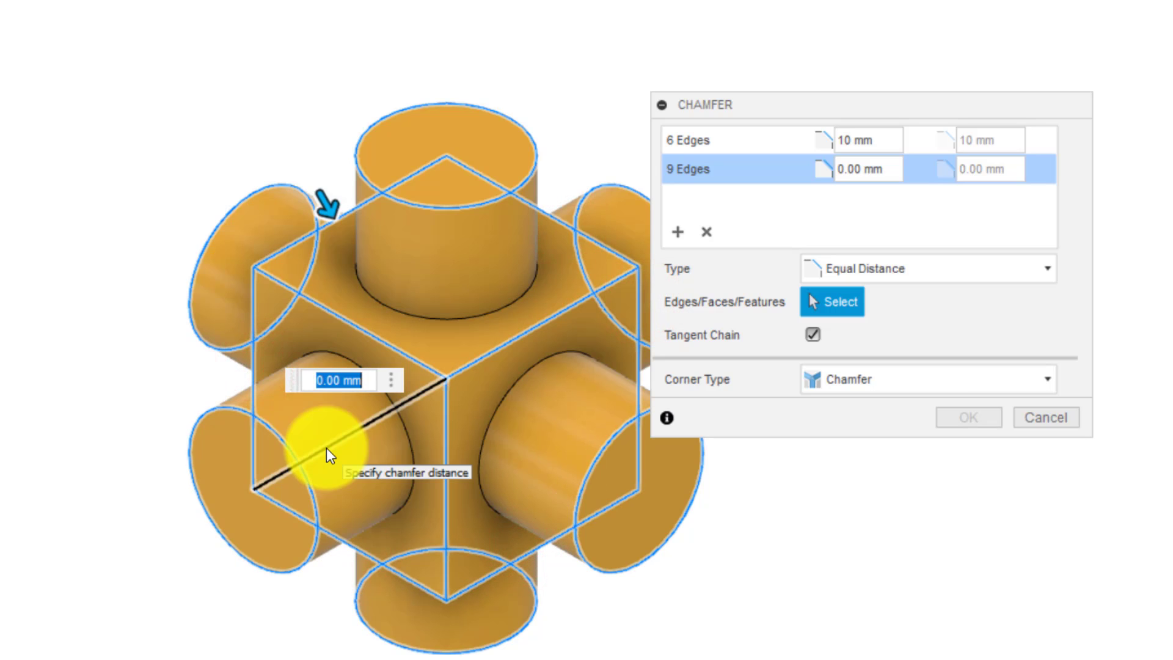
# Add the cube's three hidden rear edges to the second edge set and set its chamfer distance to 10 mm
pyautogui.keyDown('ctrl'); pyautogui.click(326, 448); pyautogui.keyUp('ctrl')
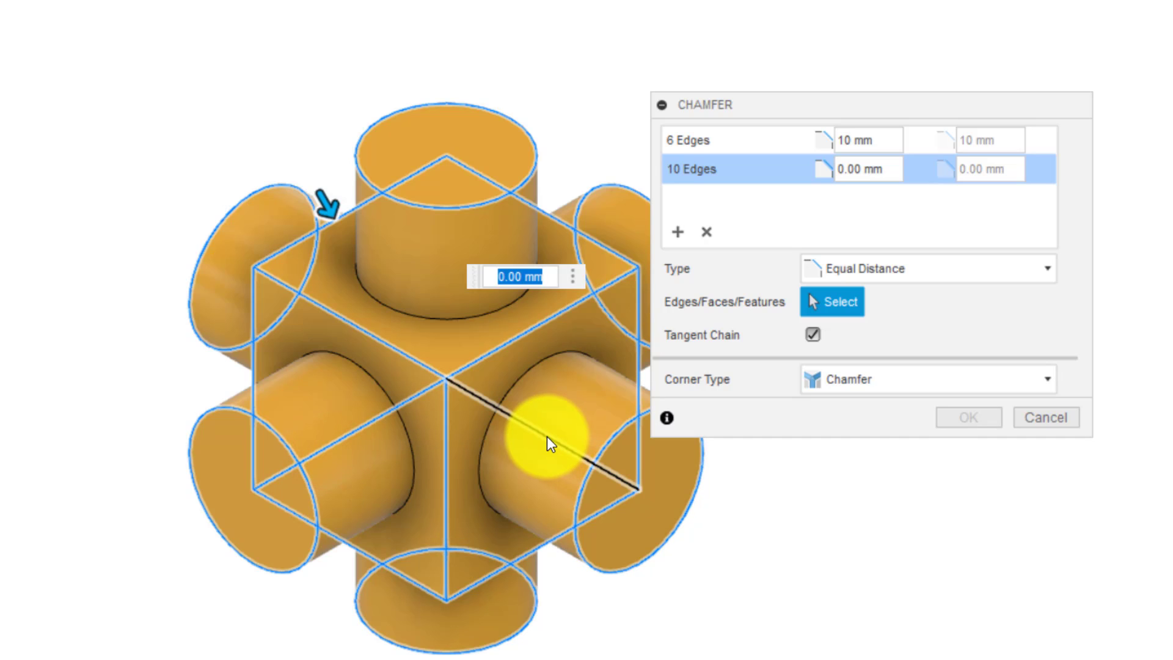
pyautogui.keyDown('ctrl'); pyautogui.click(547, 436); pyautogui.keyUp('ctrl')
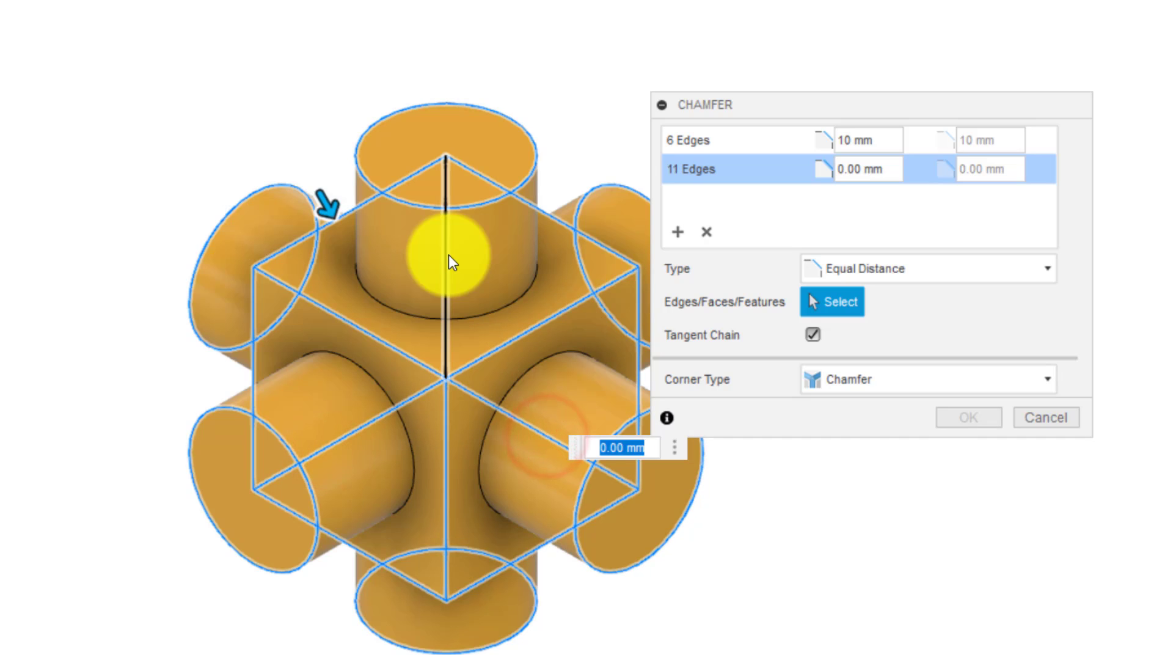
pyautogui.keyDown('ctrl'); pyautogui.click(448, 255); pyautogui.keyUp('ctrl')
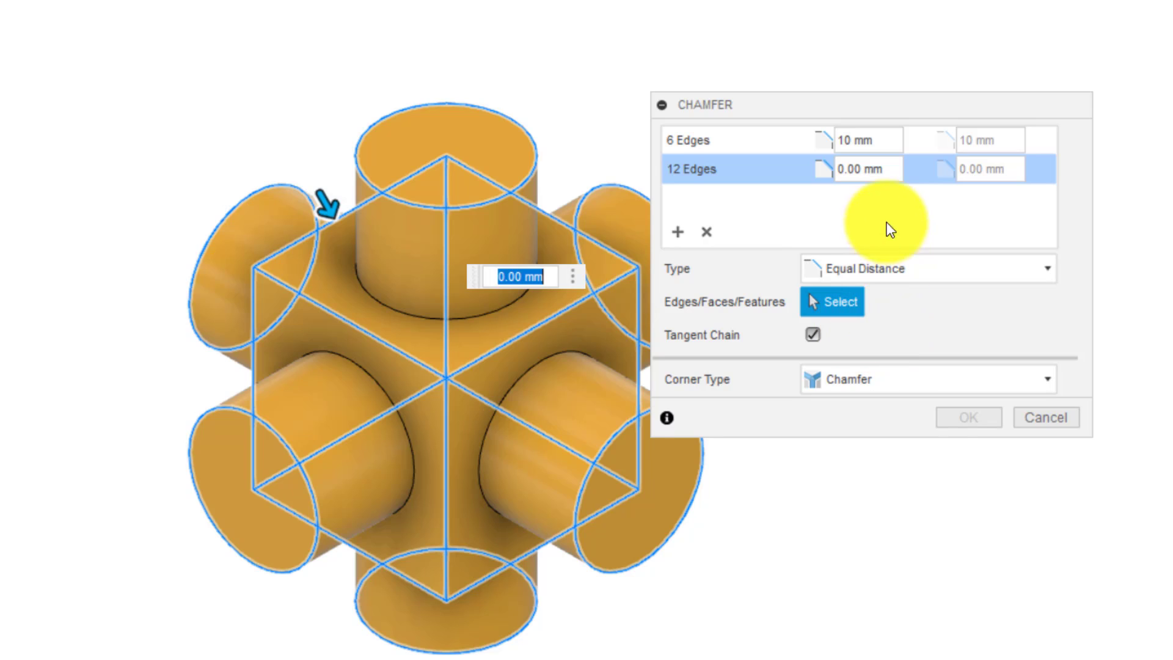
pyautogui.moveTo(894, 172); pyautogui.dragTo(837, 174)
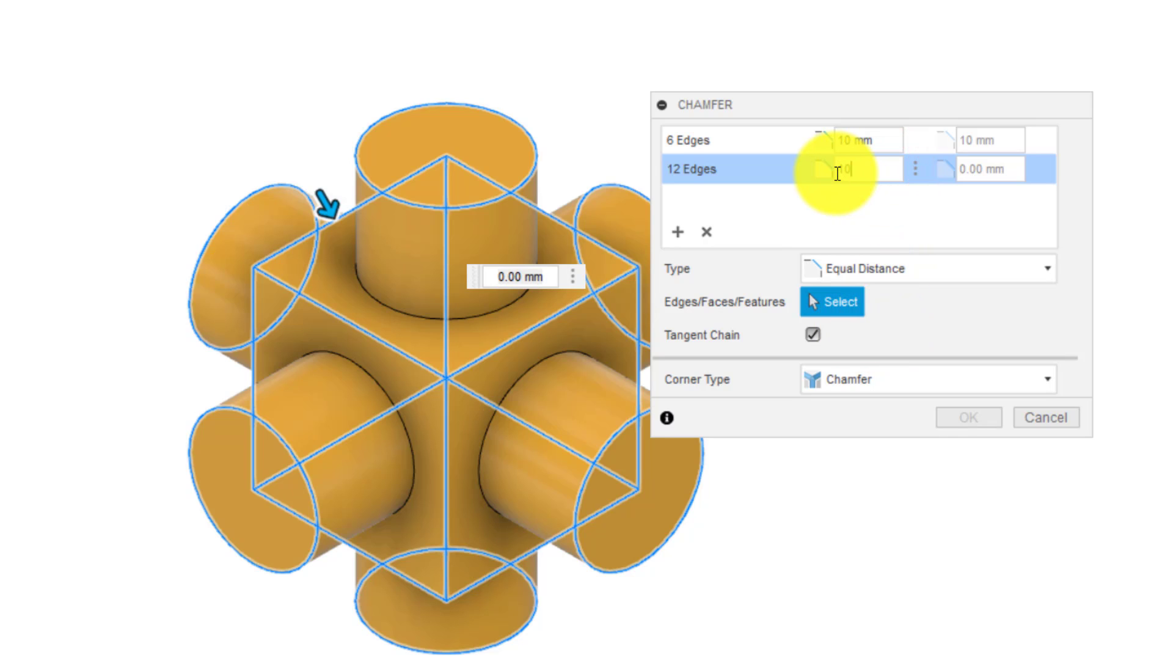
pyautogui.write('10')
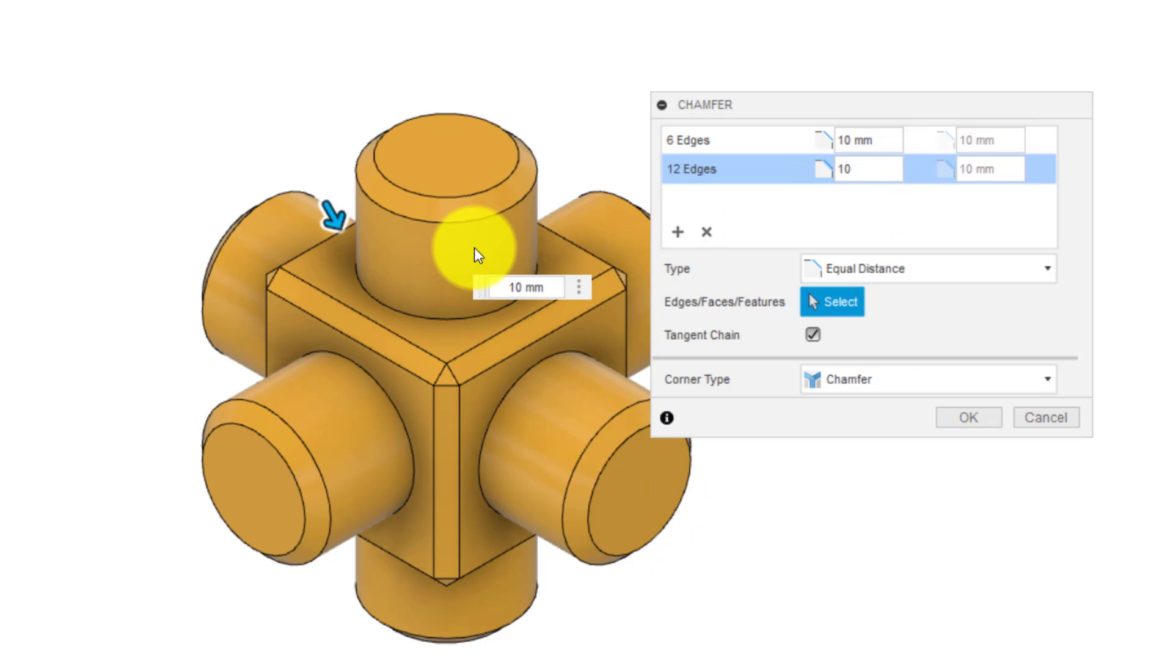
# Keep the Equal Distance type for the cube's edge set and inspect its chamfered corners up close and from the side
pyautogui.scroll(-2, 474, 247)
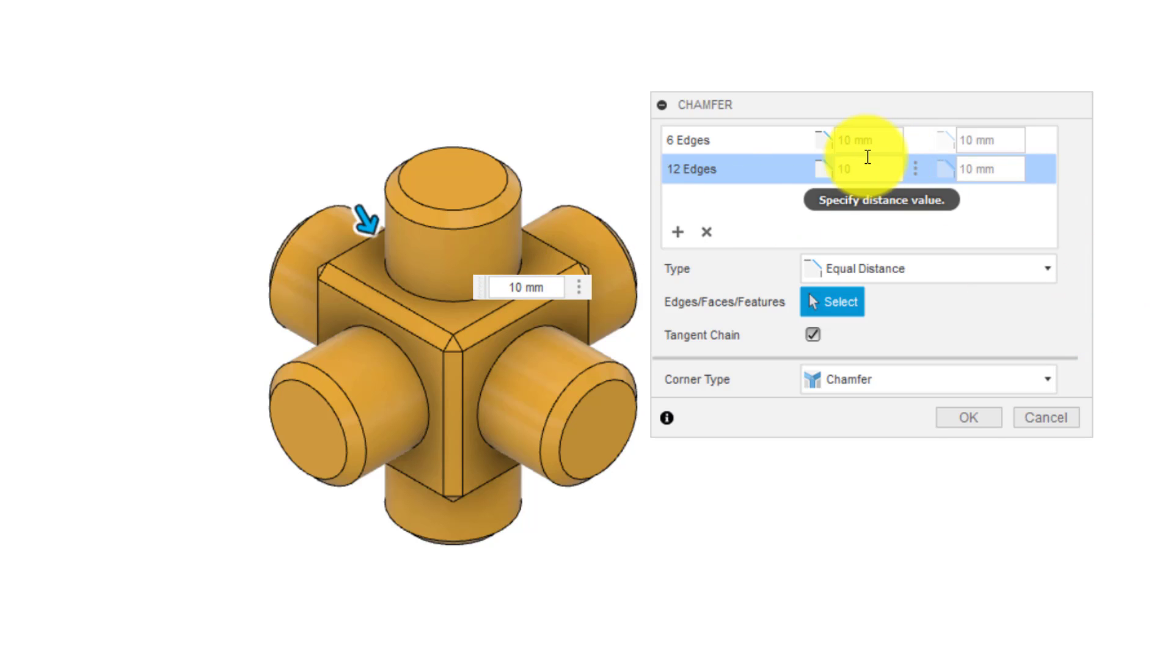
pyautogui.scroll(3, 636, 151)
pyautogui.click(889, 269)
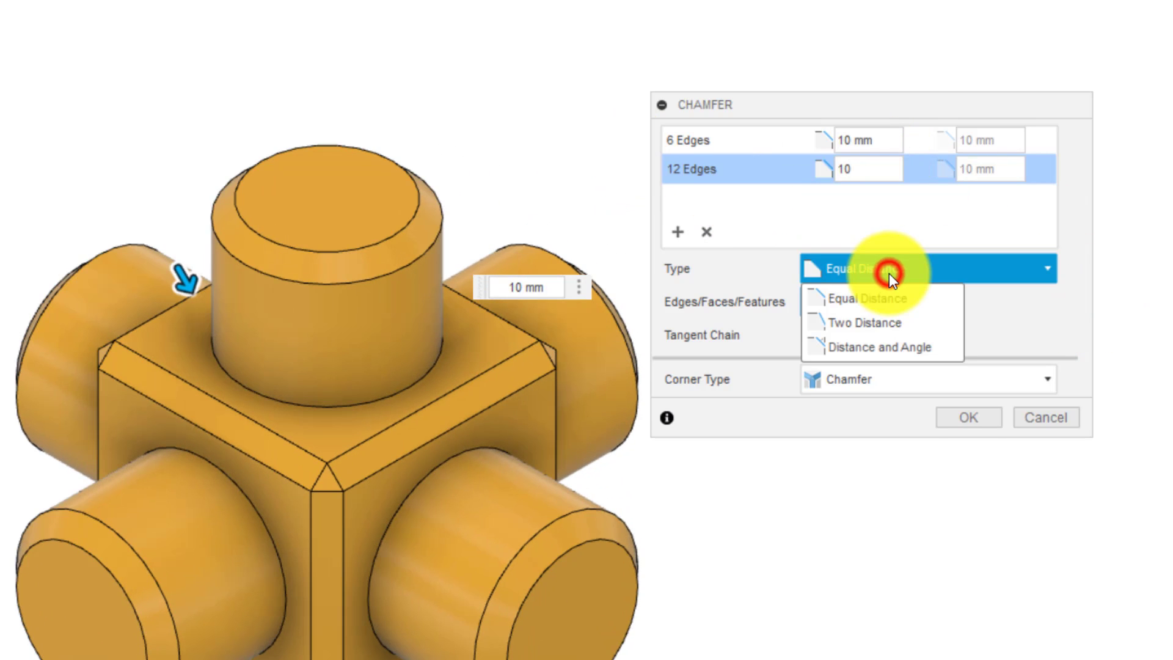
pyautogui.click(889, 298)
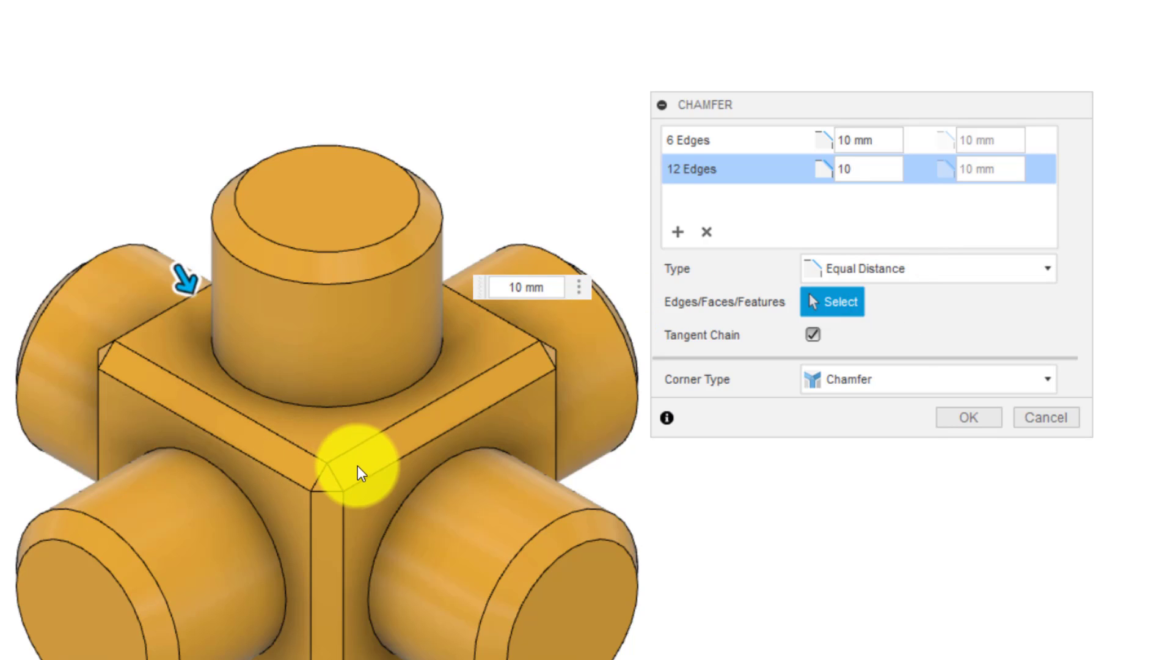
pyautogui.click(1169, 64)
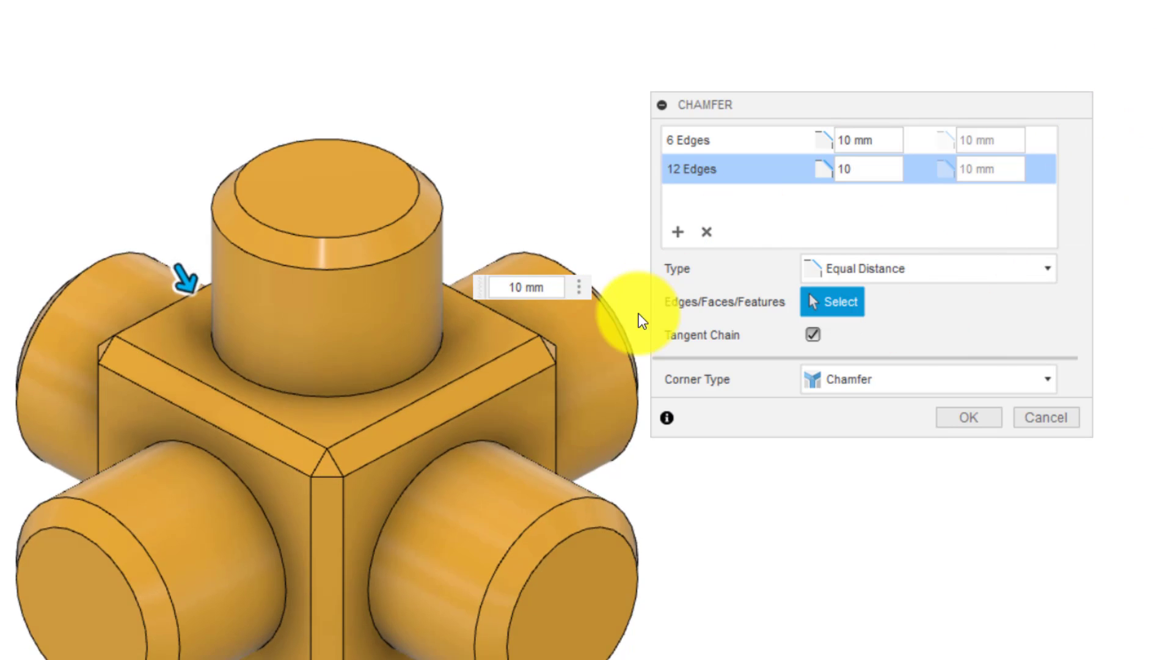
pyautogui.click(1167, 65)
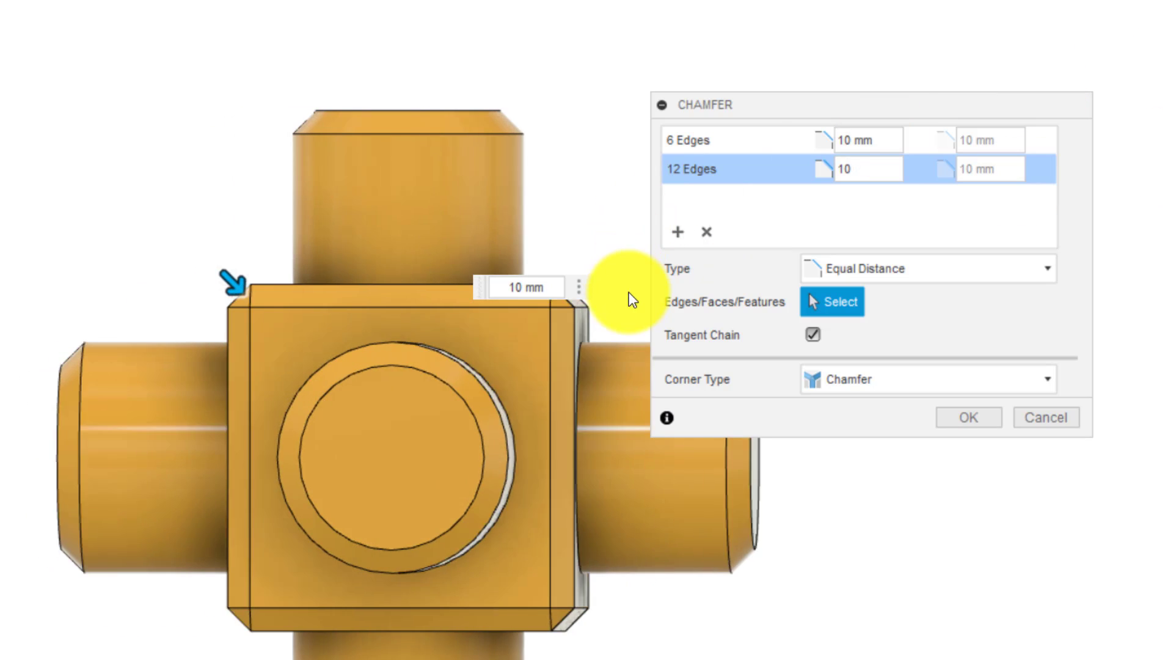
# Inspect the cube's chamfered corners up close from the side and in the isometric view, keeping the Chamfer corner type
pyautogui.scroll(5, 611, 297)
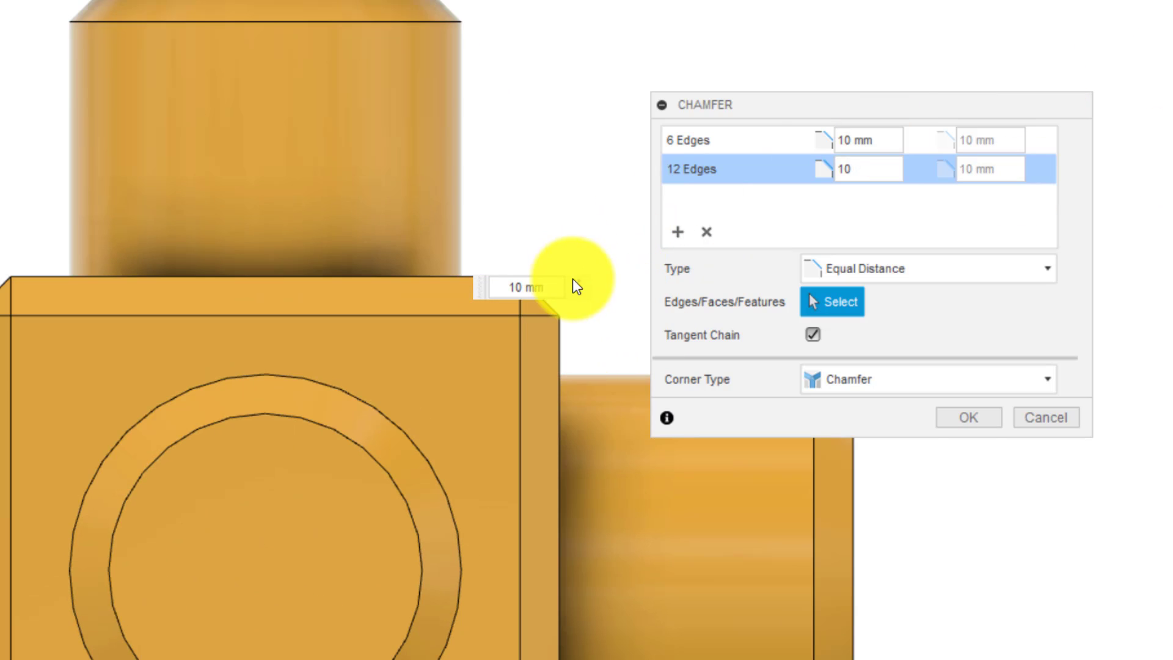
pyautogui.click(1167, 28)
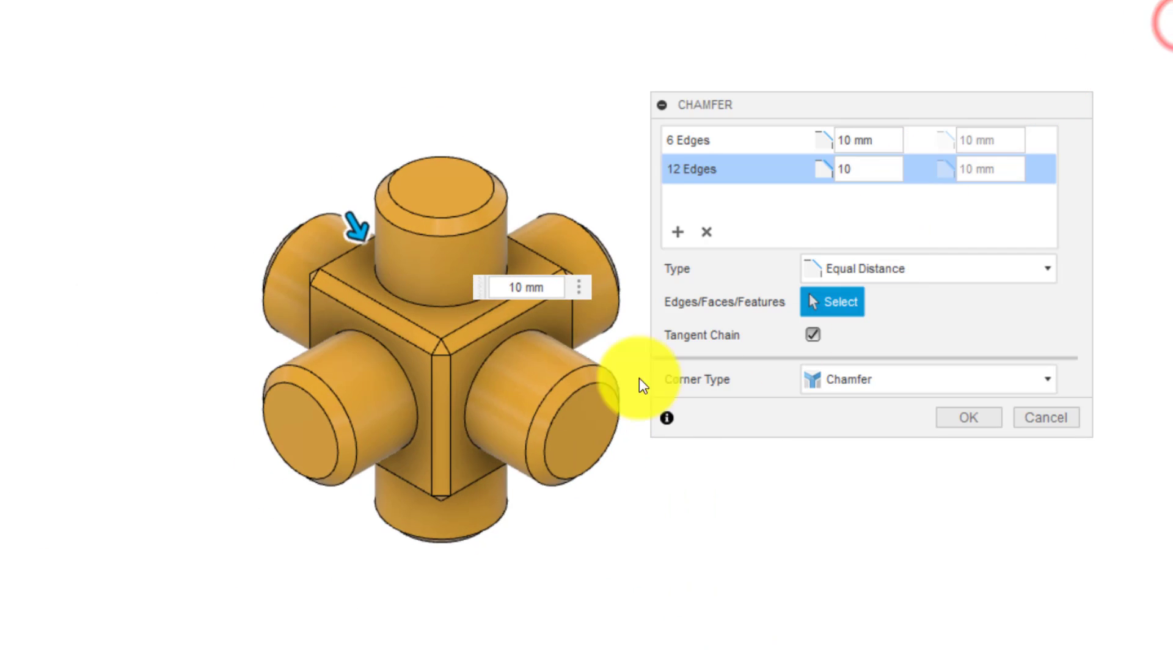
pyautogui.scroll(4, 467, 352)
pyautogui.scroll(3, 464, 347)
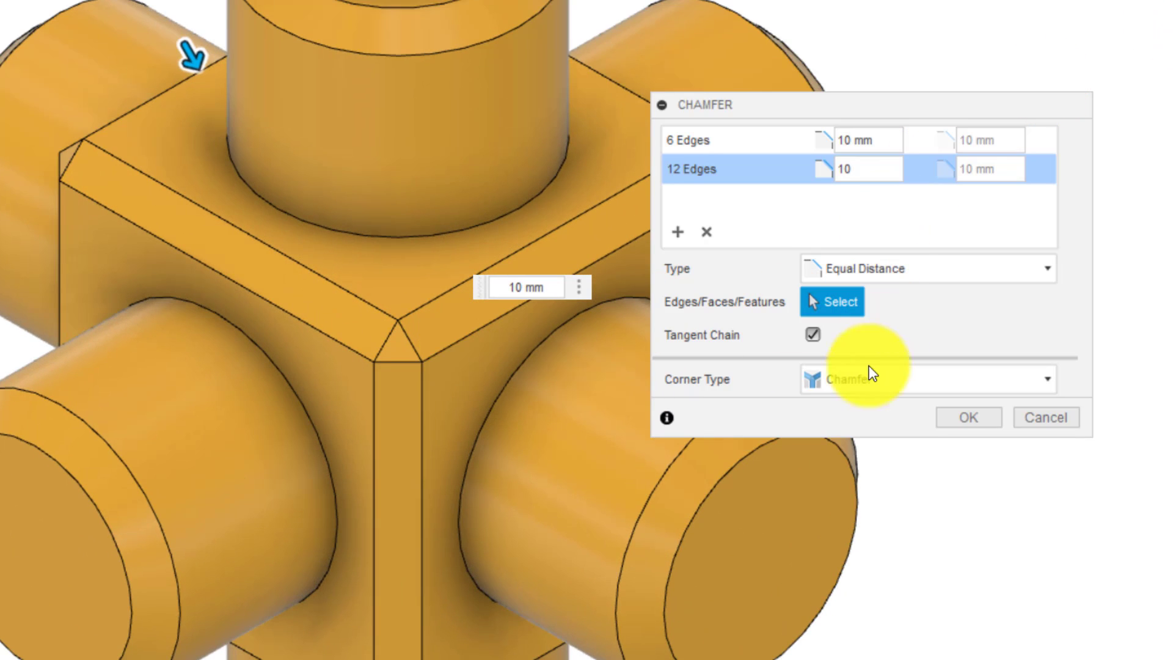
pyautogui.click(852, 383)
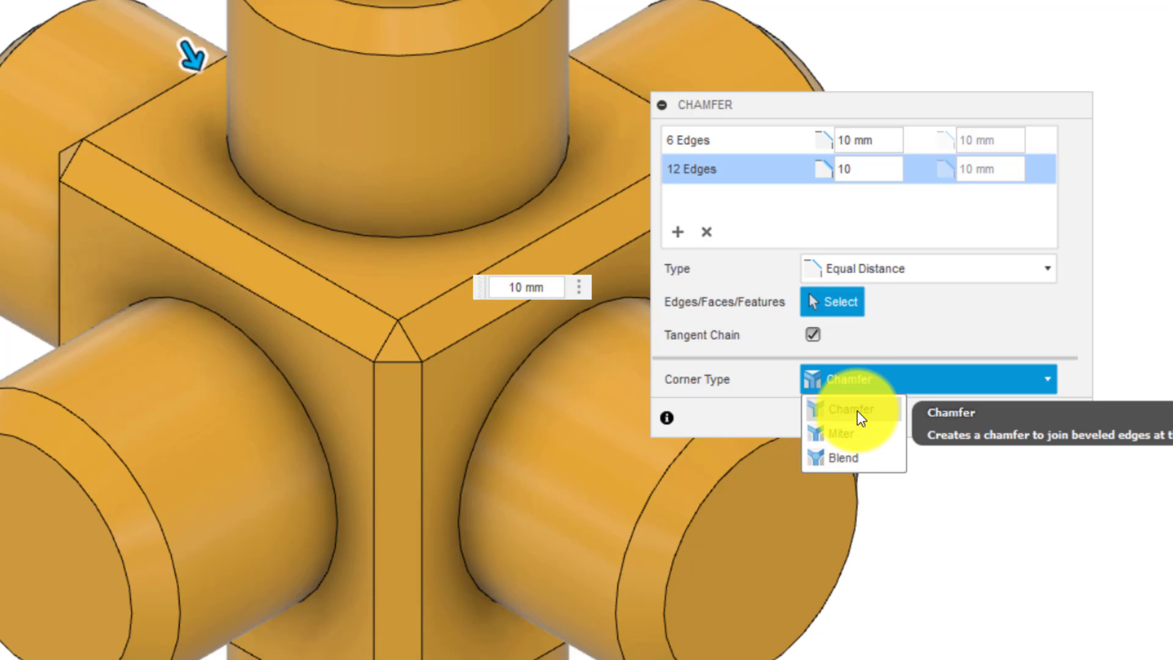
pyautogui.click(856, 386)
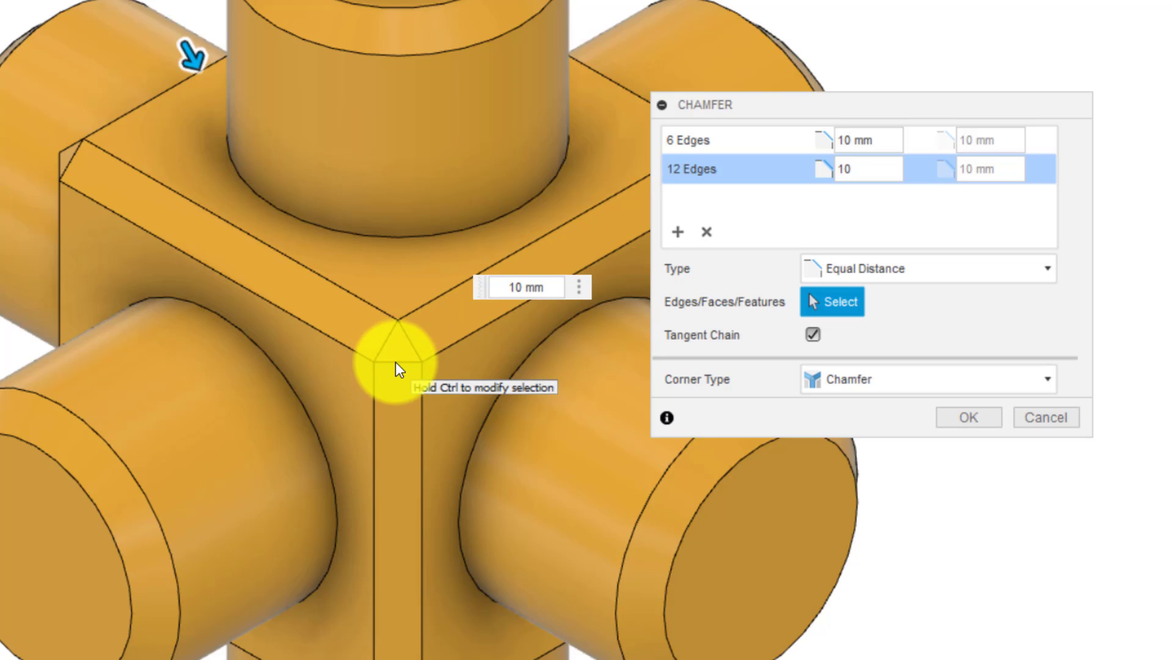
# Compare the Miter and Blend corner types on the cube's corners and switch back to Chamfer
pyautogui.click(849, 378)
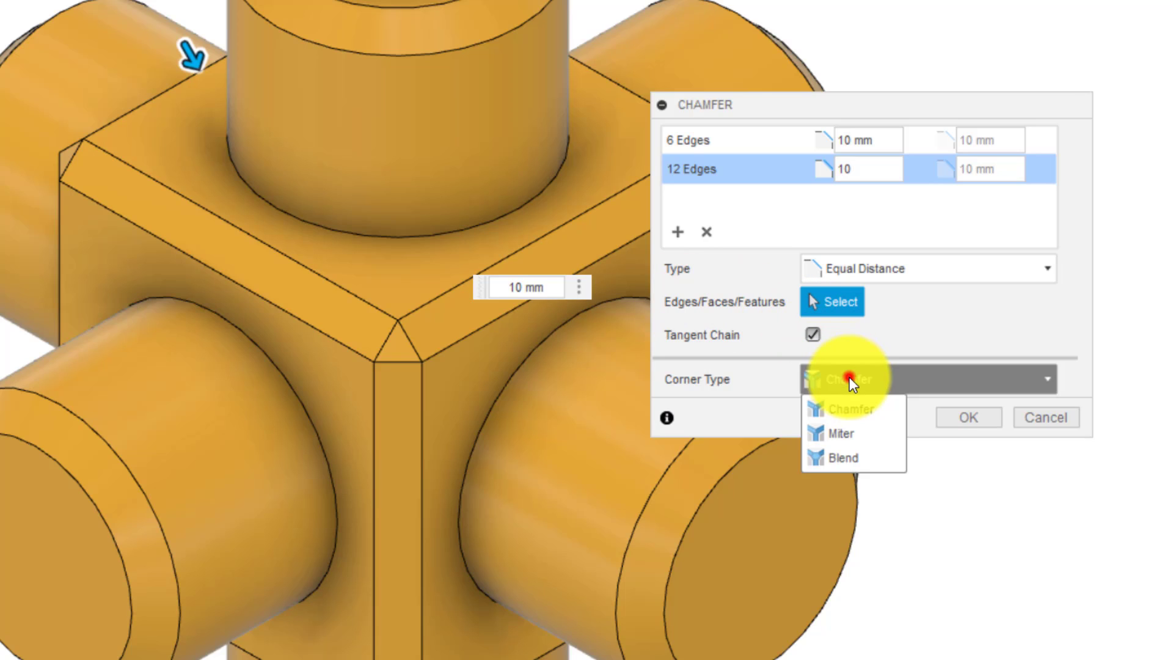
pyautogui.click(854, 432)
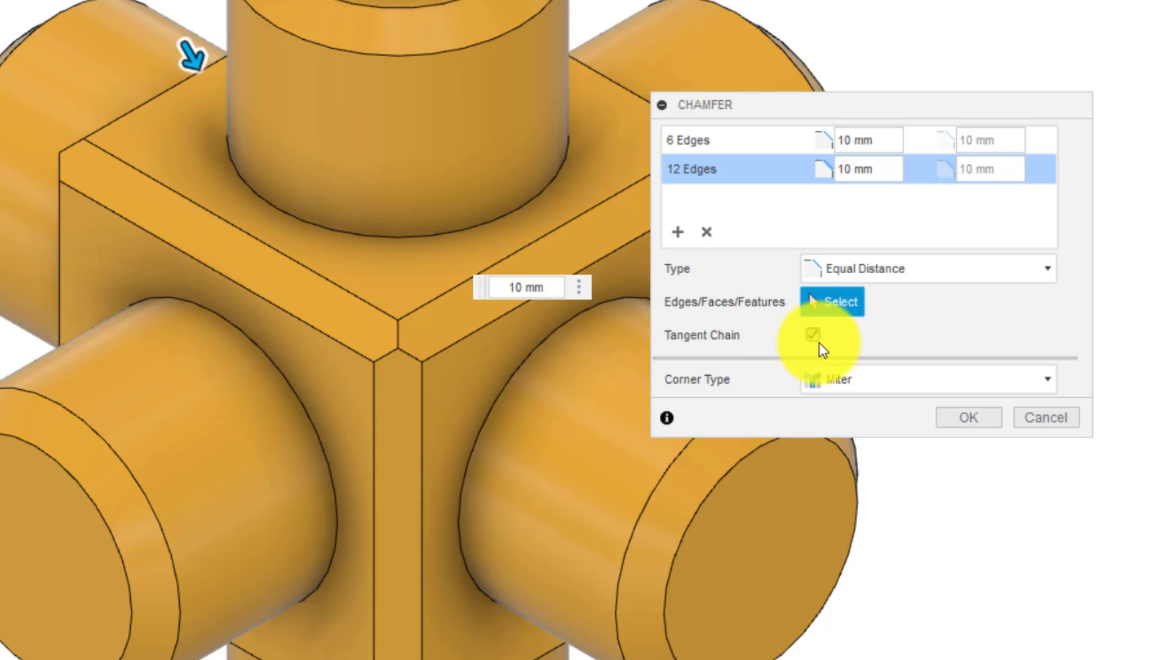
pyautogui.click(899, 380)
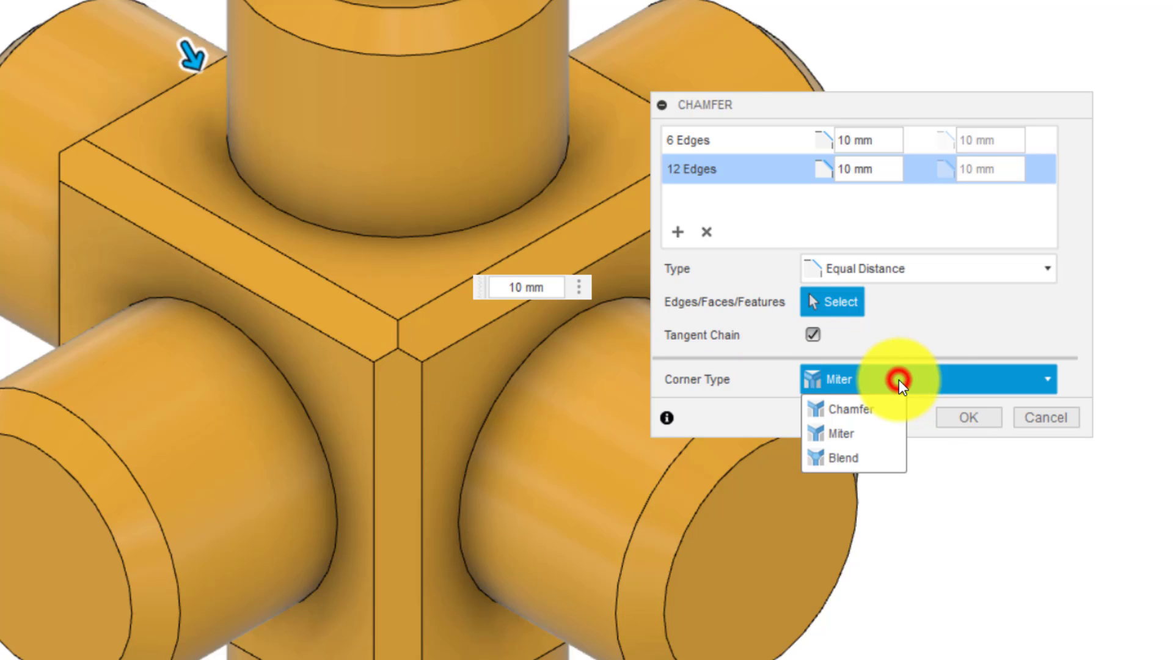
pyautogui.click(849, 460)
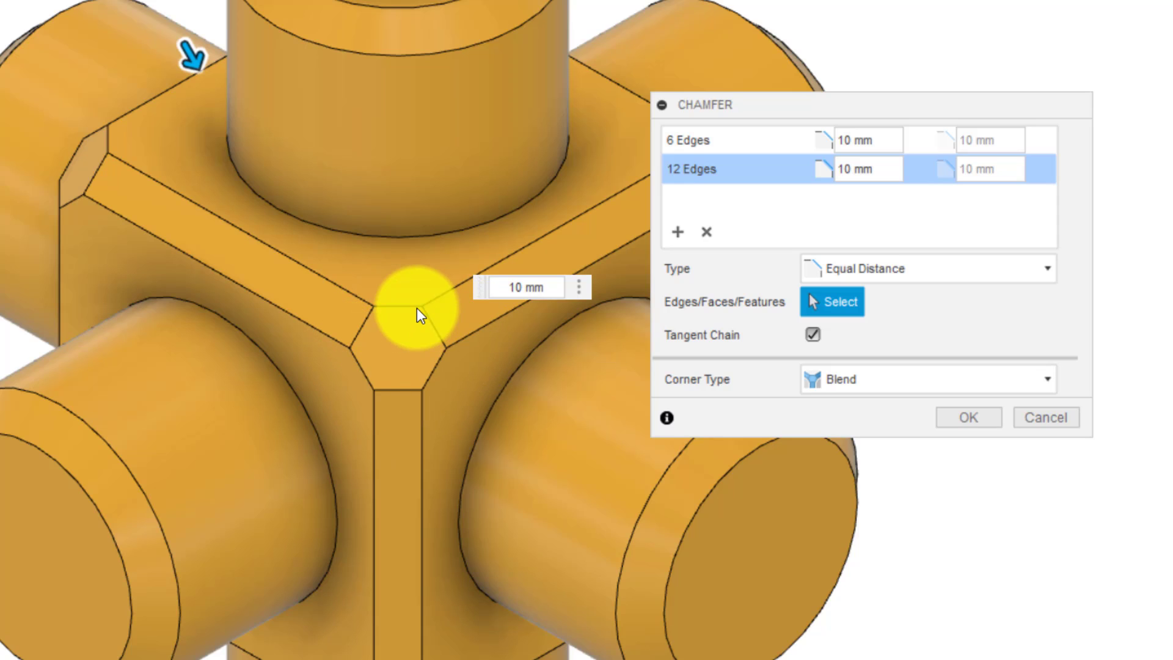
pyautogui.click(855, 379)
pyautogui.click(844, 425)
pyautogui.click(848, 385)
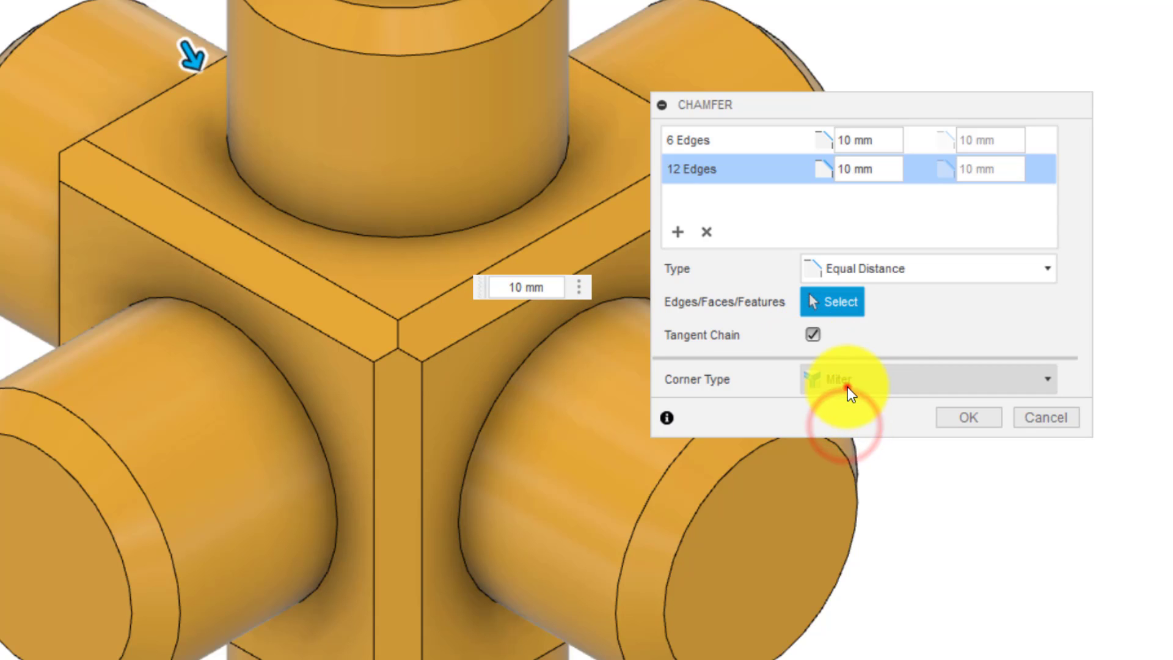
pyautogui.click(849, 409)
# Set the corner type to Blend, apply the chamfer feature and return to the home view
pyautogui.click(842, 384)
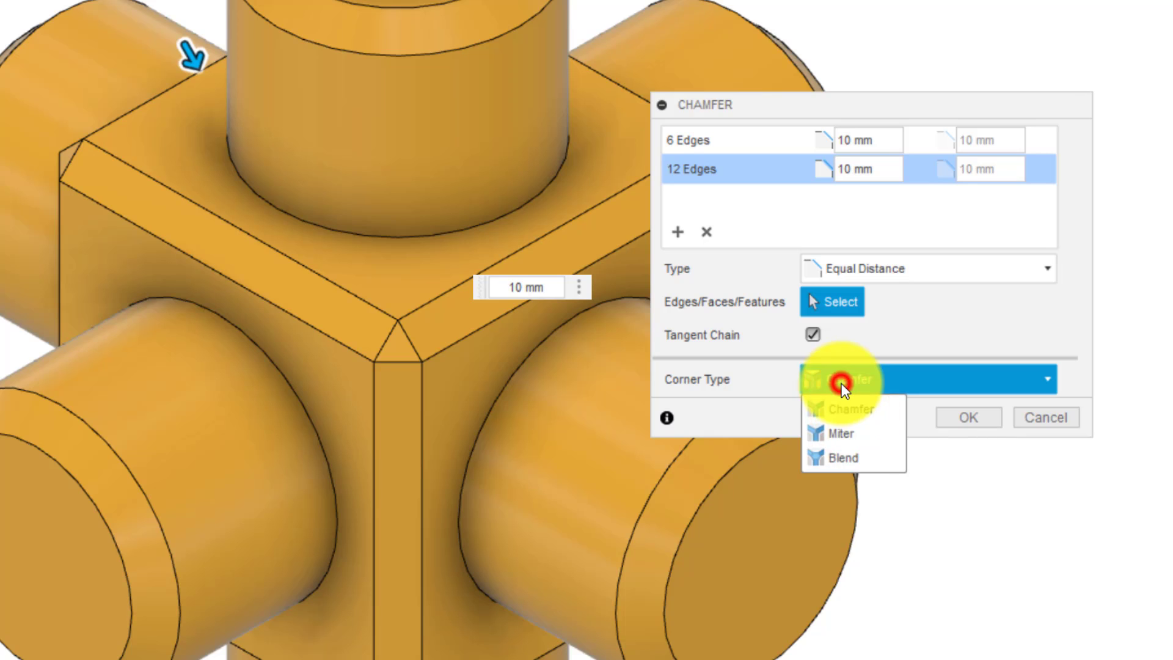
pyautogui.click(852, 464)
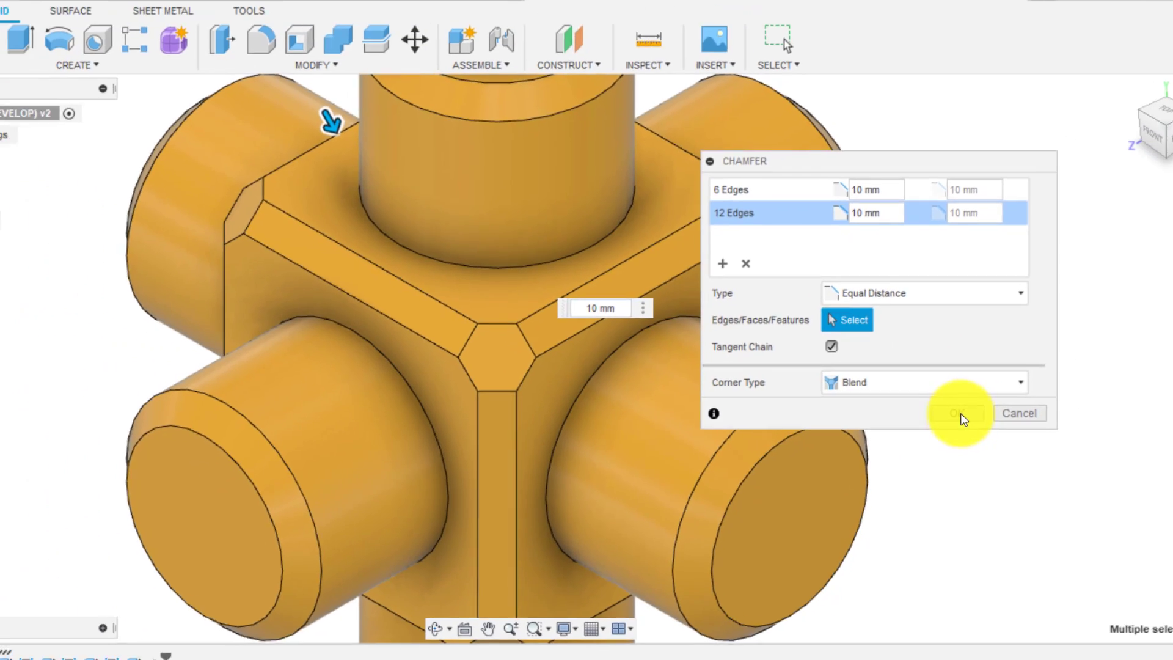
pyautogui.click(968, 417)
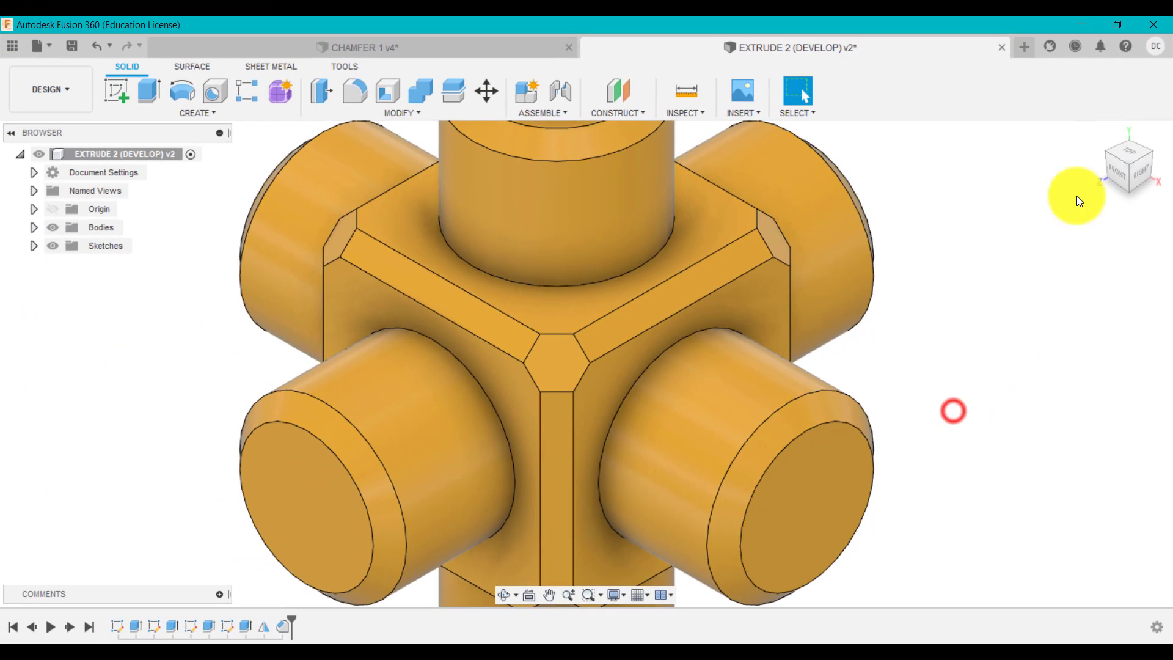
pyautogui.click(1100, 135)
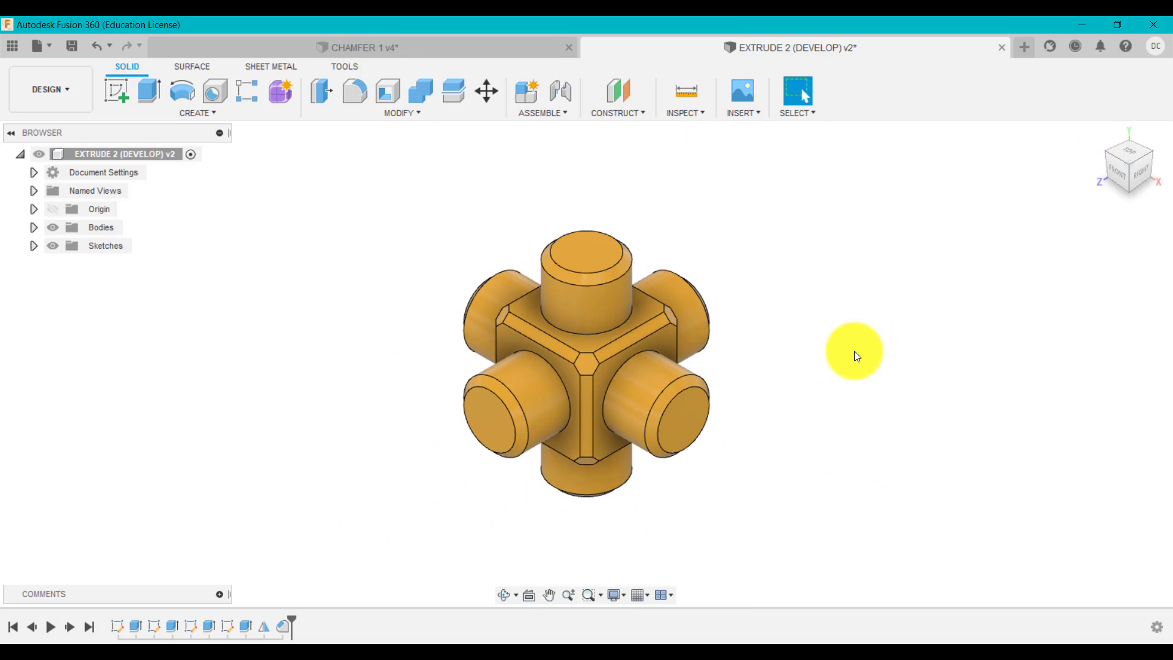
# Roll the timeline back before the chamfer and forward again, and examine the chamfered cylinder ends and cube edges
pyautogui.moveTo(292, 619); pyautogui.dragTo(274, 617)
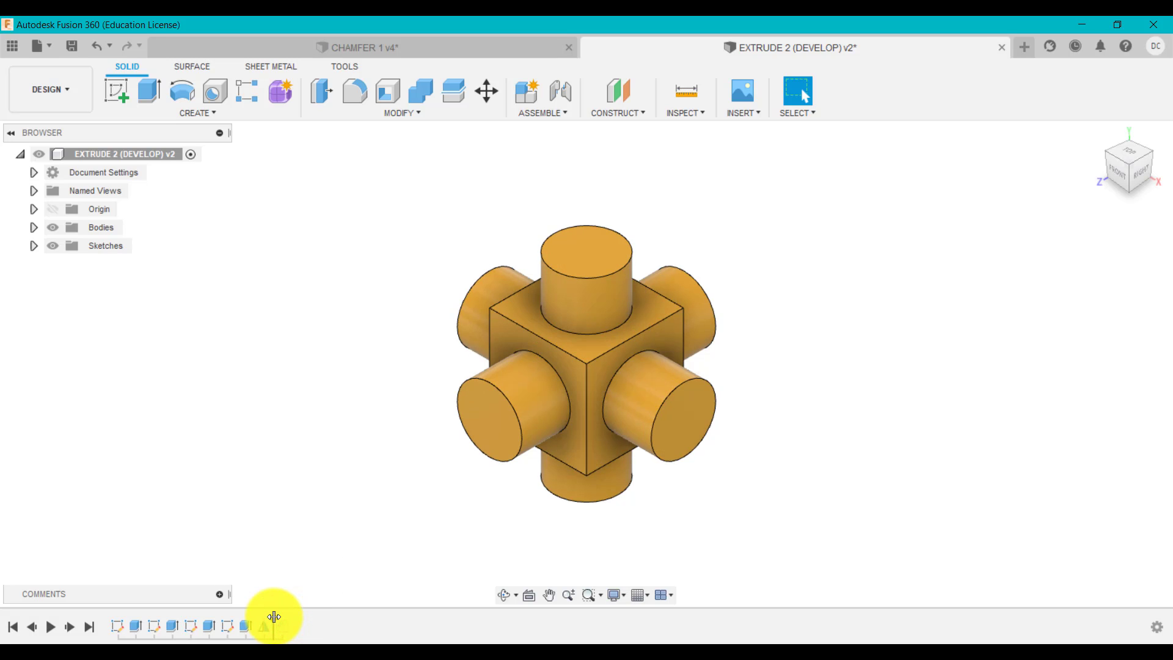
pyautogui.moveTo(274, 617); pyautogui.dragTo(288, 618)
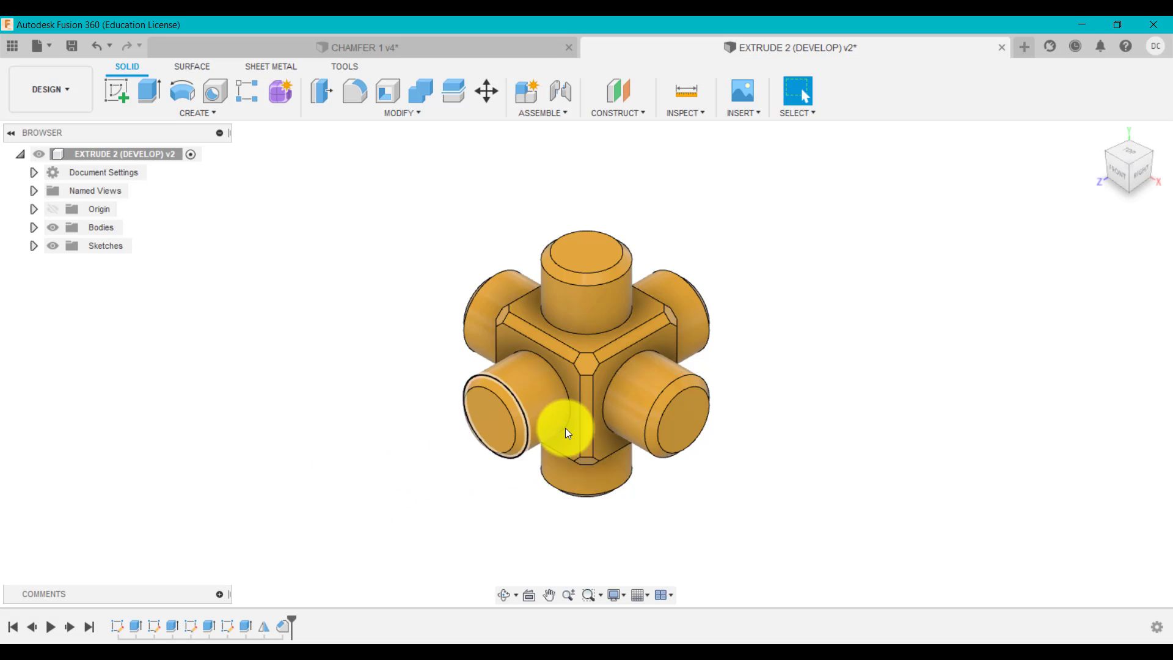
pyautogui.scroll(2, 628, 348)
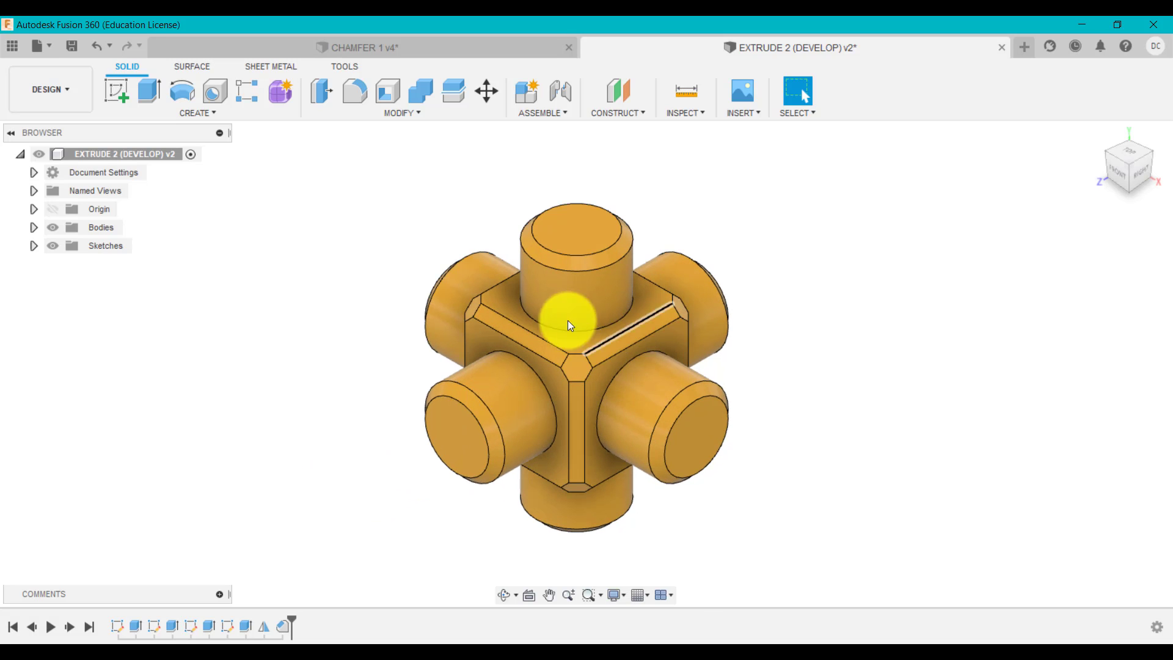
pyautogui.scroll(3, 628, 243)
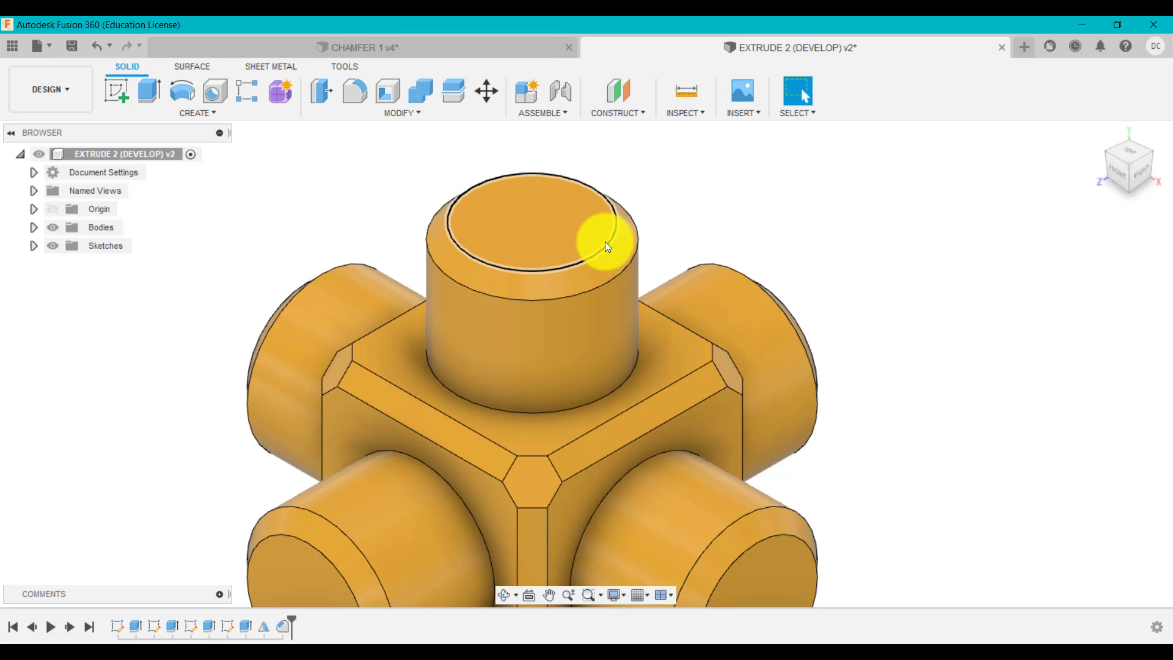
pyautogui.scroll(-2, 585, 293)
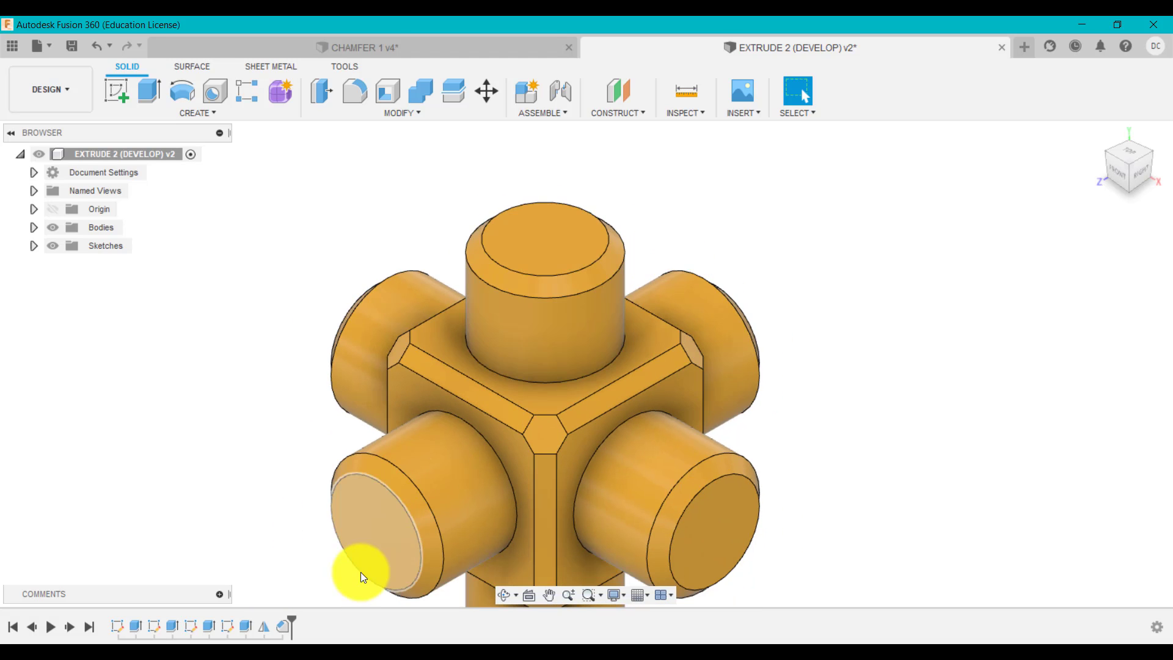
# Edit the chamfer feature, try a 5 mm distance on the cube's edge set and restore it to 10 mm
pyautogui.rightClick(284, 630)
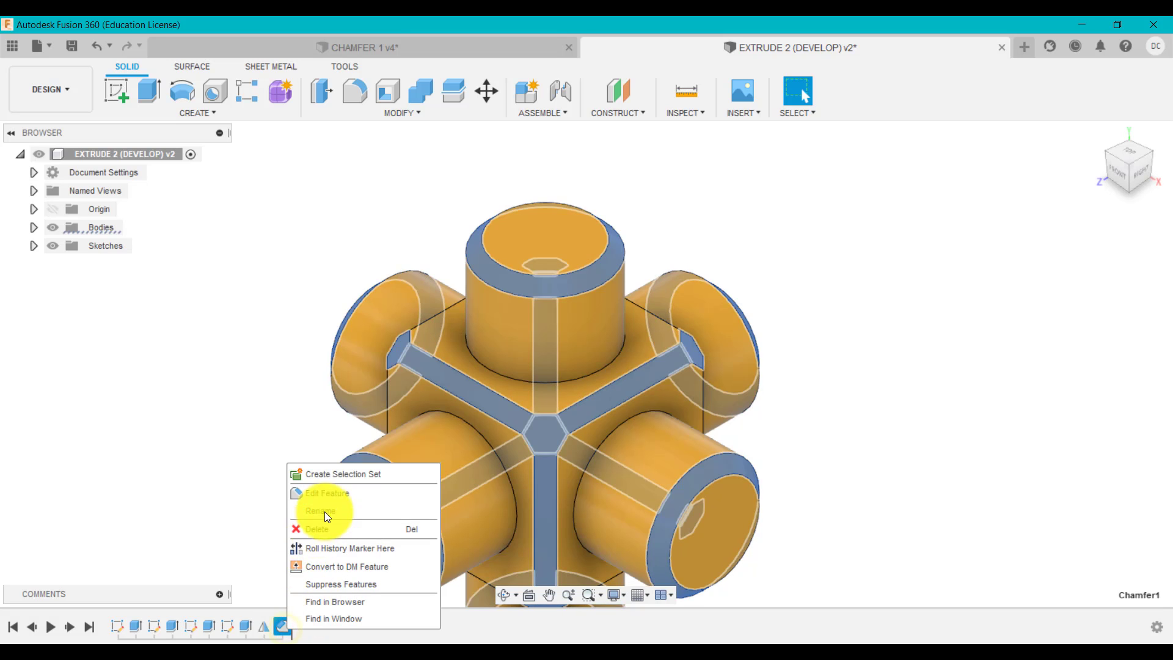
pyautogui.click(332, 492)
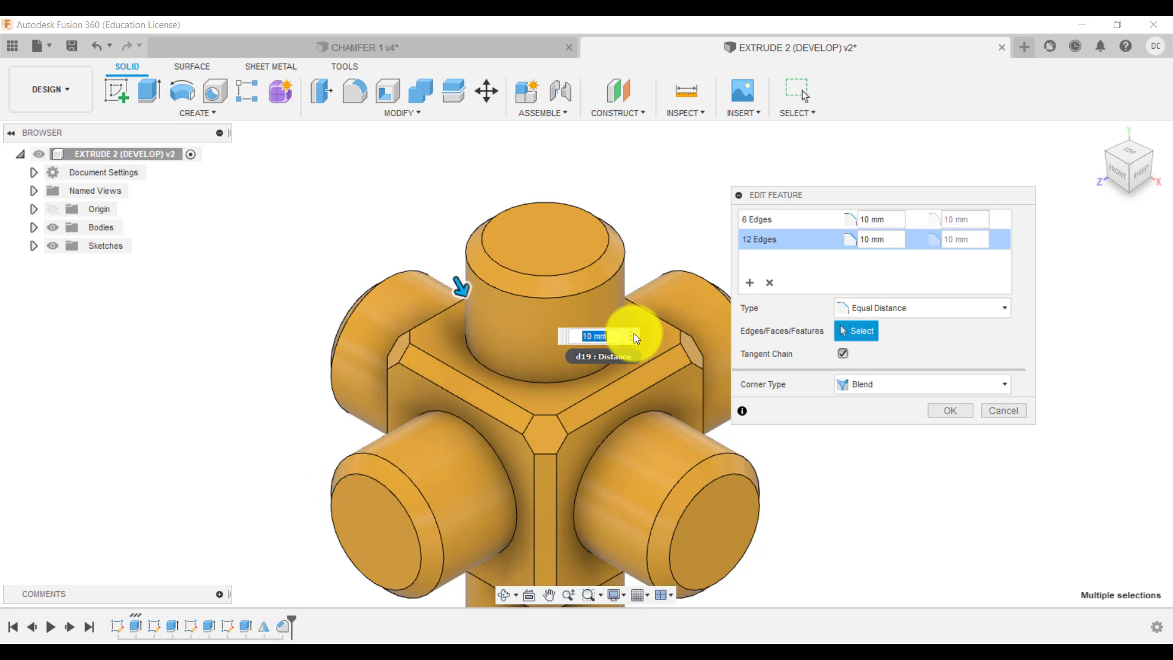
pyautogui.moveTo(906, 196); pyautogui.dragTo(945, 165)
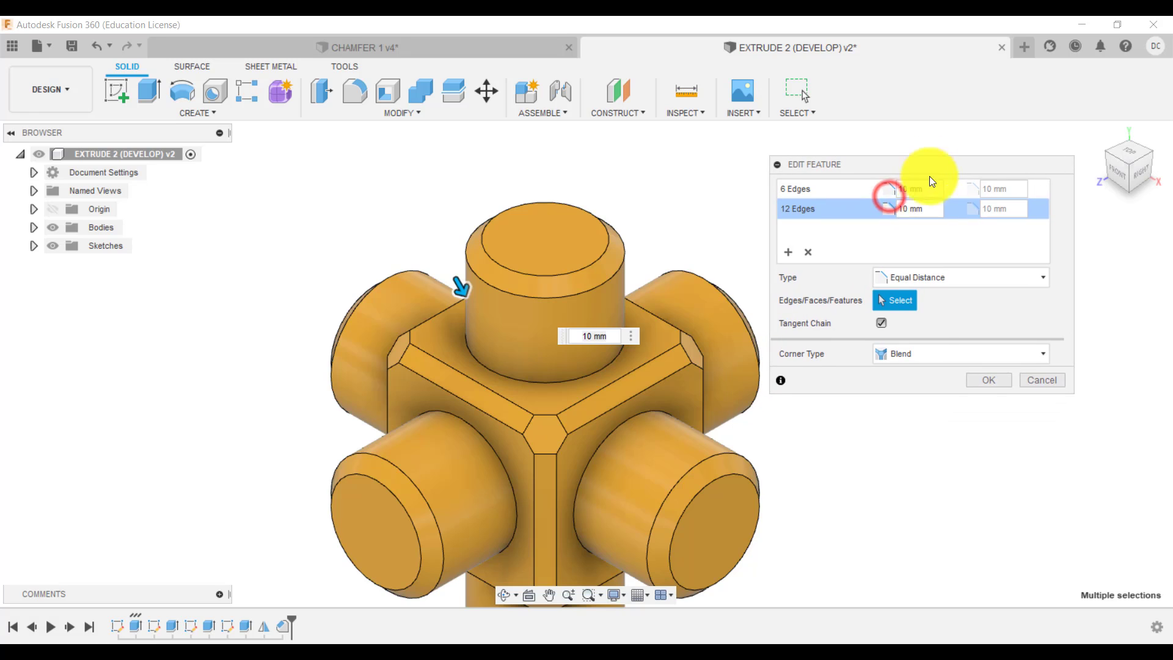
pyautogui.doubleClick(920, 209)
pyautogui.write('5')
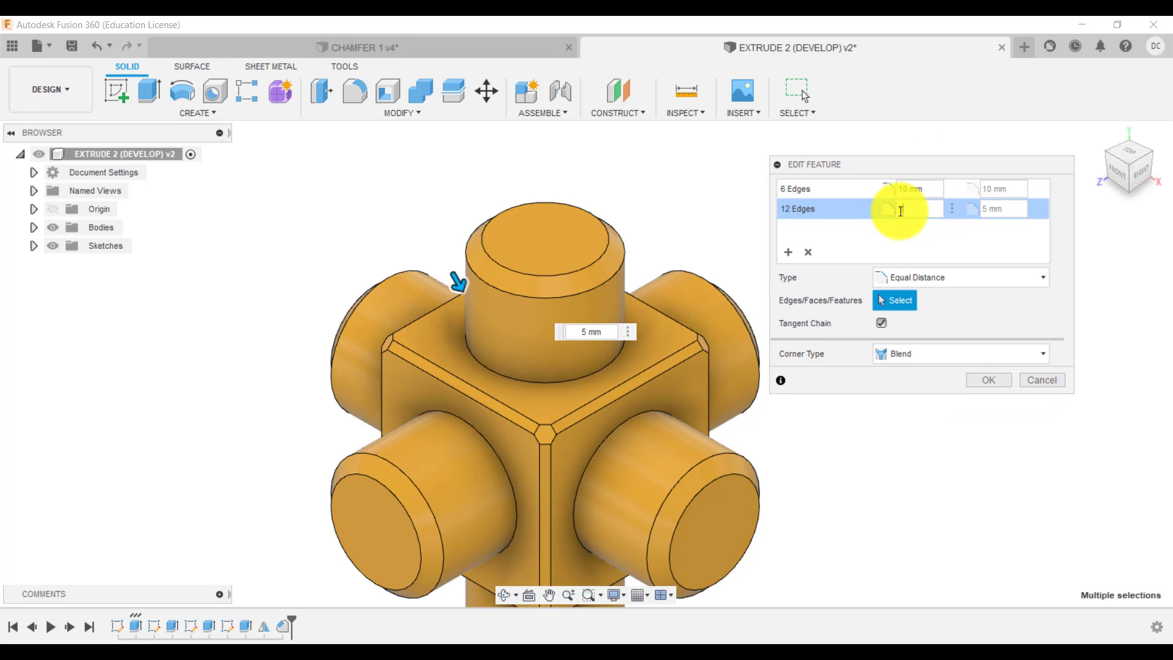
pyautogui.click(912, 209)
pyautogui.write('10')
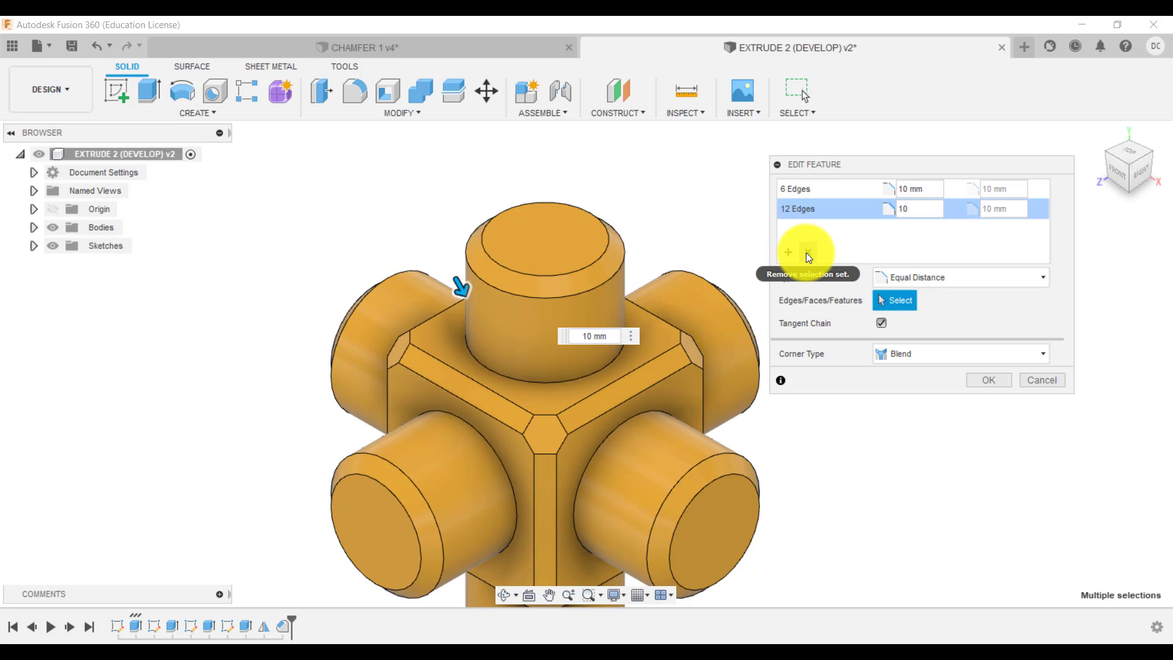
pyautogui.click(993, 380)
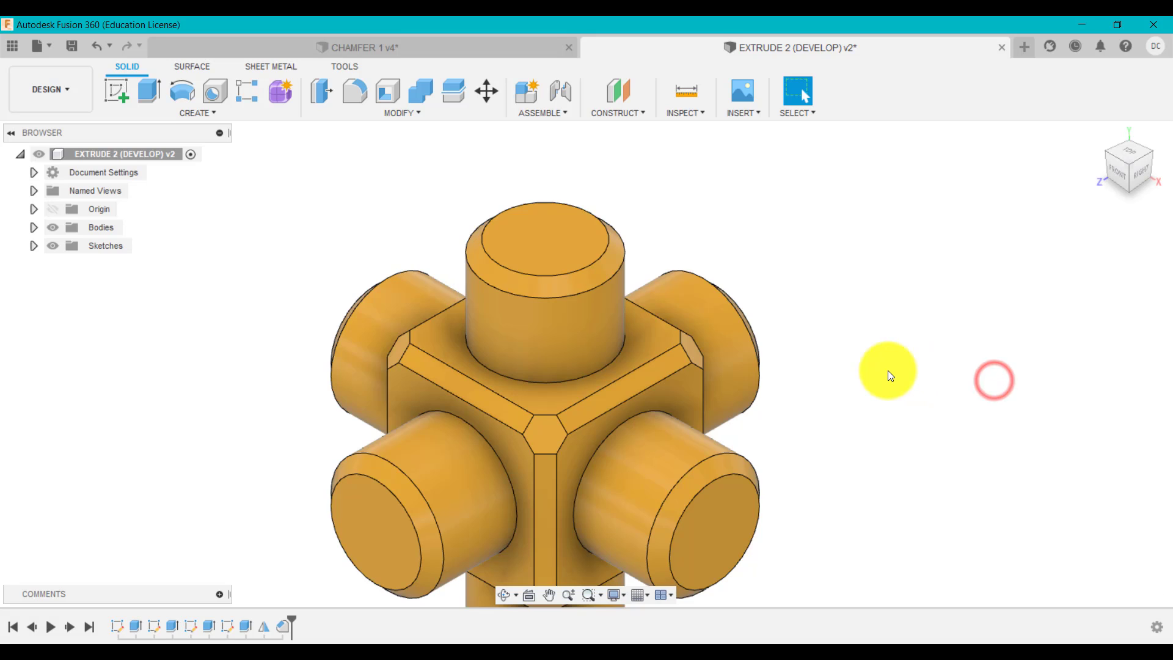
pyautogui.scroll(-3, 888, 370)
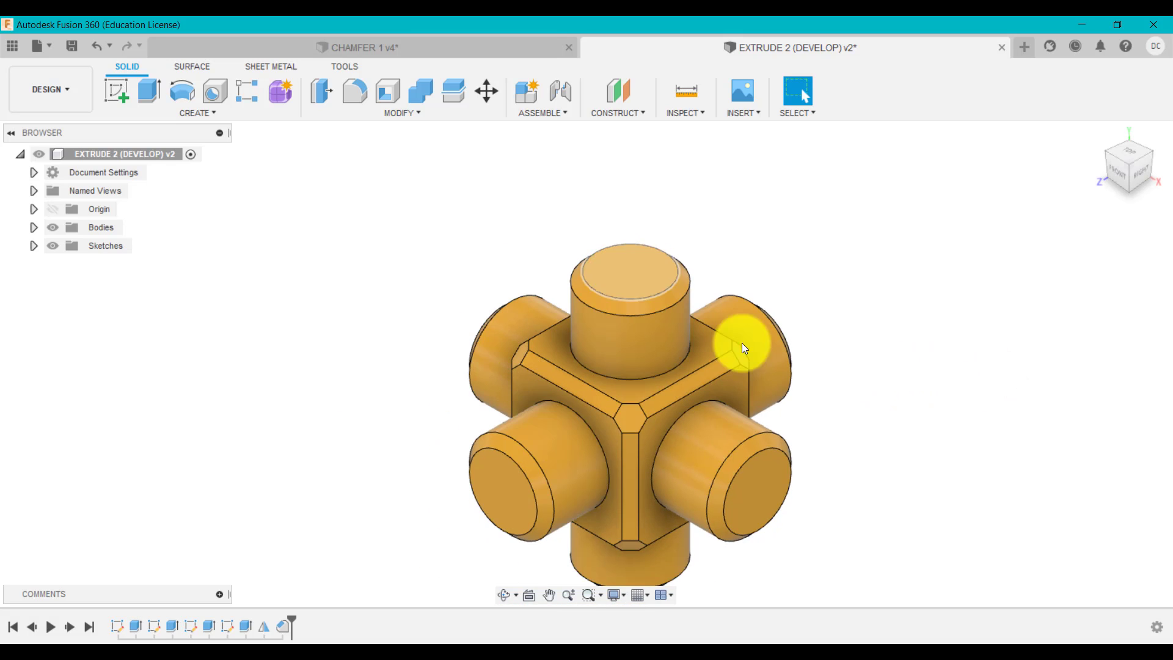
# Highlight the chamfer feature's faces from the timeline, clear the selection and return to the home view
pyautogui.click(282, 629)
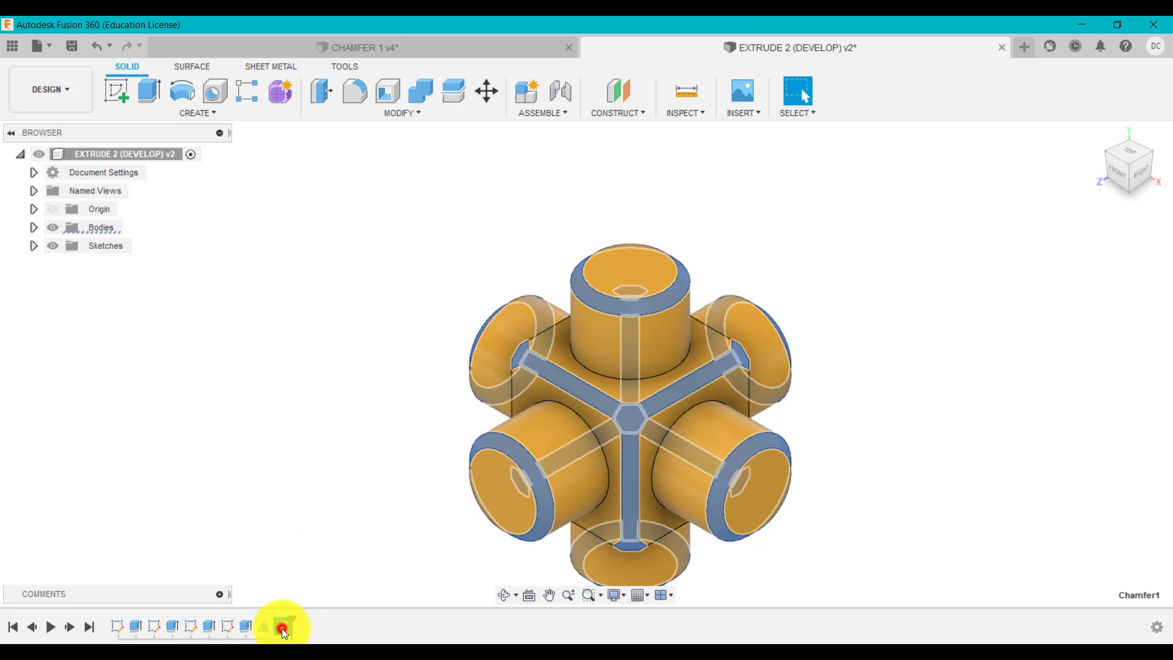
pyautogui.click(302, 540)
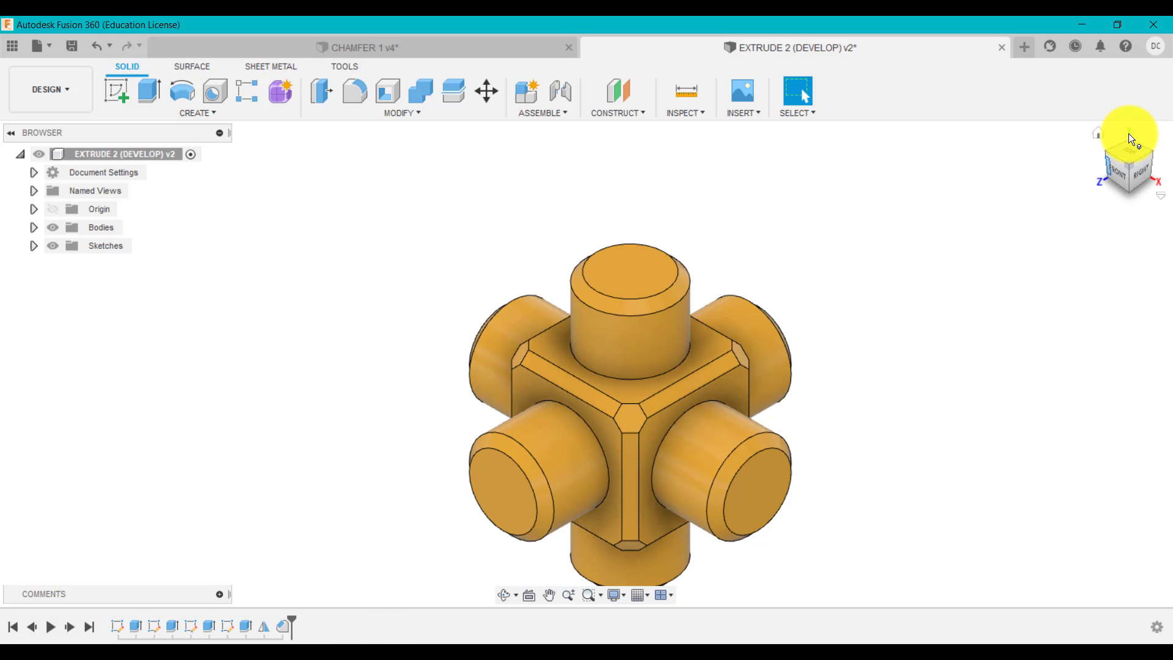
pyautogui.click(1098, 135)
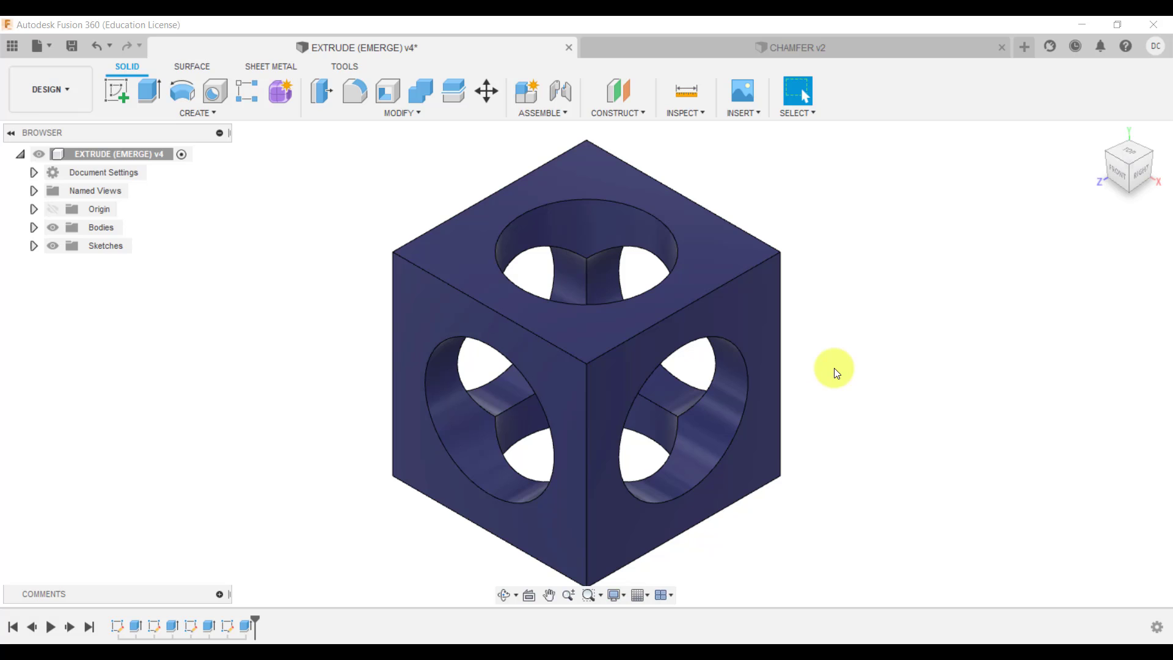
# Start a chamfer on the blue hollow cube with the circular hole edges of all six faces, including the hidden ones
pyautogui.click(391, 117)
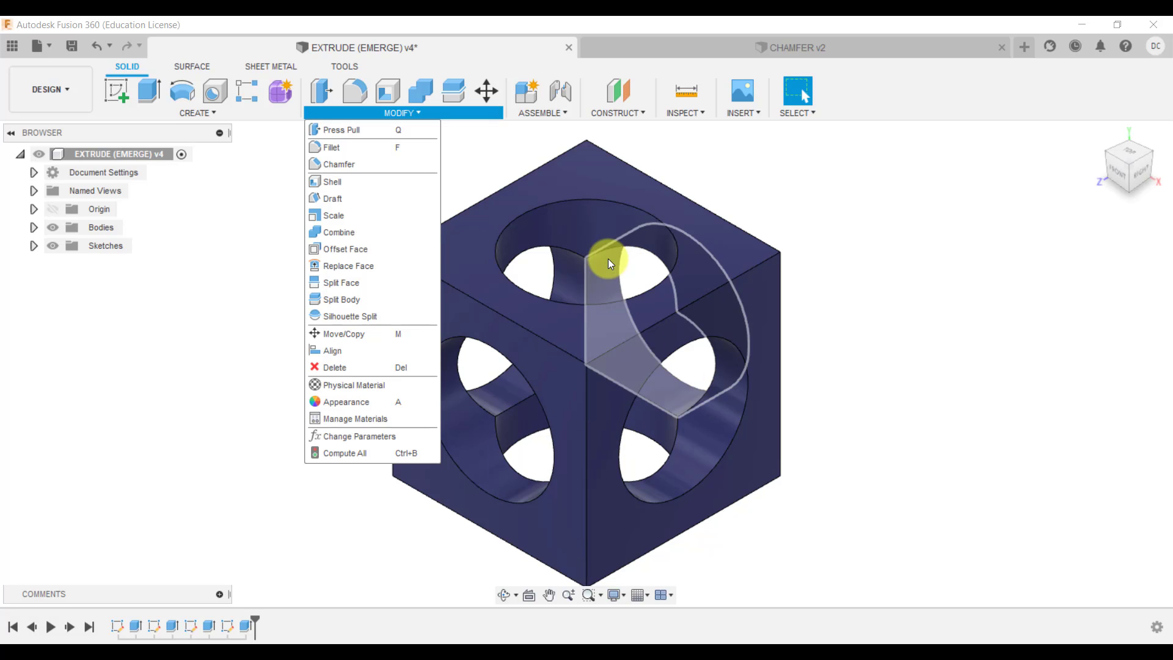
pyautogui.click(333, 166)
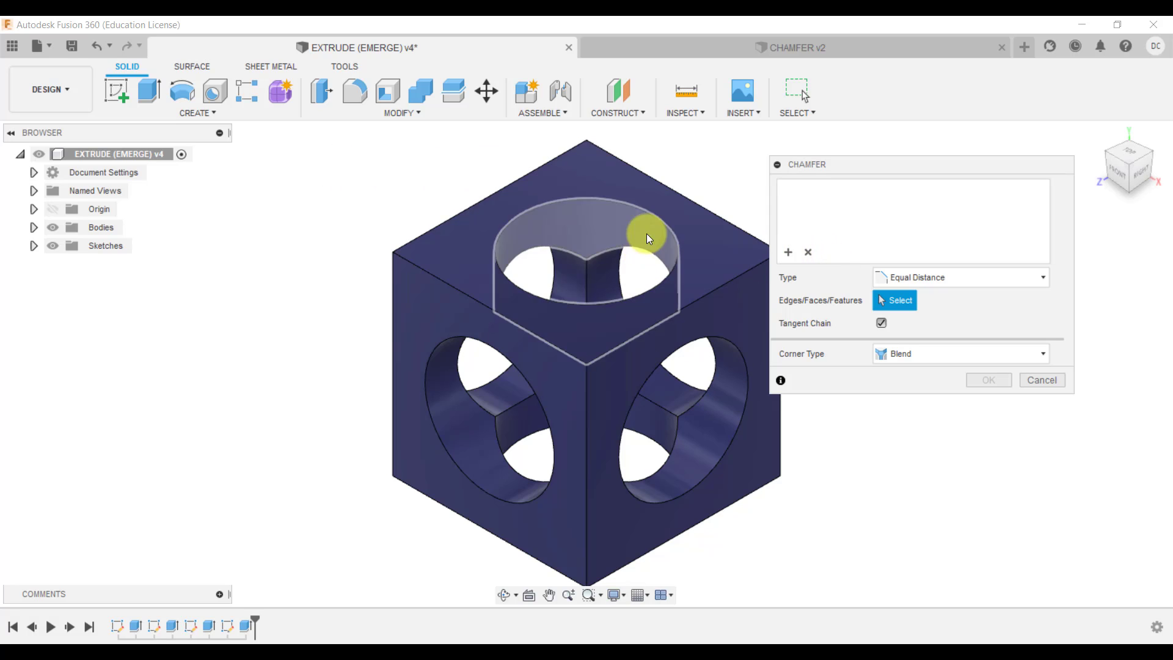
pyautogui.click(653, 217)
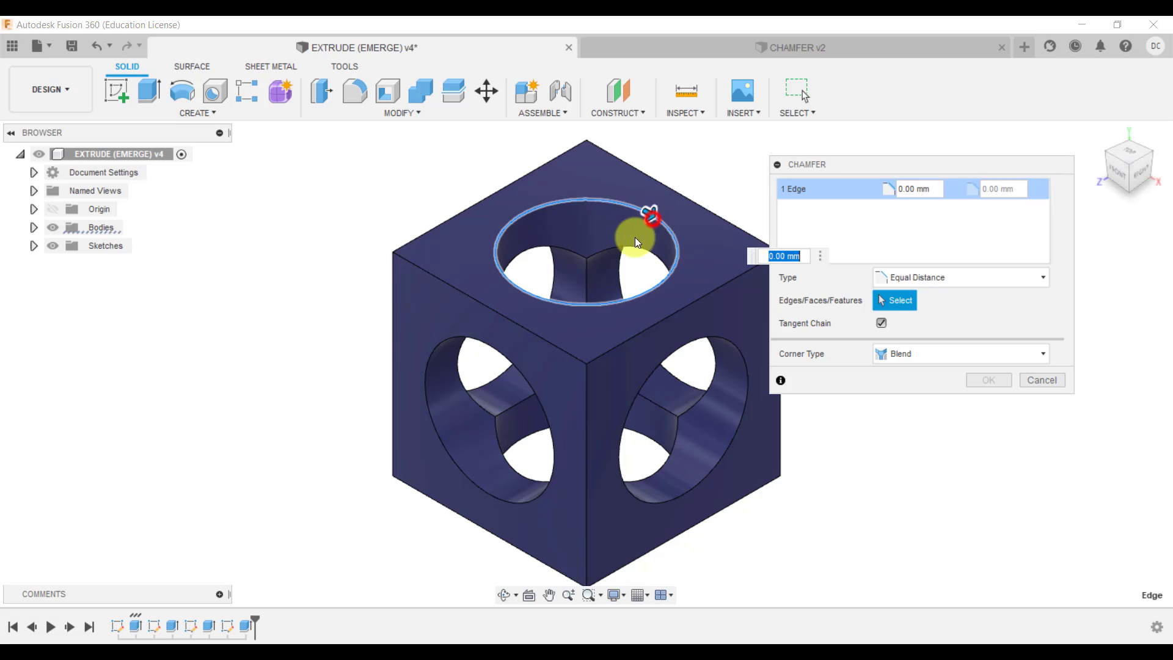
pyautogui.click(551, 263)
pyautogui.keyDown('ctrl'); pyautogui.click(526, 438); pyautogui.keyUp('ctrl')
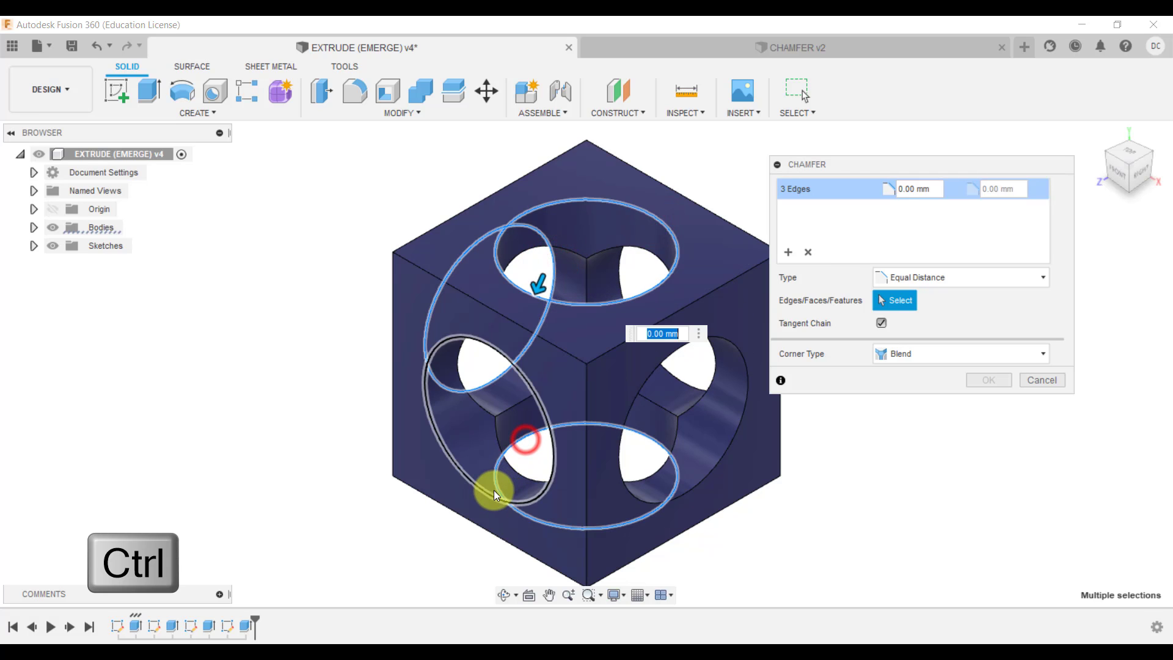
pyautogui.keyDown('ctrl'); pyautogui.click(492, 490); pyautogui.keyUp('ctrl')
pyautogui.keyDown('ctrl'); pyautogui.click(683, 380); pyautogui.keyUp('ctrl')
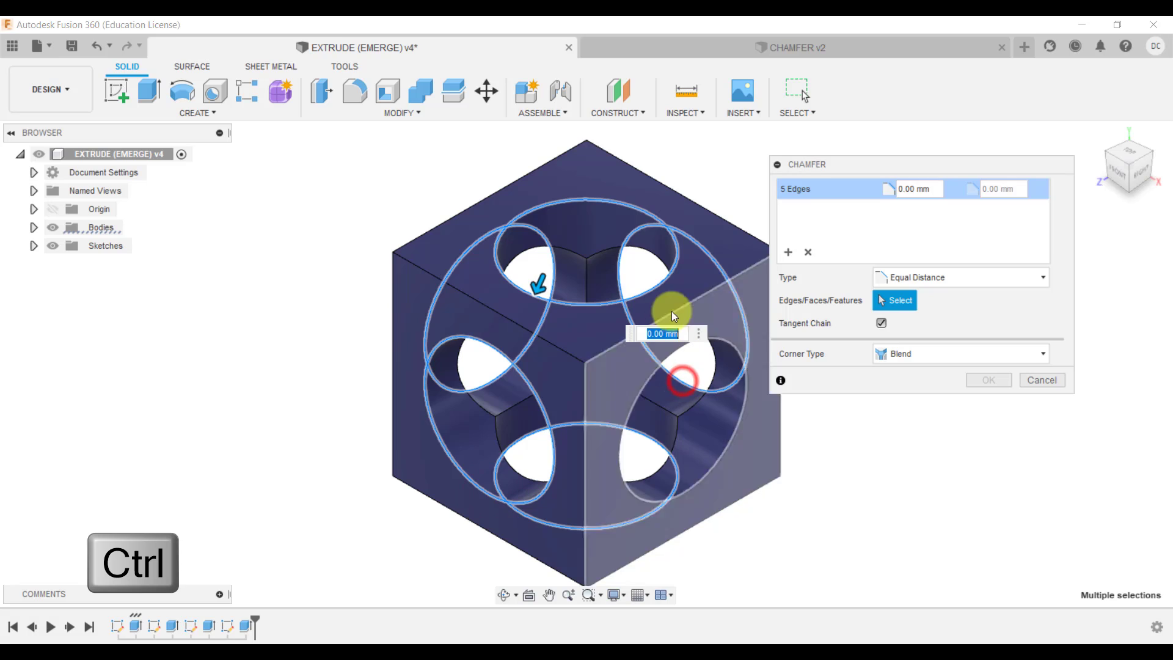
pyautogui.keyDown('ctrl'); pyautogui.click(723, 456); pyautogui.keyUp('ctrl')
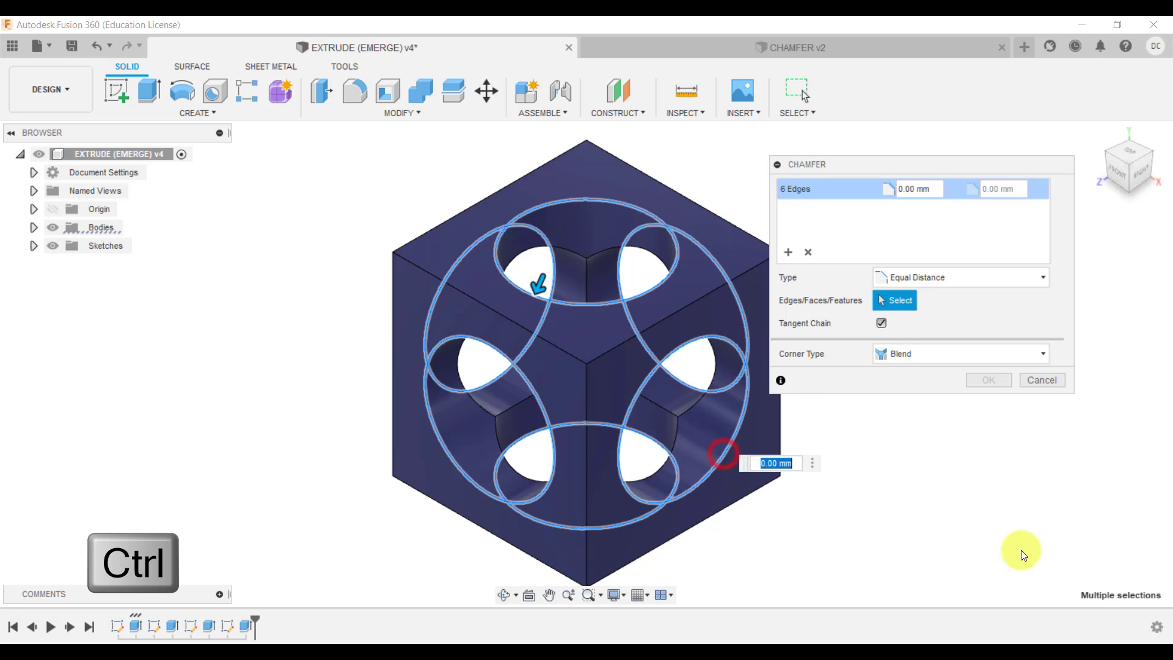
# Chamfer the six selected hole edges with the Equal Distance type at 5 mm and confirm the feature
pyautogui.write('5')
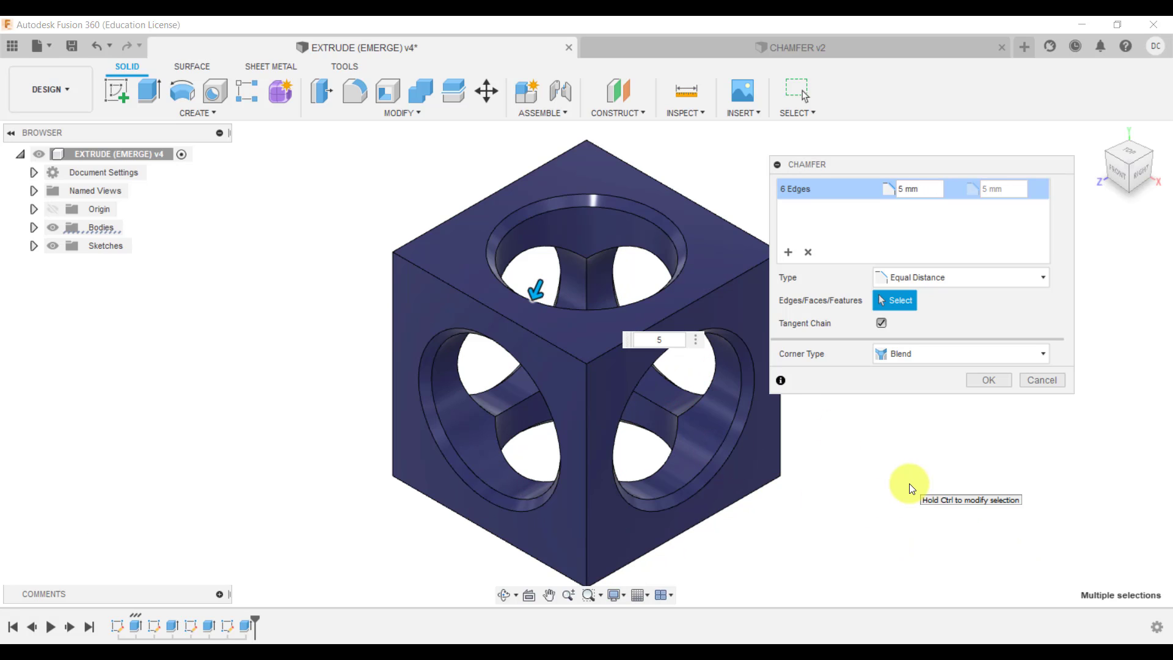
pyautogui.click(930, 277)
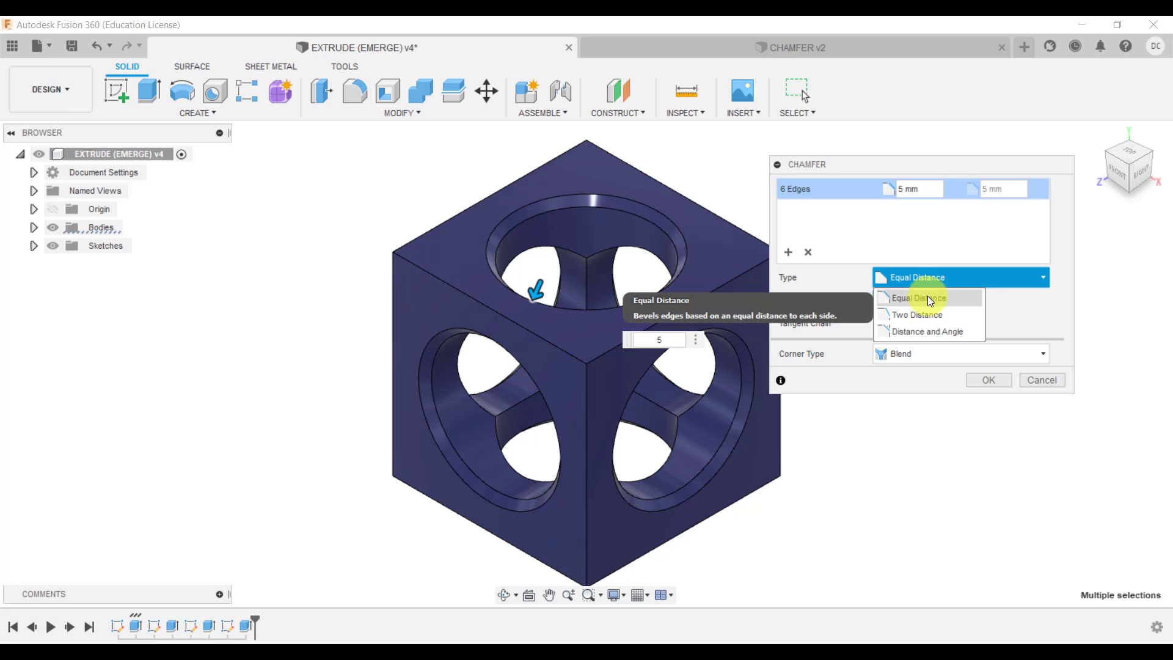
pyautogui.click(929, 299)
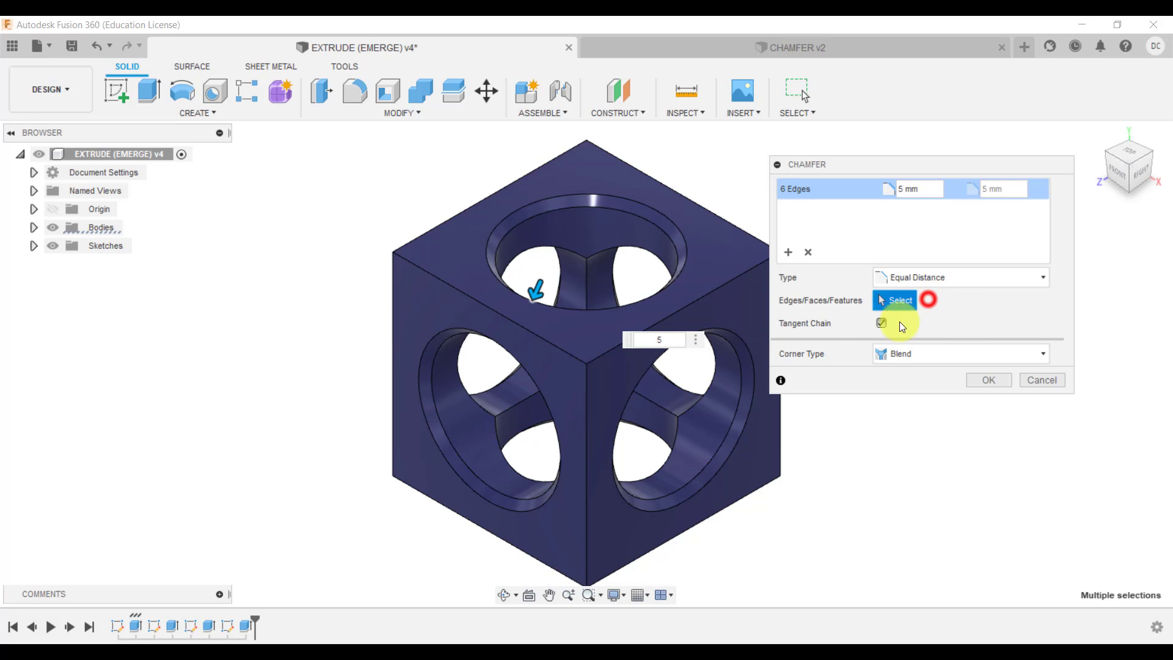
pyautogui.click(999, 380)
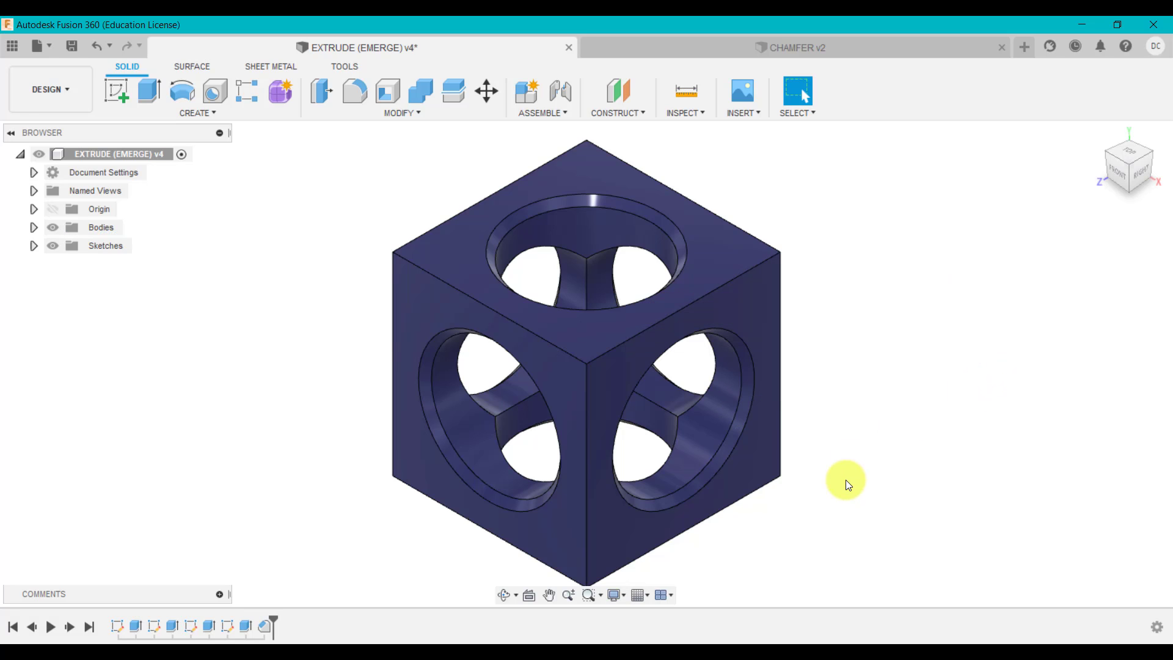
# Edit the hole-edge chamfer to the Two Distance type with 5 mm and 10 mm distances, and confirm it
pyautogui.rightClick(267, 629)
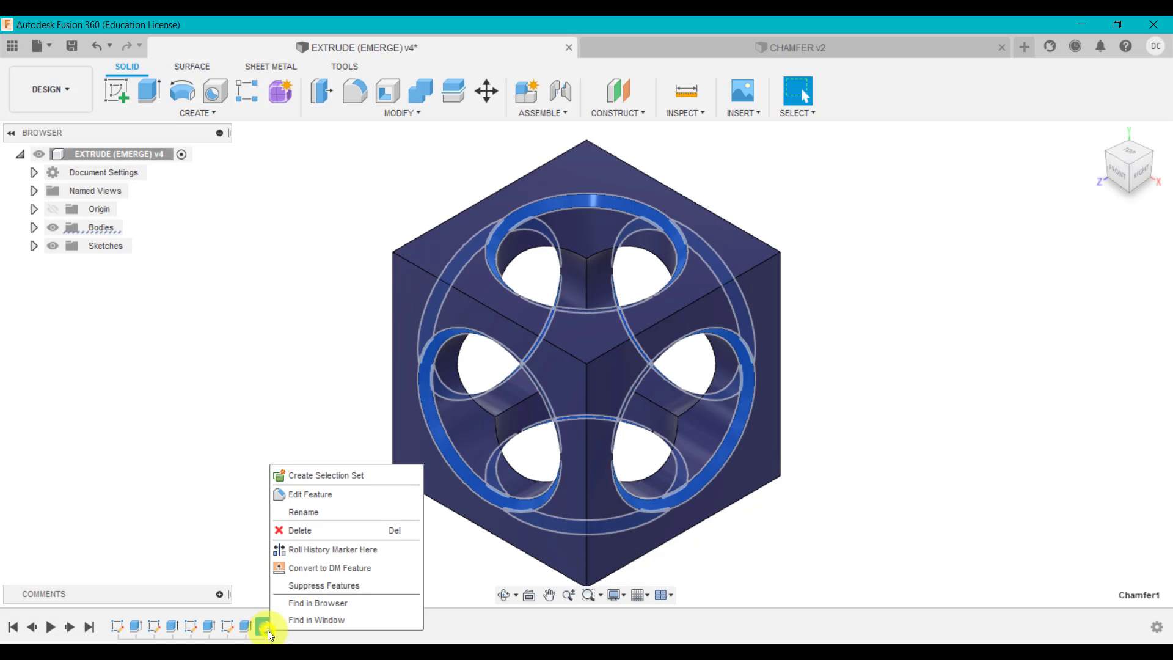
pyautogui.click(321, 493)
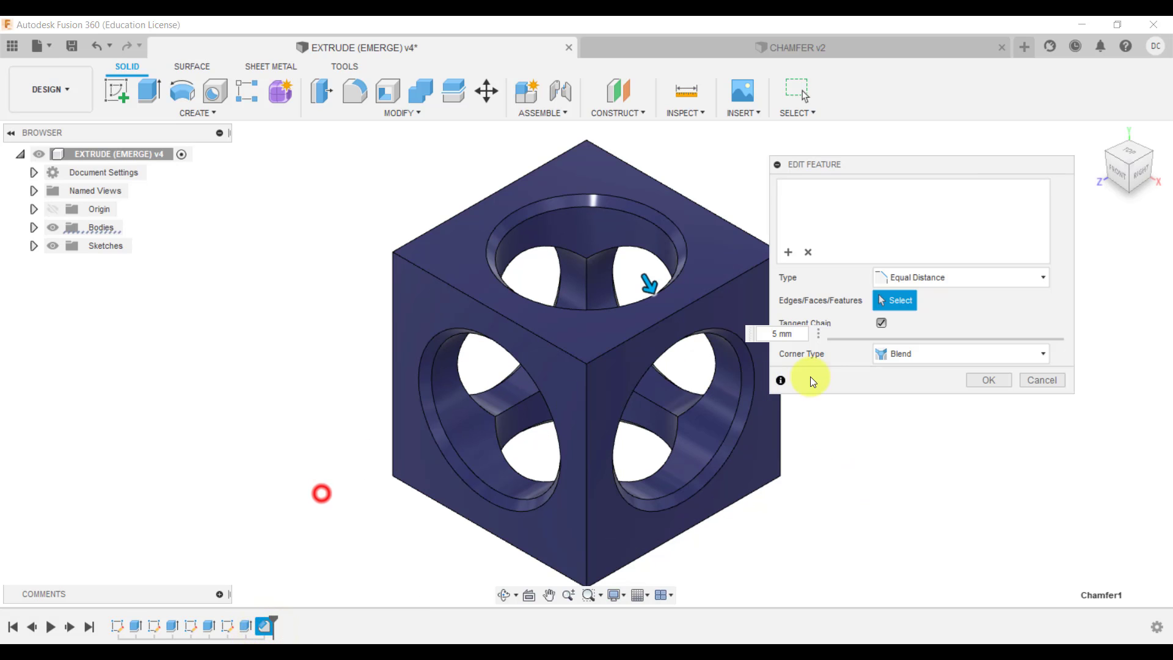
pyautogui.click(909, 275)
pyautogui.click(927, 315)
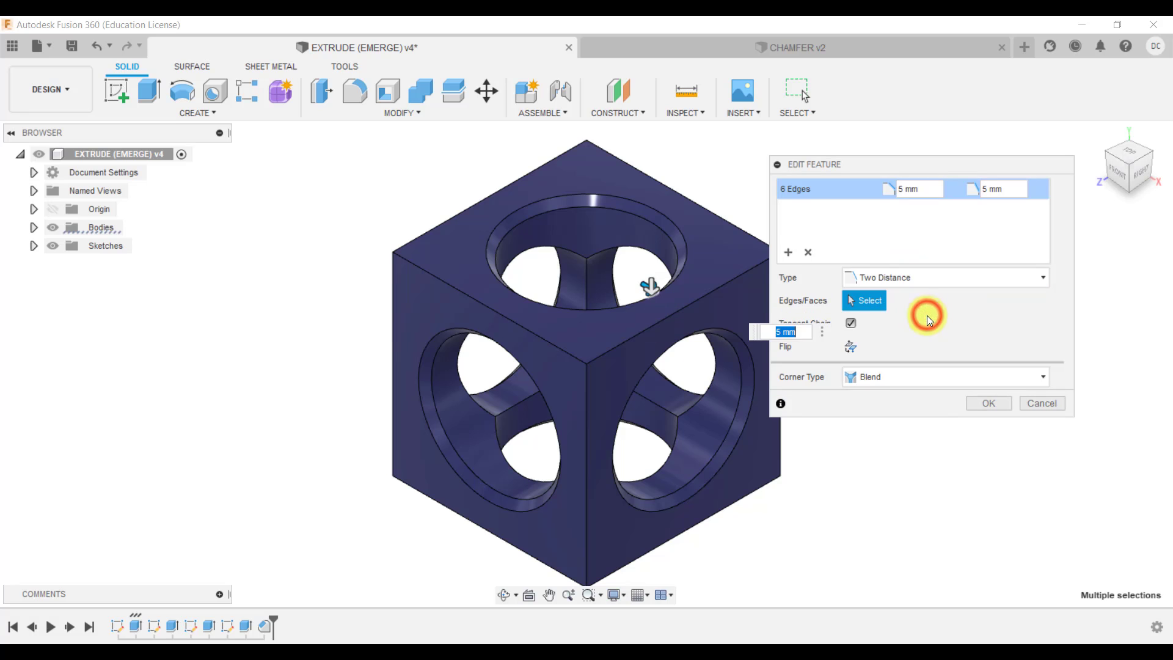
pyautogui.click(1121, 177)
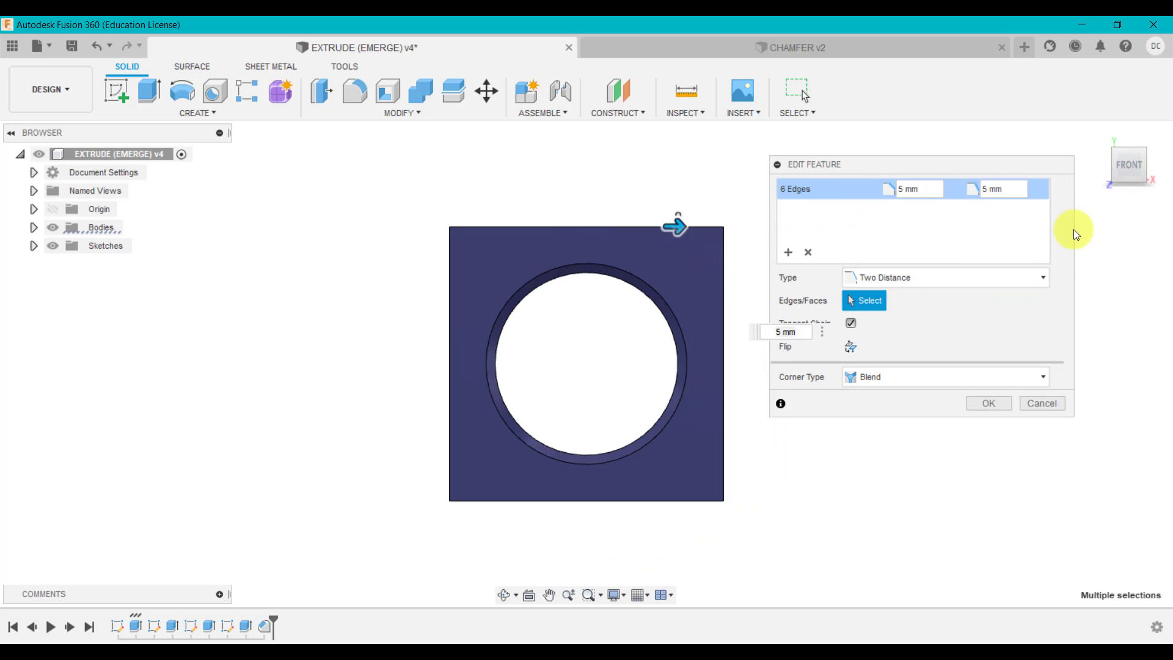
pyautogui.click(1099, 134)
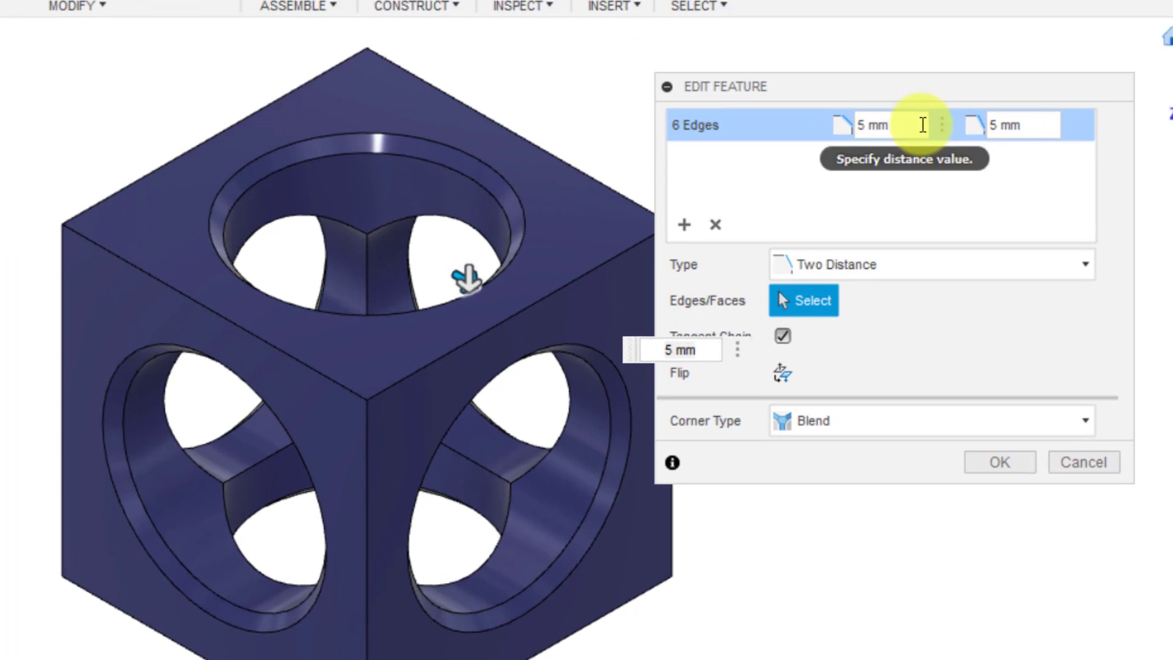
pyautogui.click(991, 177)
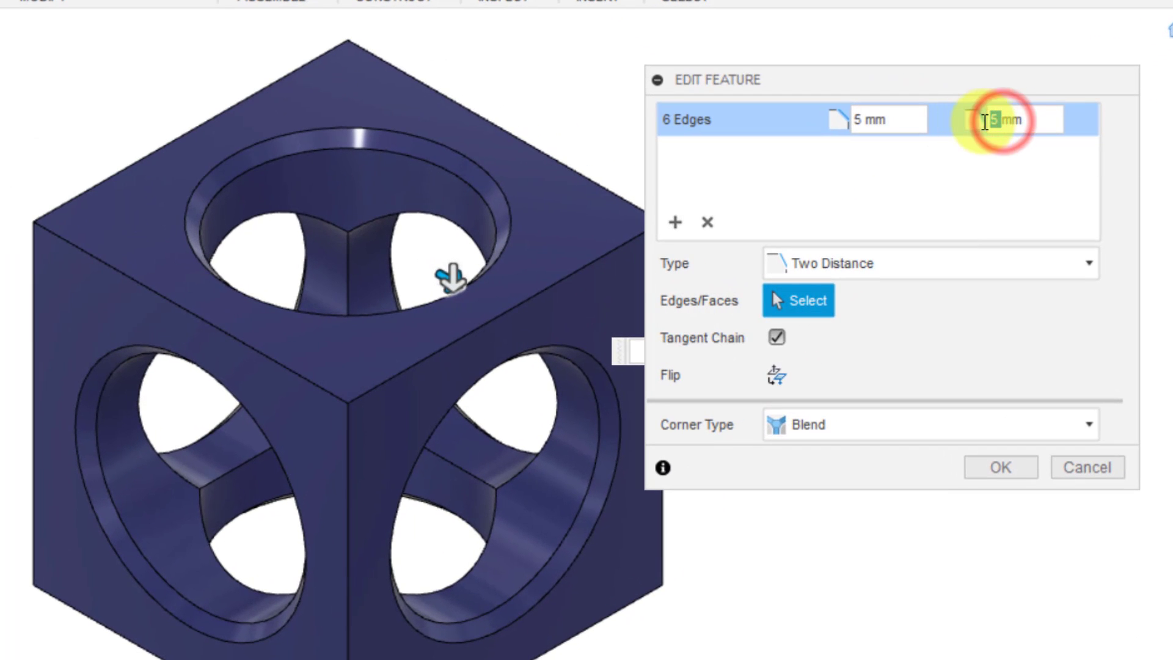
pyautogui.write('10mm')
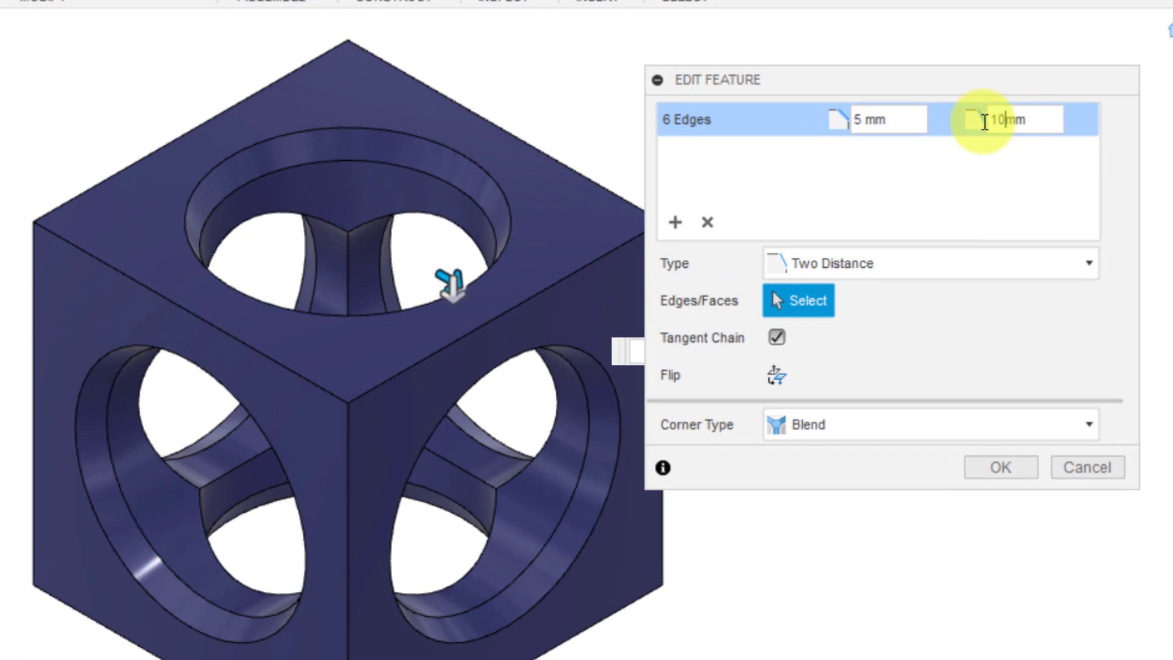
pyautogui.click(1027, 476)
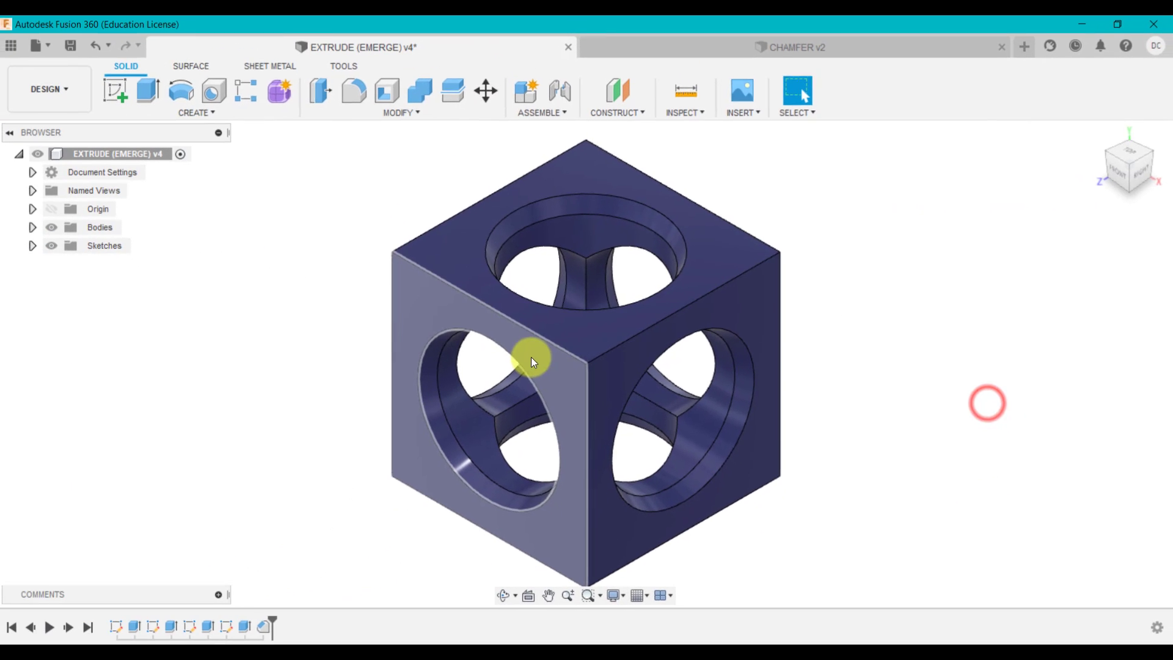
# Create a section analysis from the cube's front face, cutting partway through the hollow cube
pyautogui.click(533, 357)
pyautogui.click(685, 113)
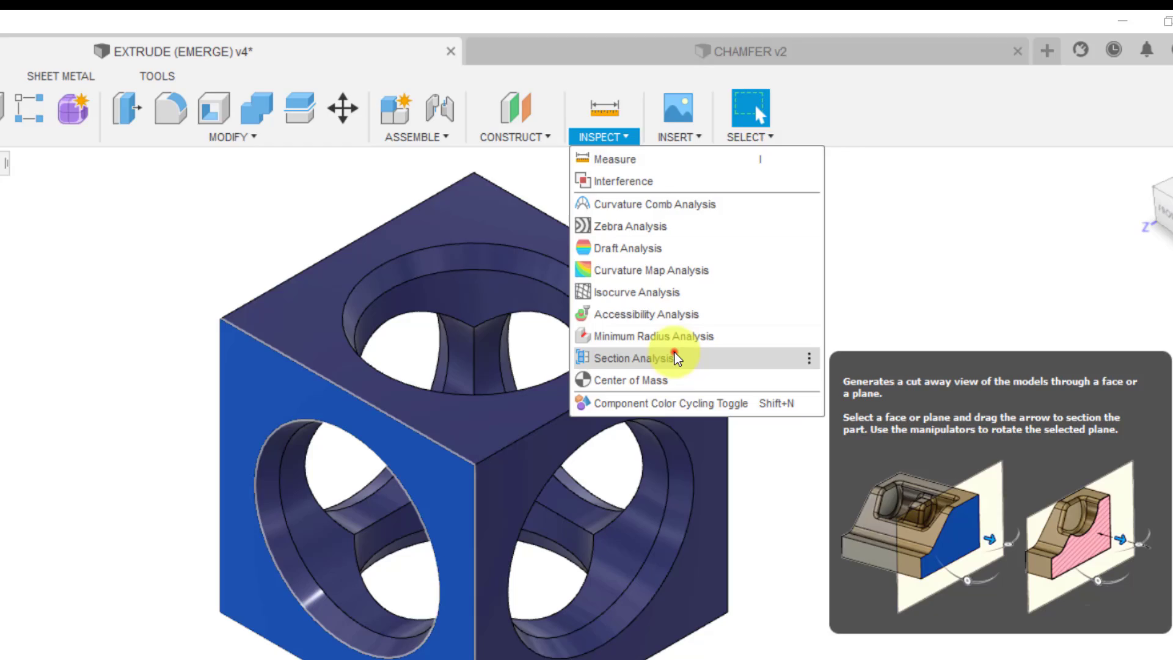
pyautogui.click(567, 484)
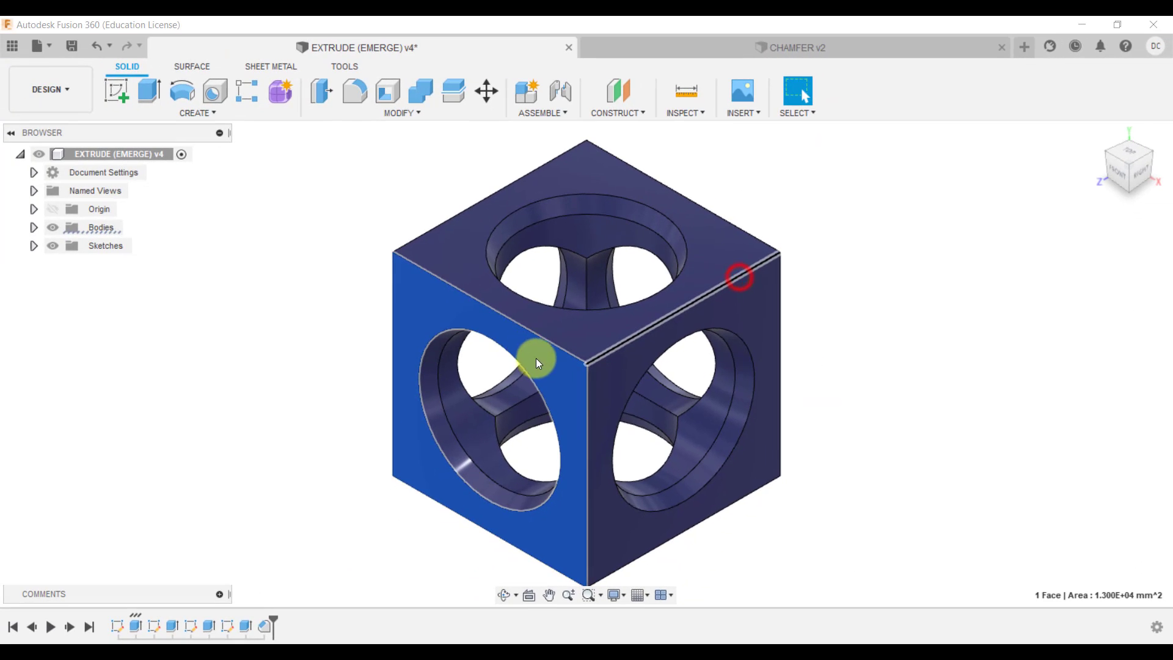
pyautogui.moveTo(510, 374); pyautogui.dragTo(603, 347)
pyautogui.click(887, 331)
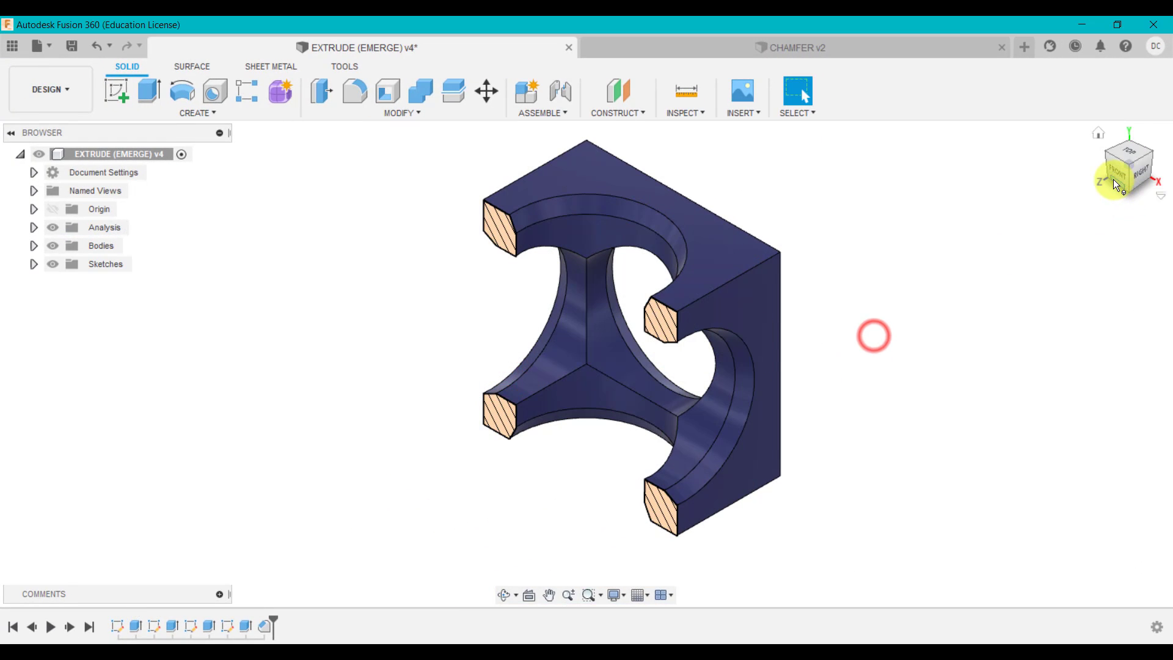
# Edit the hole-edge chamfer in the sectioned front view, try a 5 mm second distance and restore it to 10 mm
pyautogui.click(1121, 178)
pyautogui.scroll(6, 703, 233)
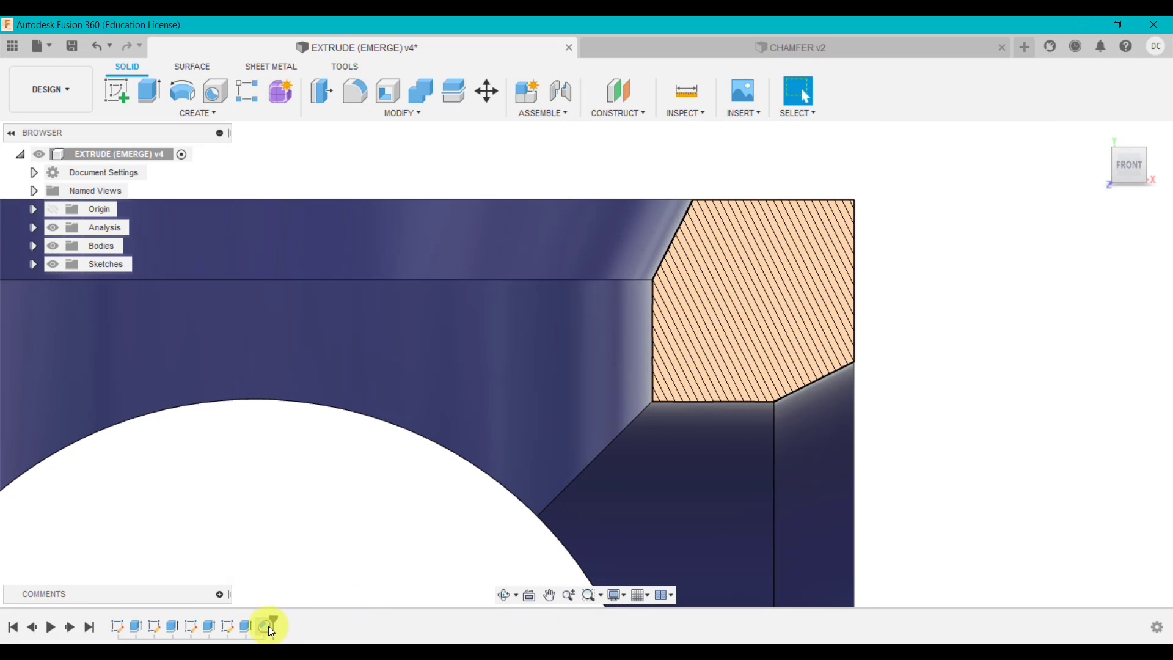
pyautogui.click(268, 626)
pyautogui.rightClick(268, 625)
pyautogui.click(309, 487)
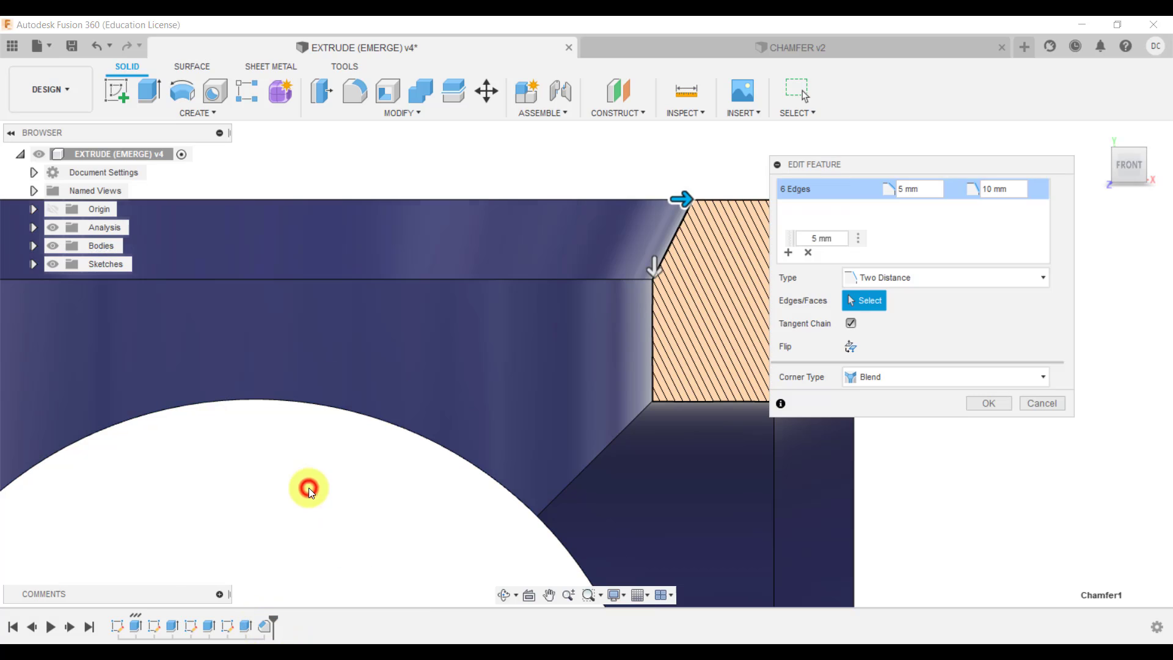
pyautogui.click(1007, 190)
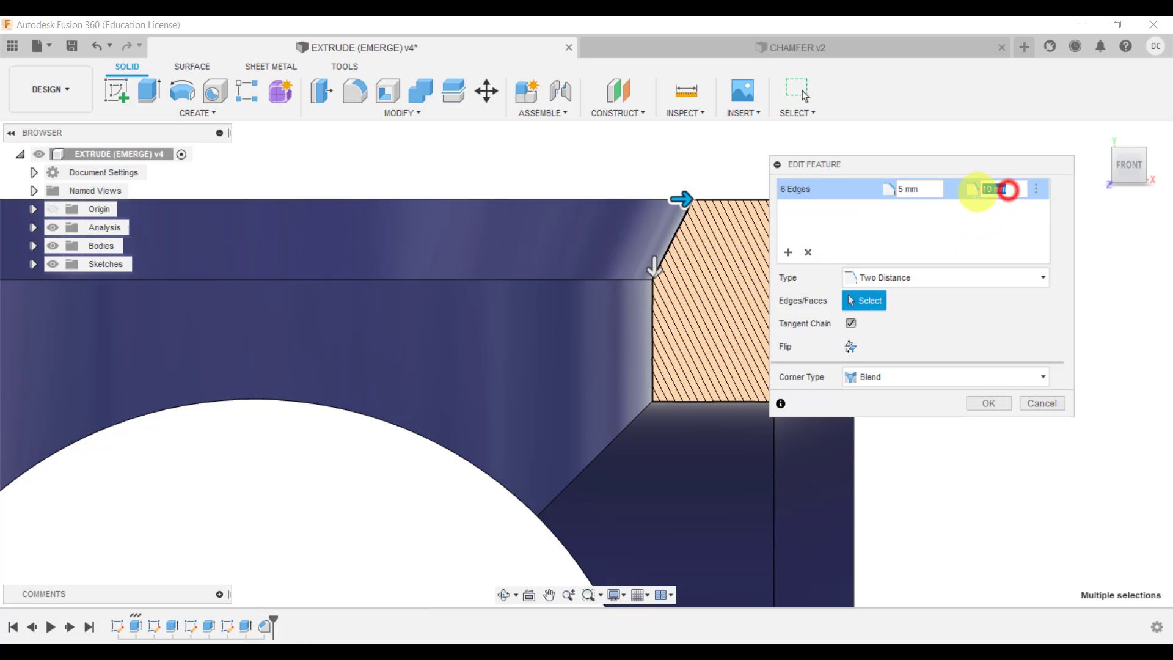
pyautogui.write('5')
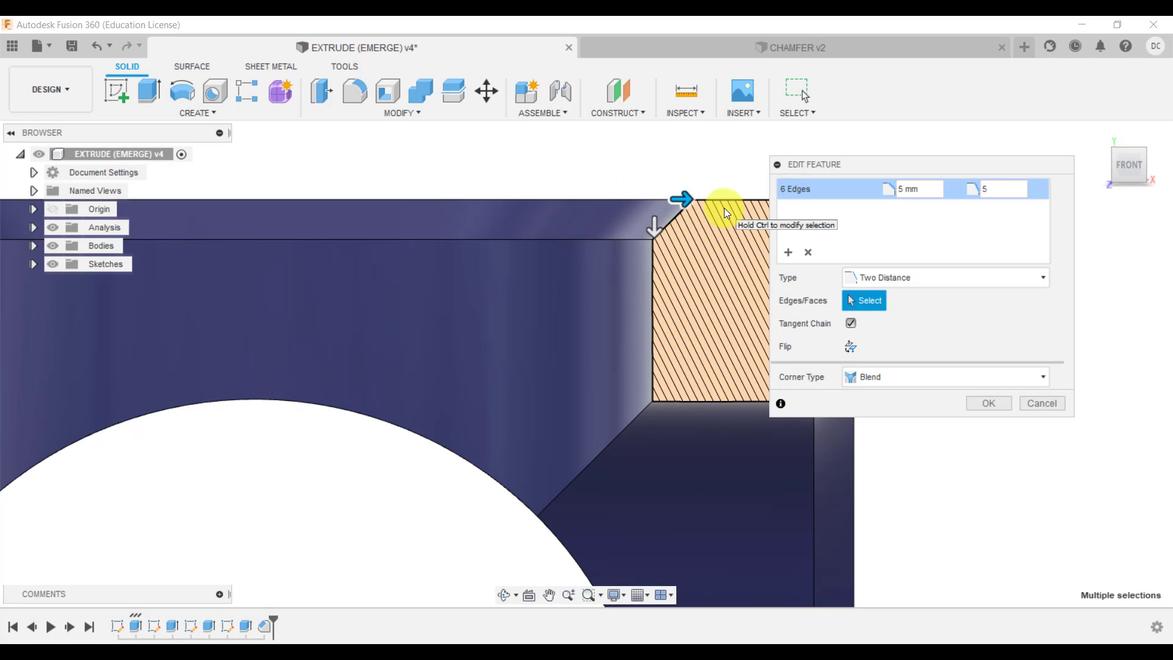
pyautogui.click(991, 188)
pyautogui.write('10')
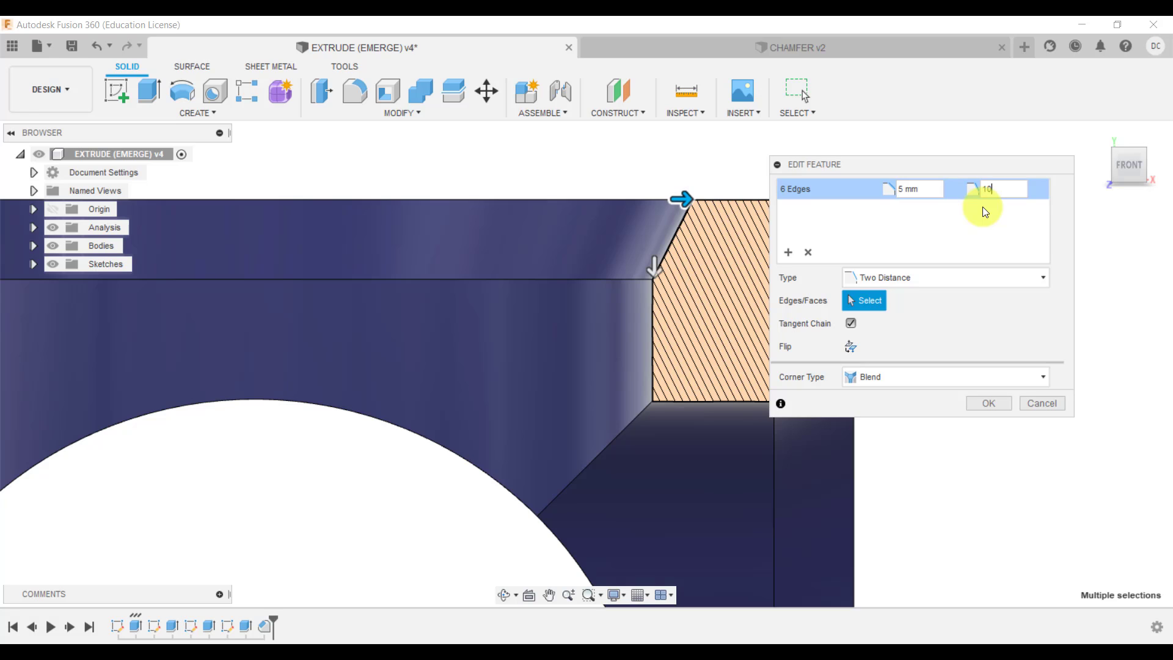
# Set the chamfer's first distance to 10 mm and its second distance to 5 mm
pyautogui.moveTo(996, 192); pyautogui.dragTo(896, 188)
pyautogui.write('1510')
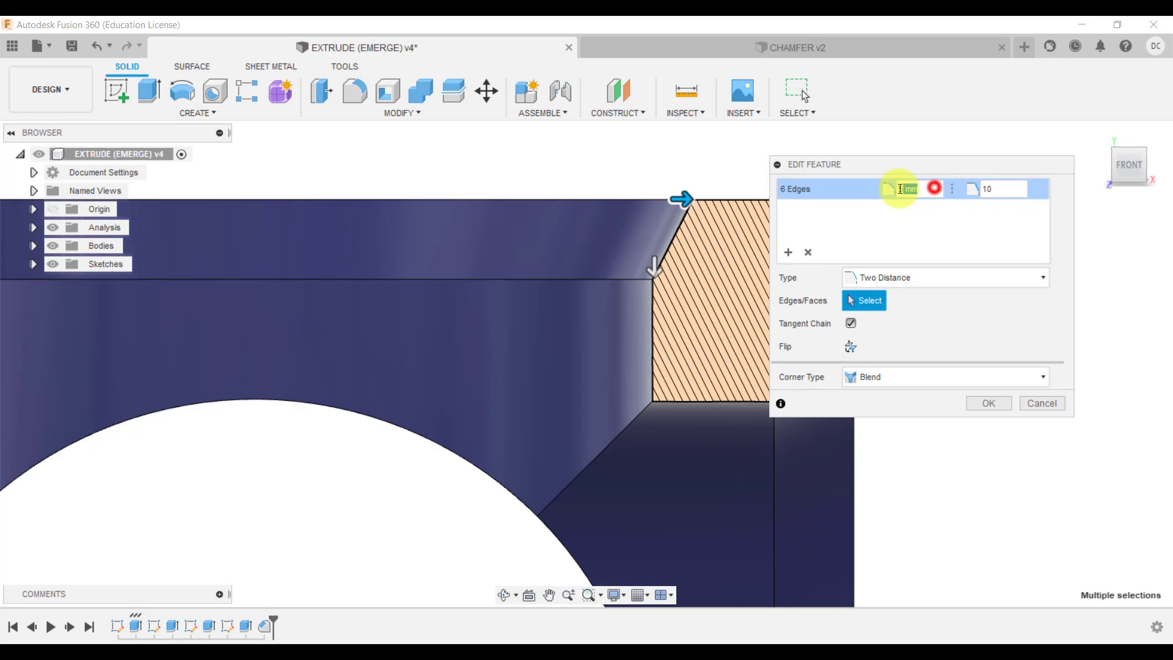
pyautogui.write('10')
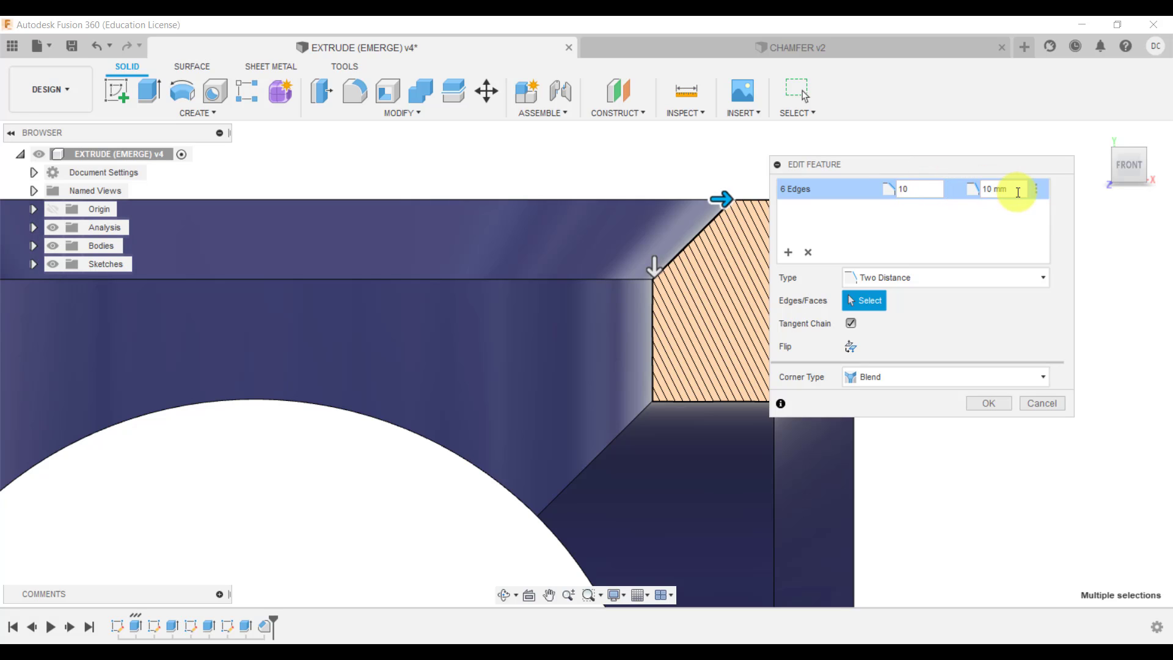
pyautogui.moveTo(1015, 190); pyautogui.dragTo(971, 194)
pyautogui.write('5')
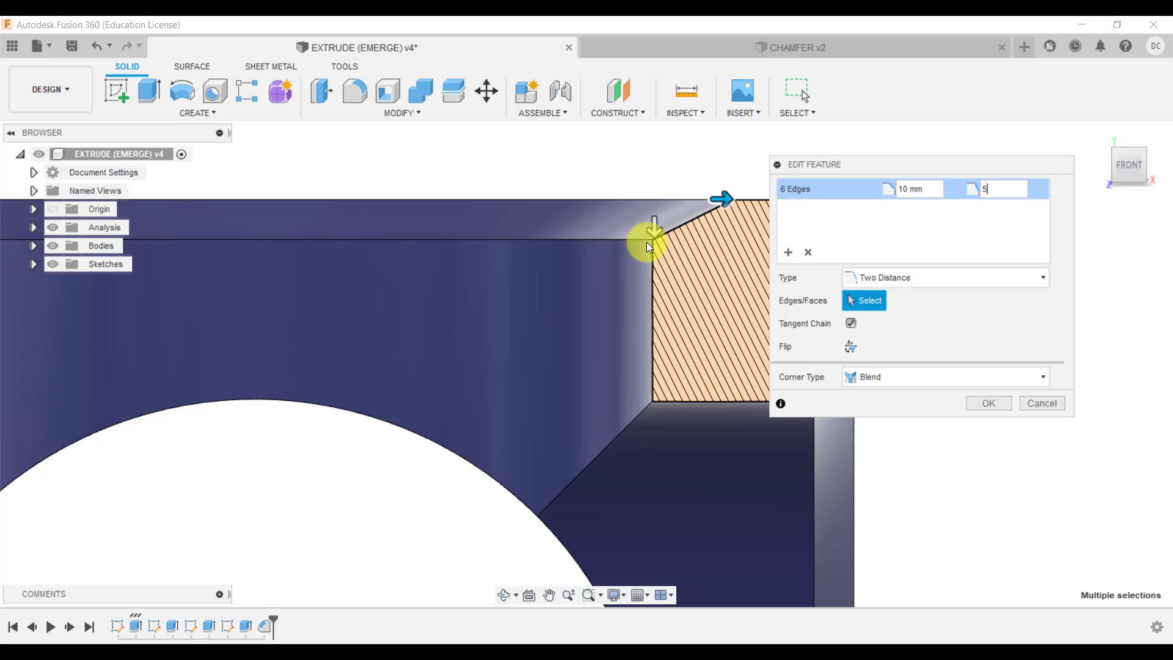
# Adjust the chamfer distances with the manipulators to 8 mm and 7 mm, confirm the edit and hide the section analysis
pyautogui.moveTo(651, 232)
pyautogui.mouseDown()
pyautogui.moveTo(653, 339)
pyautogui.moveTo(655, 222)
pyautogui.moveTo(671, 390)
pyautogui.moveTo(660, 225)
pyautogui.mouseUp()
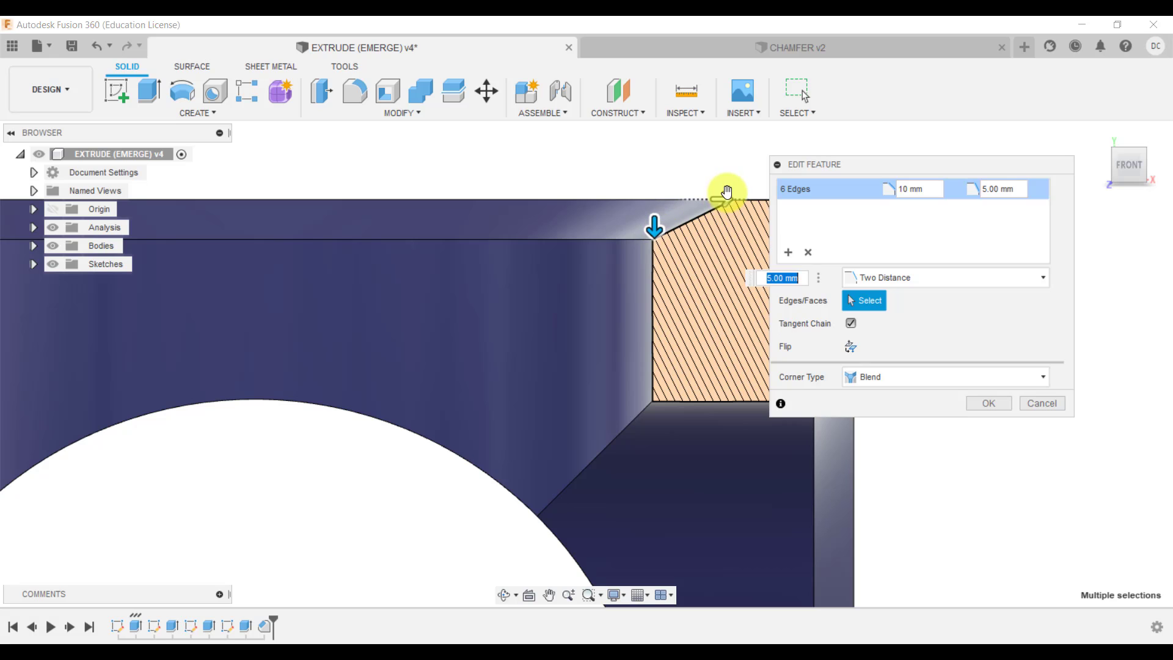
pyautogui.moveTo(726, 191)
pyautogui.mouseDown()
pyautogui.moveTo(686, 200)
pyautogui.moveTo(710, 200)
pyautogui.mouseUp()
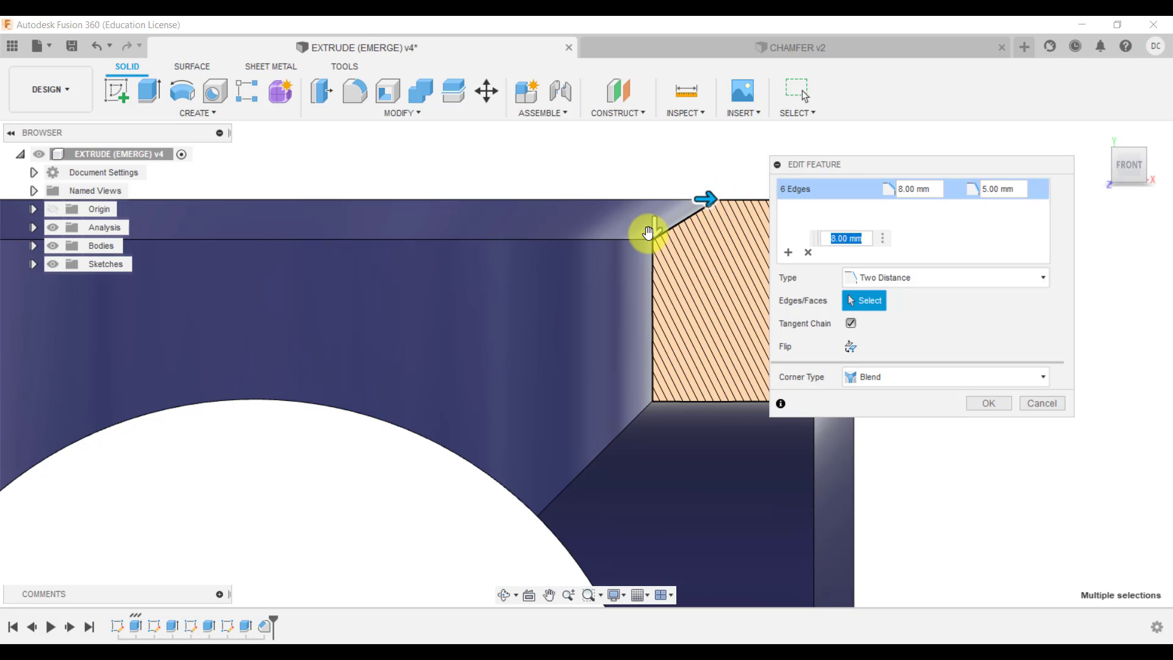
pyautogui.moveTo(655, 233); pyautogui.dragTo(655, 256)
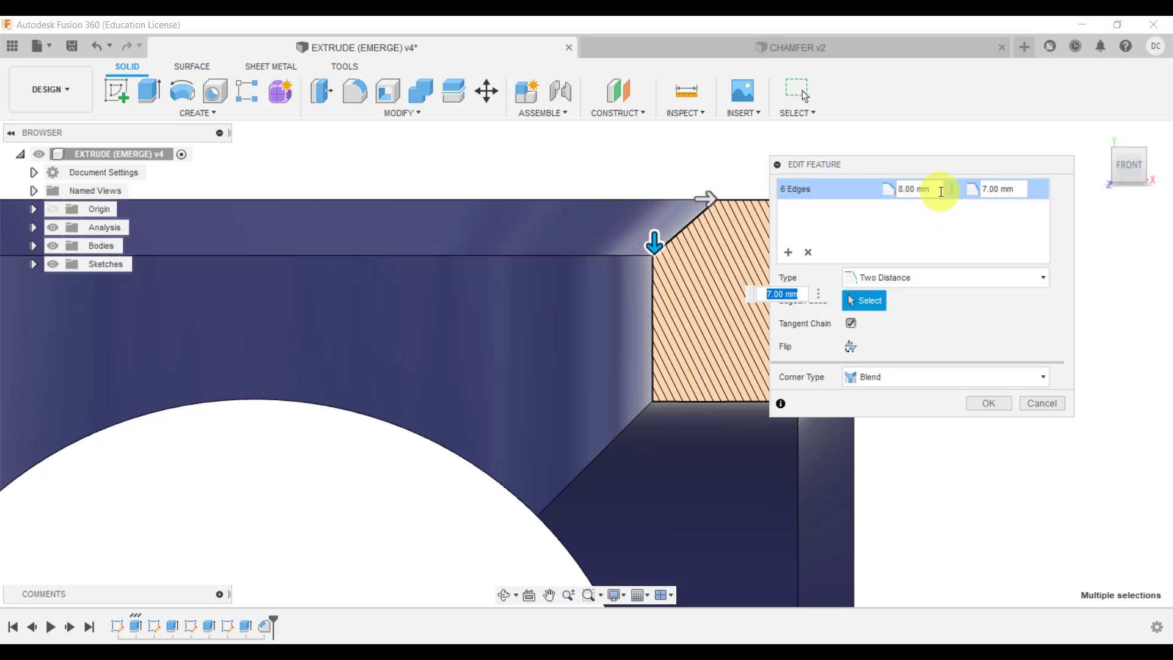
pyautogui.click(1002, 402)
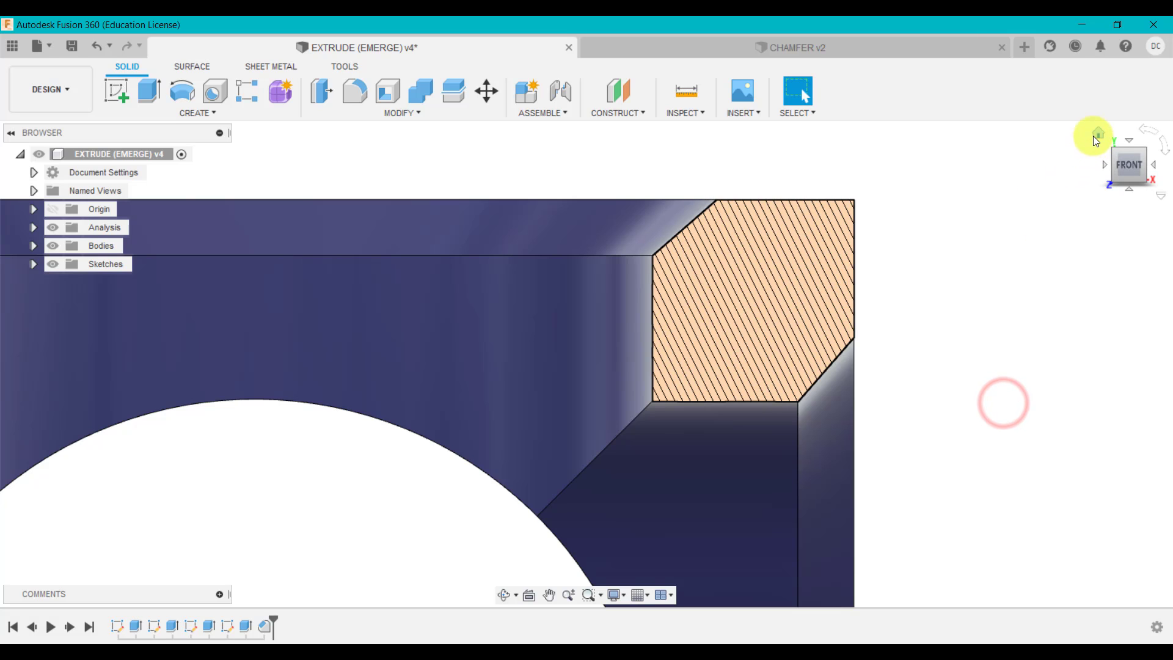
pyautogui.click(1095, 135)
pyautogui.click(53, 228)
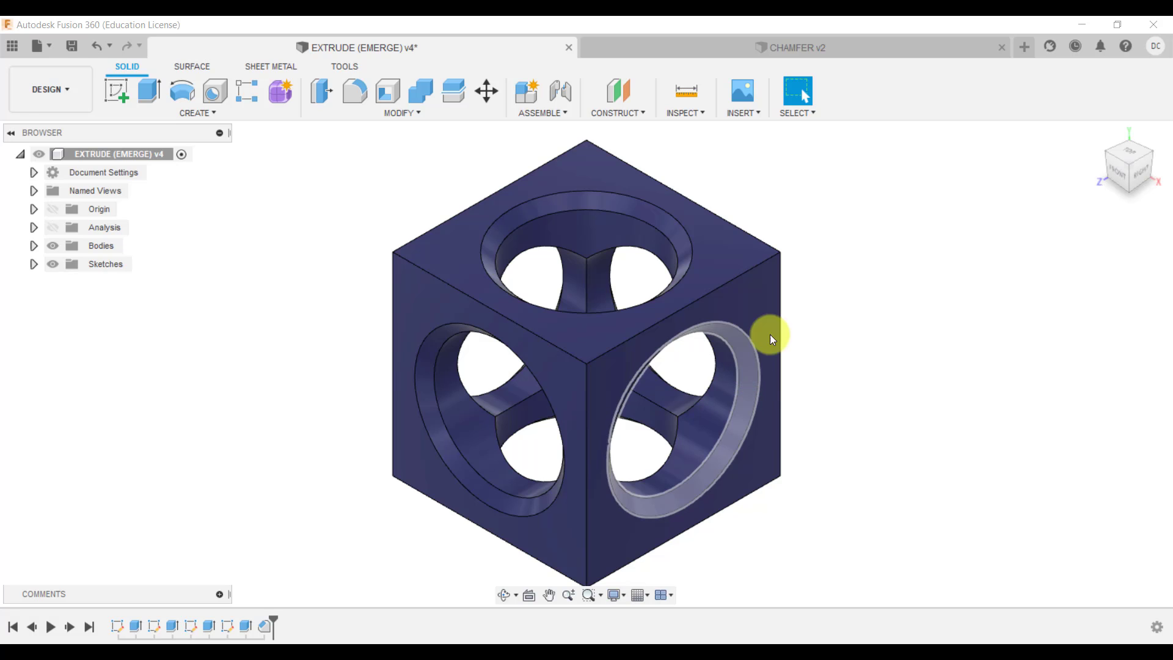
# Start a chamfer on the four outer edges of the cube's top face, leaving out the hidden vertical edge
pyautogui.click(412, 112)
pyautogui.click(394, 160)
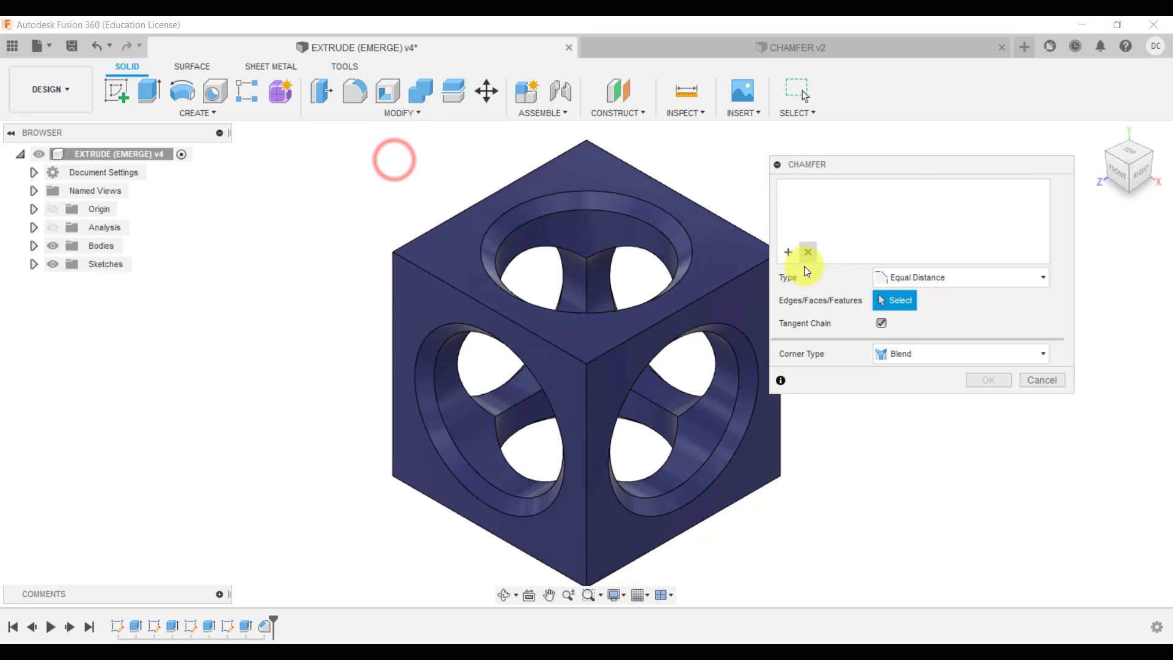
pyautogui.click(750, 271)
pyautogui.hotkey('ctrl', 'a')
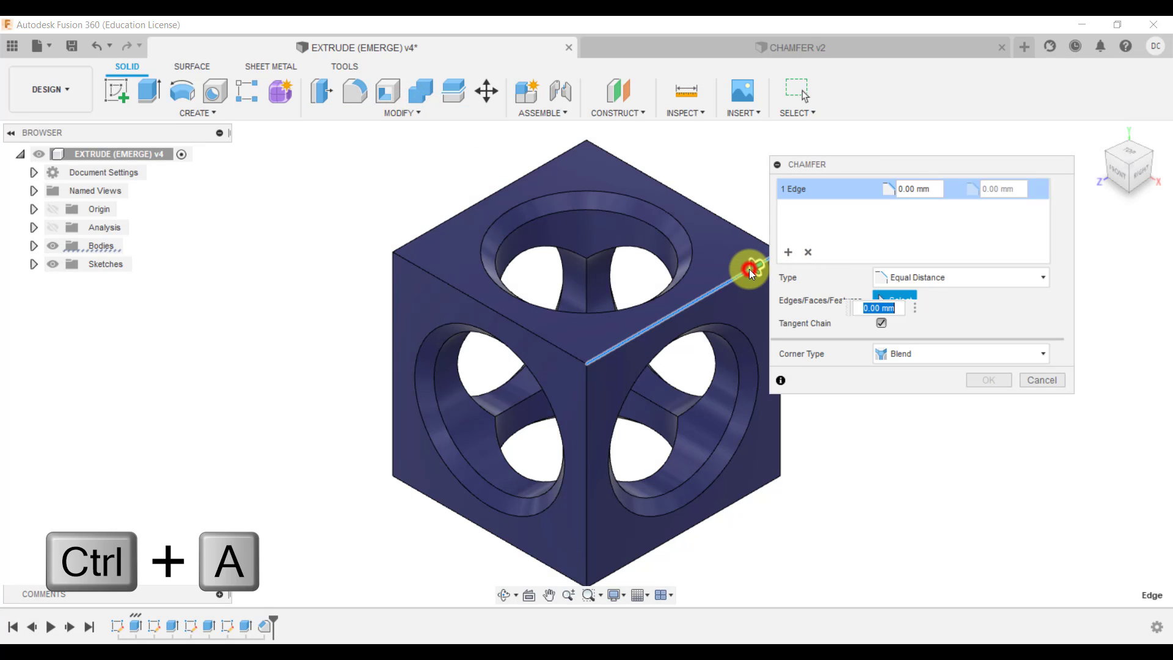
pyautogui.click(747, 231)
pyautogui.click(587, 150)
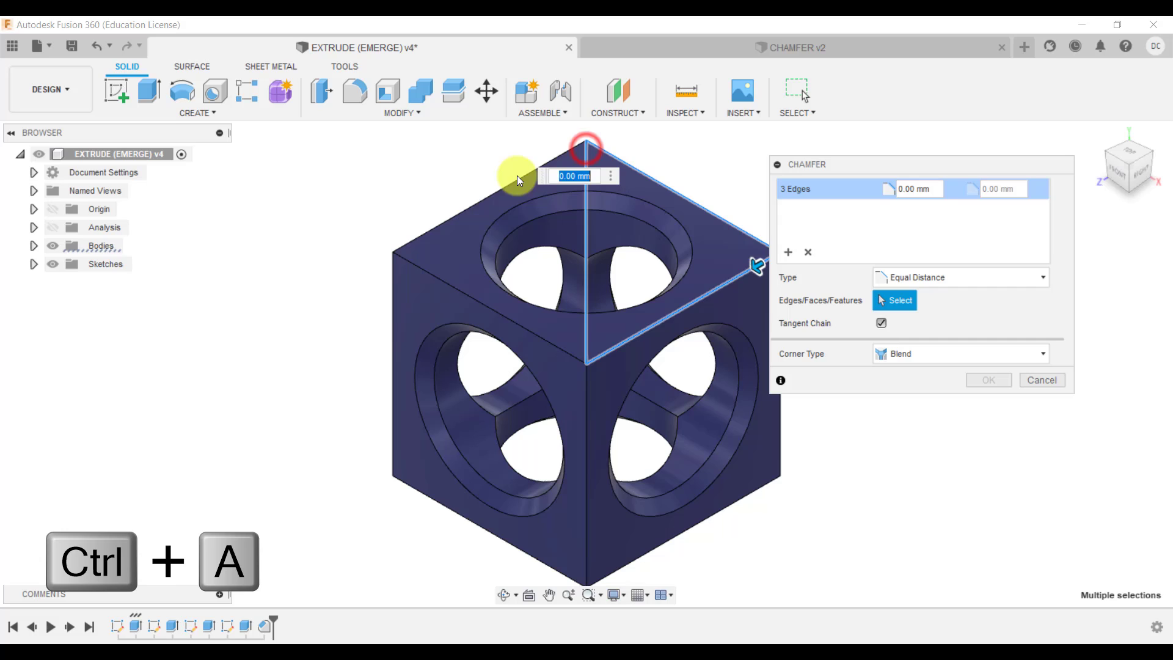
pyautogui.click(476, 200)
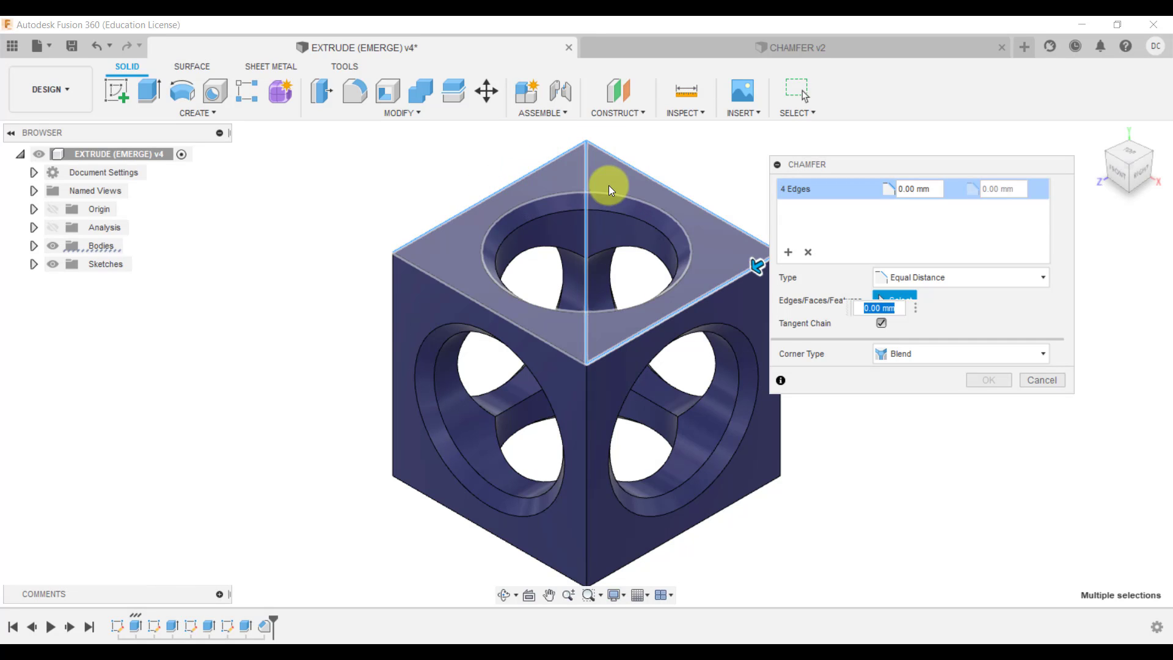
pyautogui.click(584, 160)
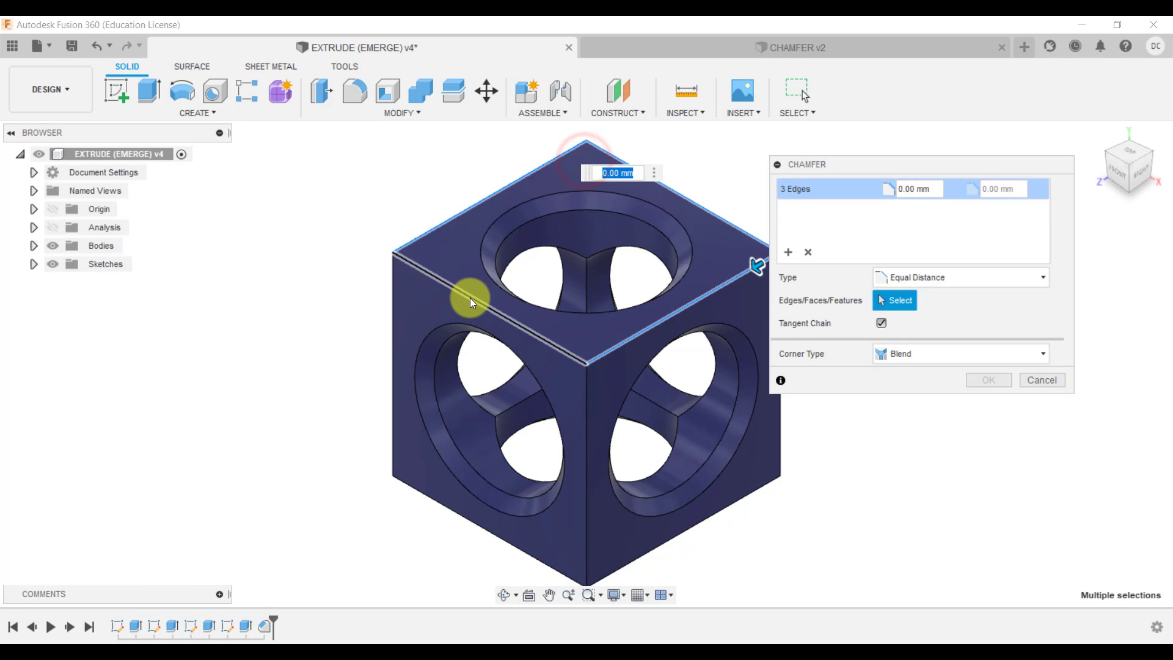
pyautogui.click(470, 299)
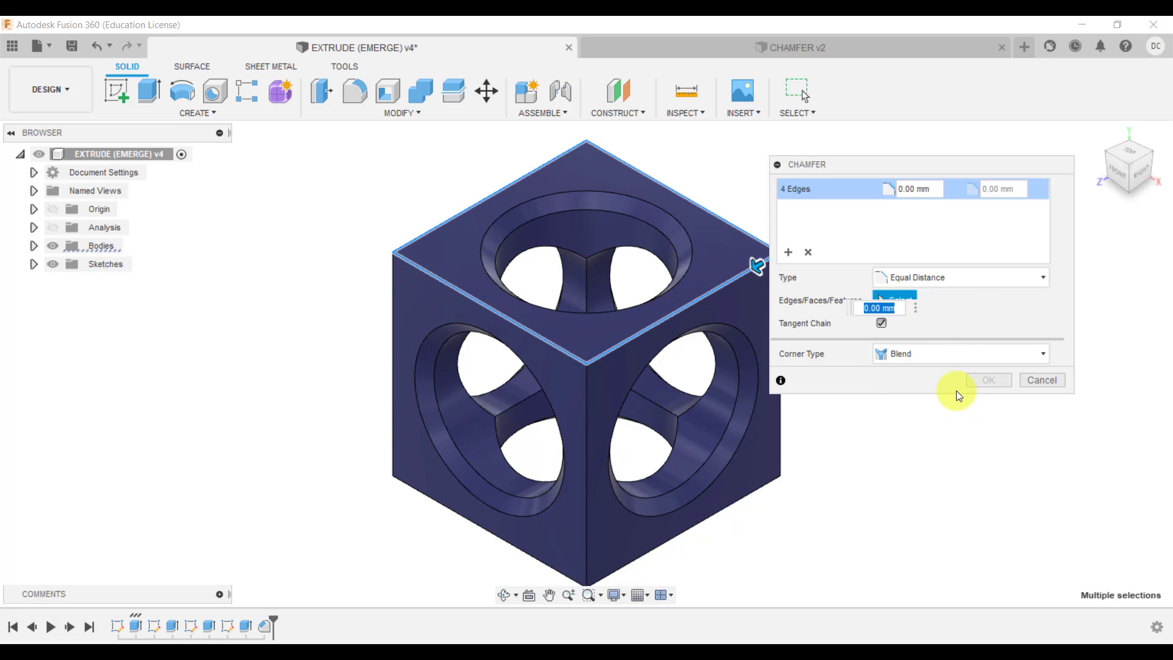
# Set the chamfer type to Distance and Angle with a 5 mm distance and a 25 degree angle, and create it
pyautogui.click(971, 283)
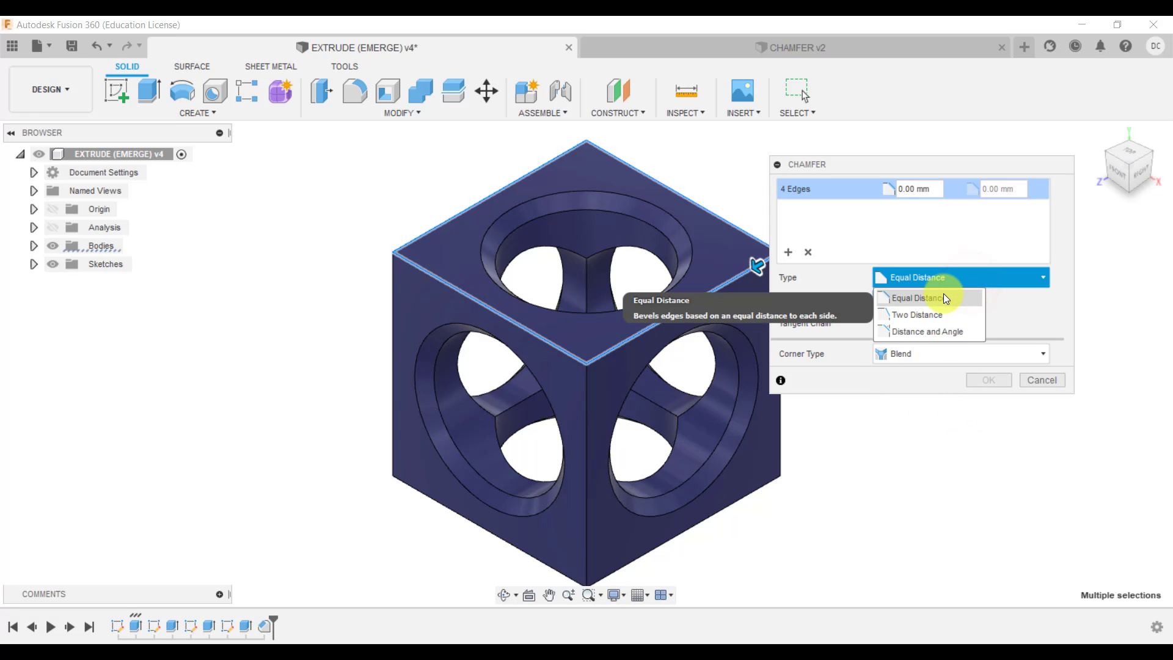
pyautogui.click(943, 331)
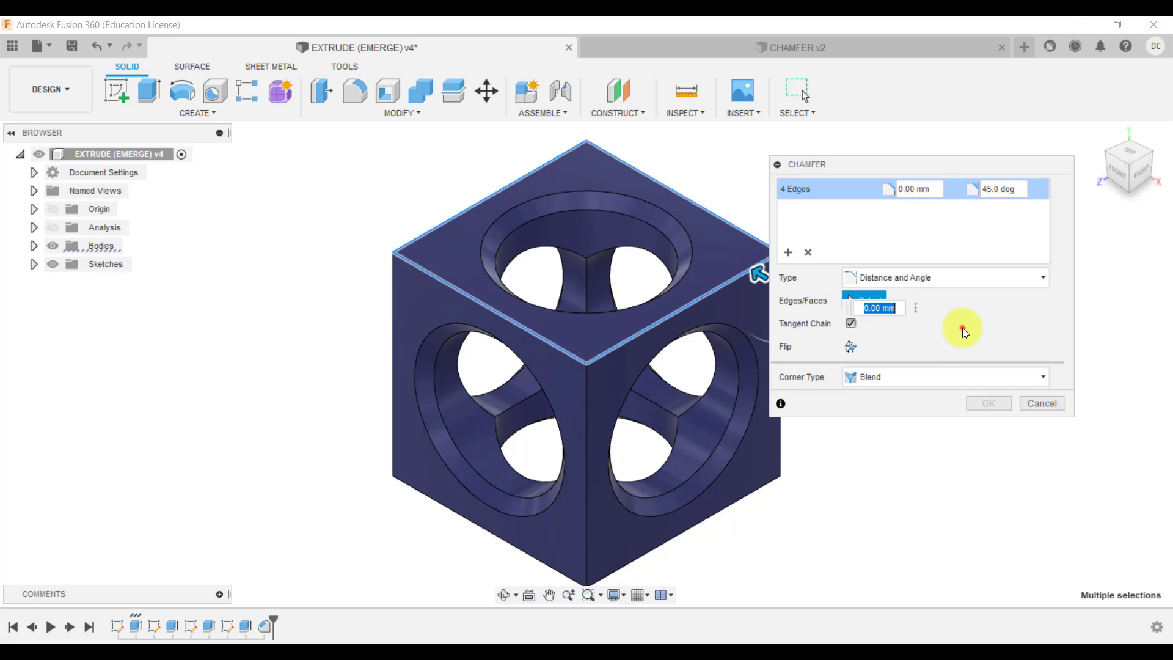
pyautogui.click(963, 328)
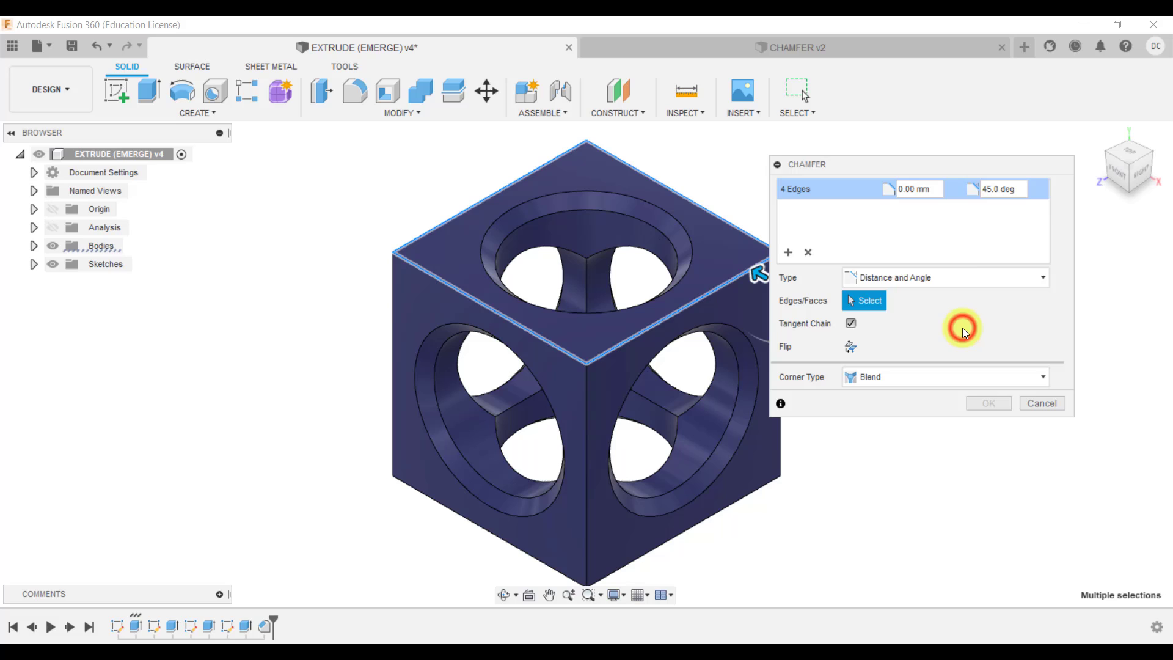
pyautogui.click(928, 189)
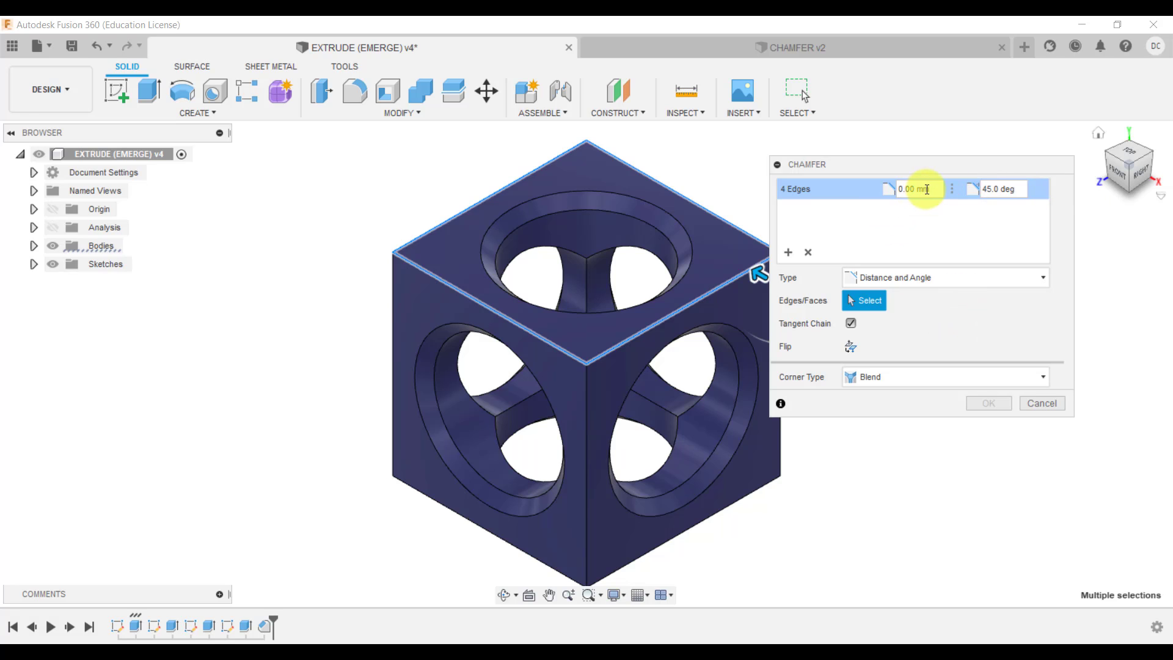
pyautogui.moveTo(931, 189); pyautogui.dragTo(893, 190)
pyautogui.write('5')
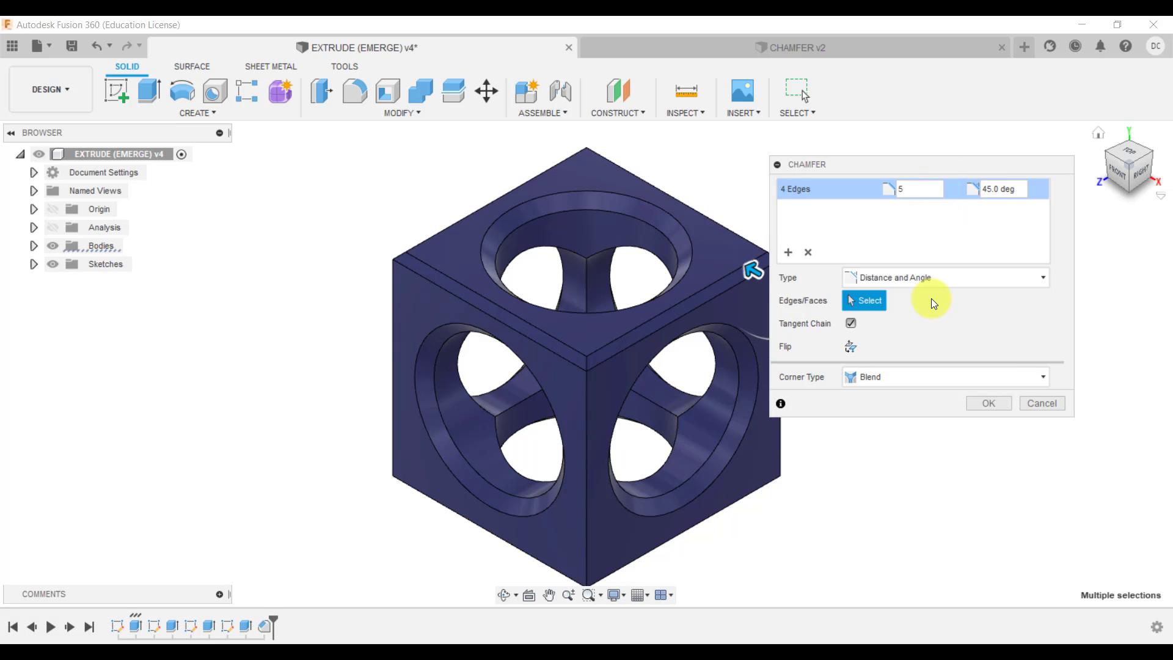
pyautogui.click(1012, 190)
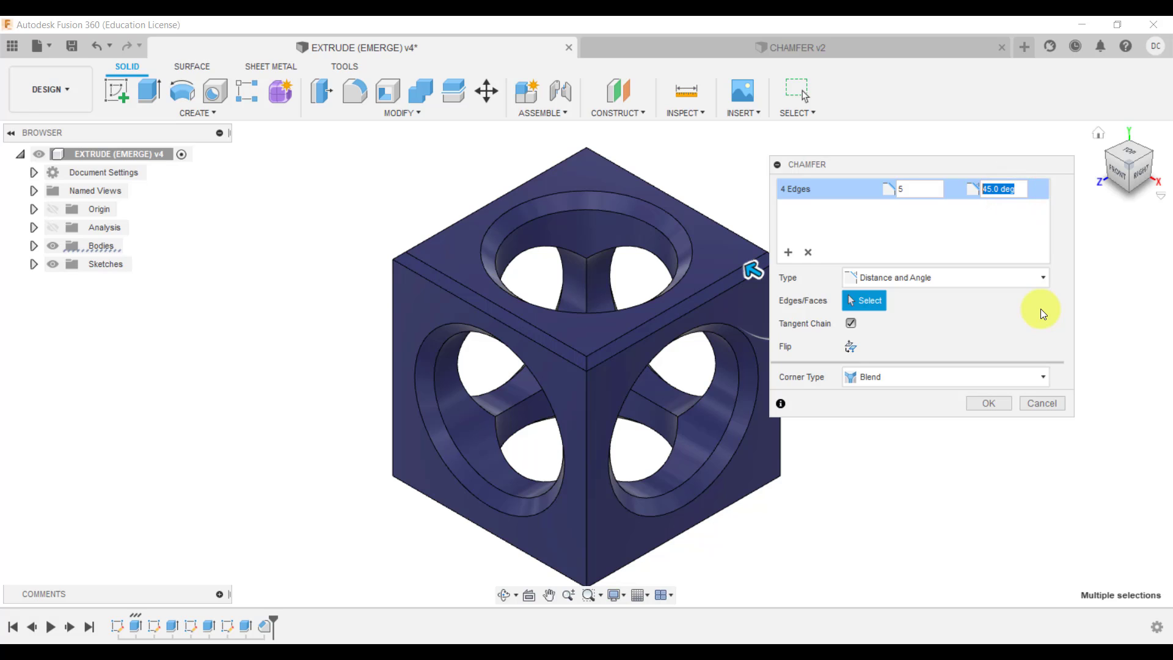
pyautogui.write('25')
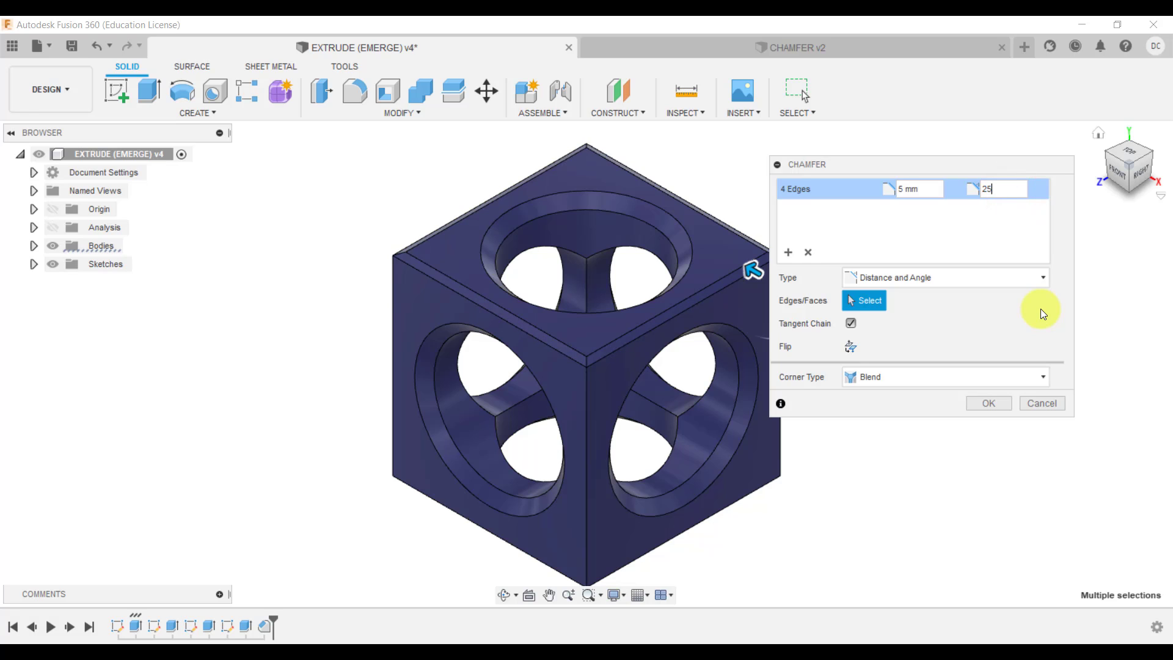
pyautogui.click(1001, 402)
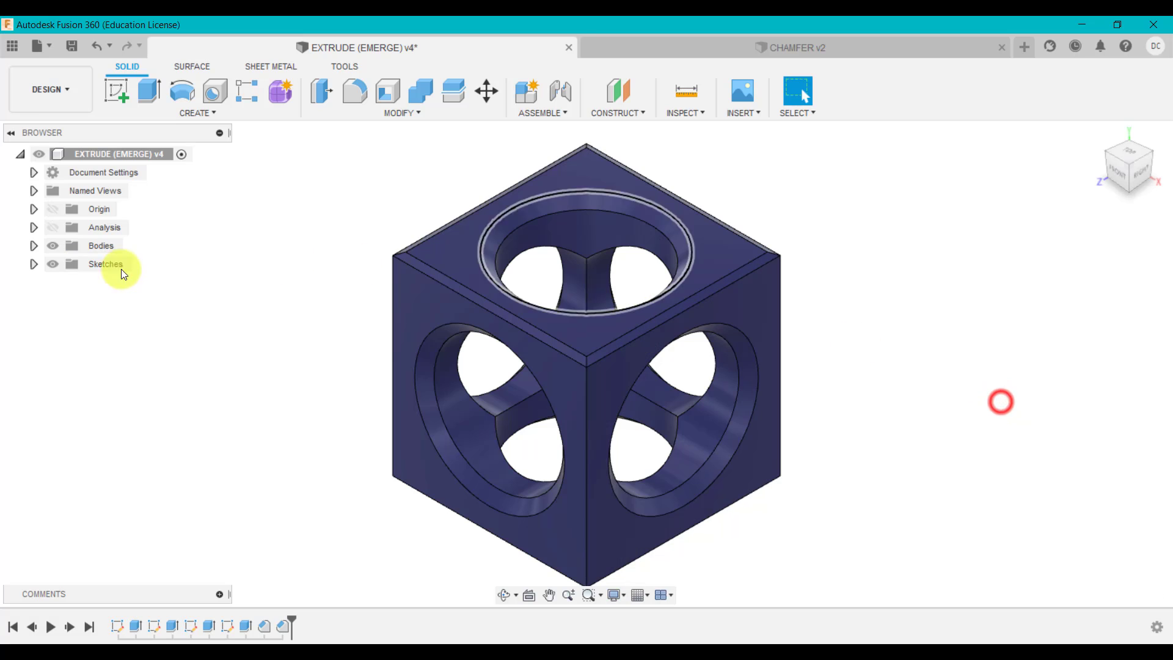
# Show the section analysis and view the sectioned corner with the top-edge chamfer from the front
pyautogui.click(52, 229)
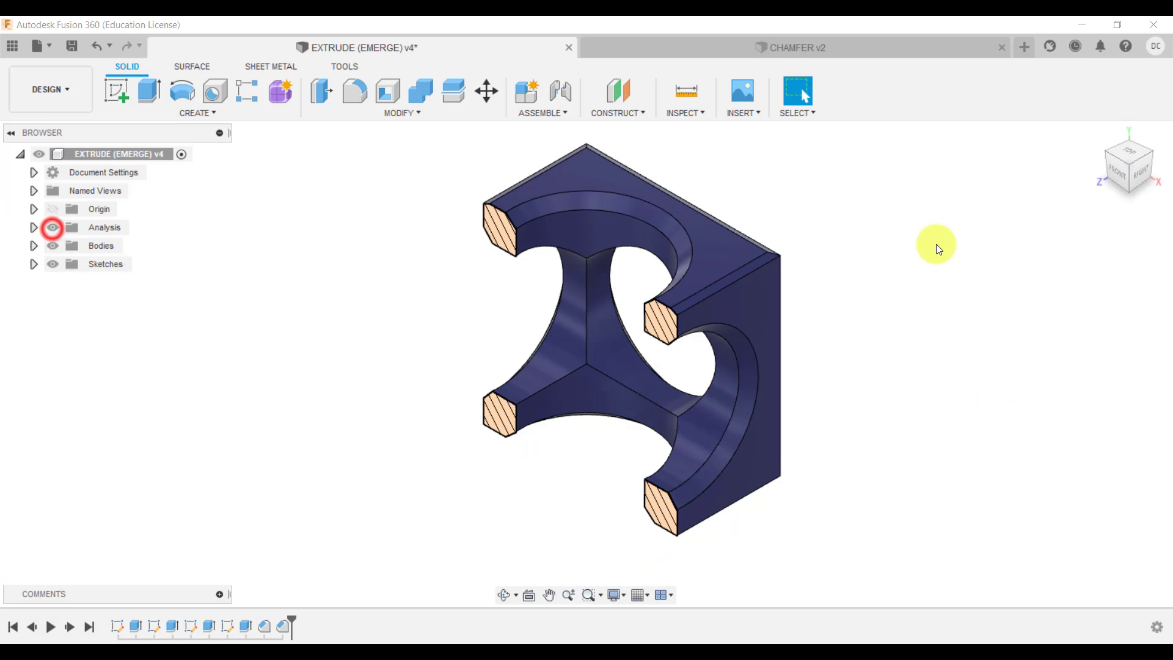
pyautogui.click(1119, 174)
pyautogui.scroll(6, 702, 247)
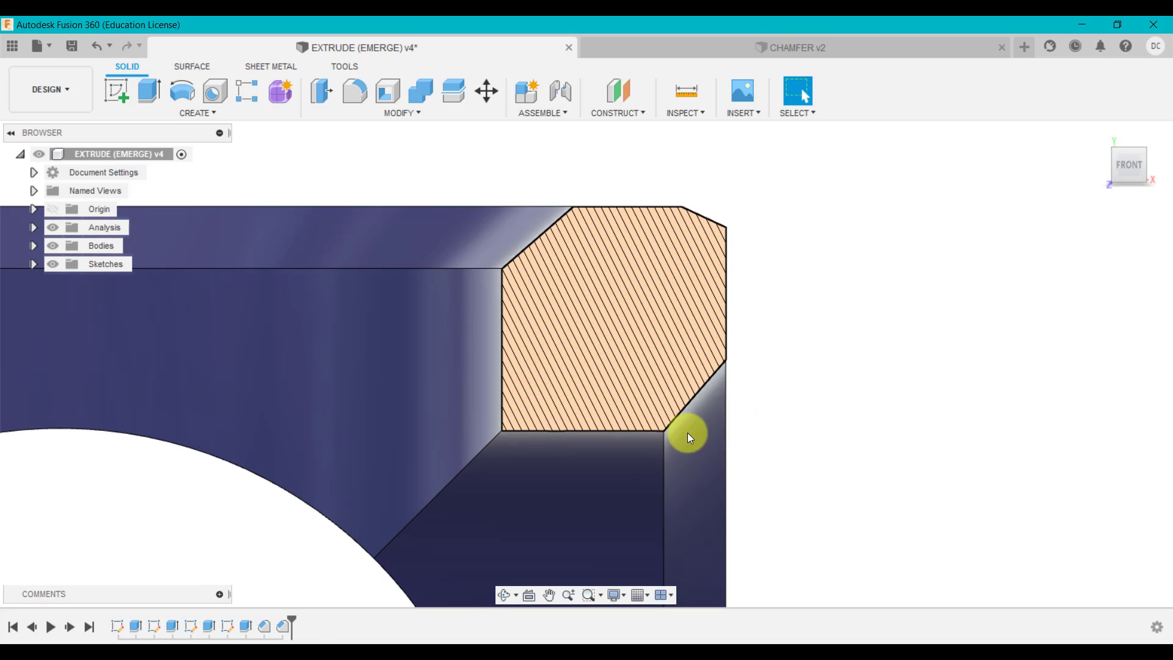
# Edit the top-edge chamfer with its manipulators, setting the distance to 6 mm and the angle to 55 degrees
pyautogui.click(271, 630)
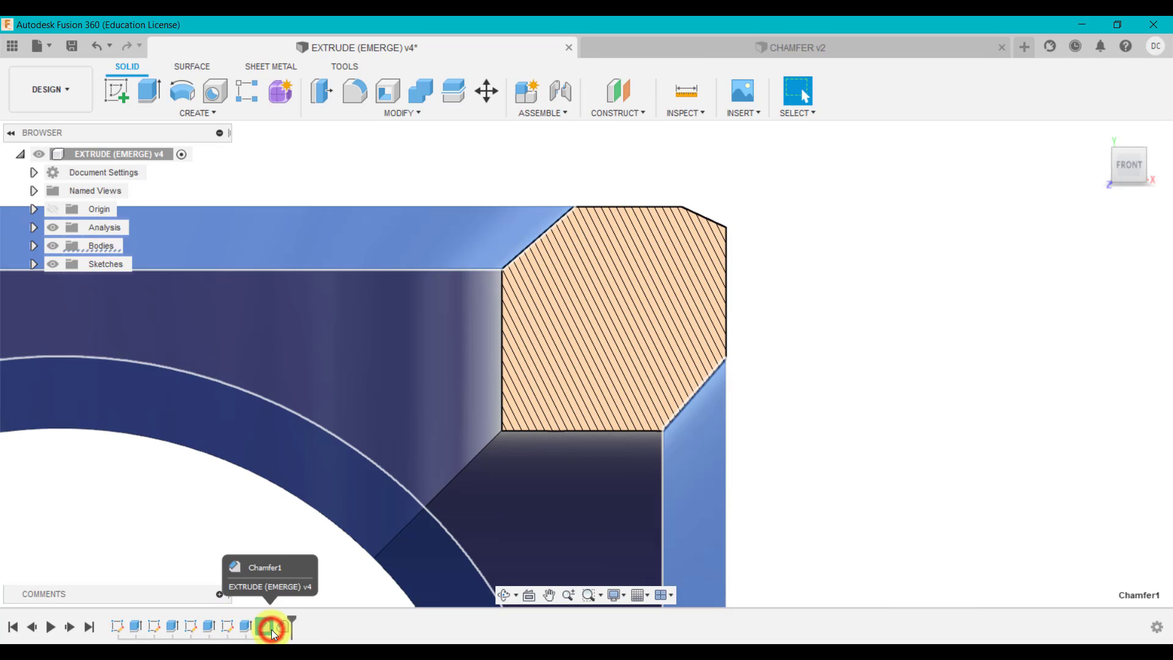
pyautogui.click(783, 445)
pyautogui.rightClick(284, 625)
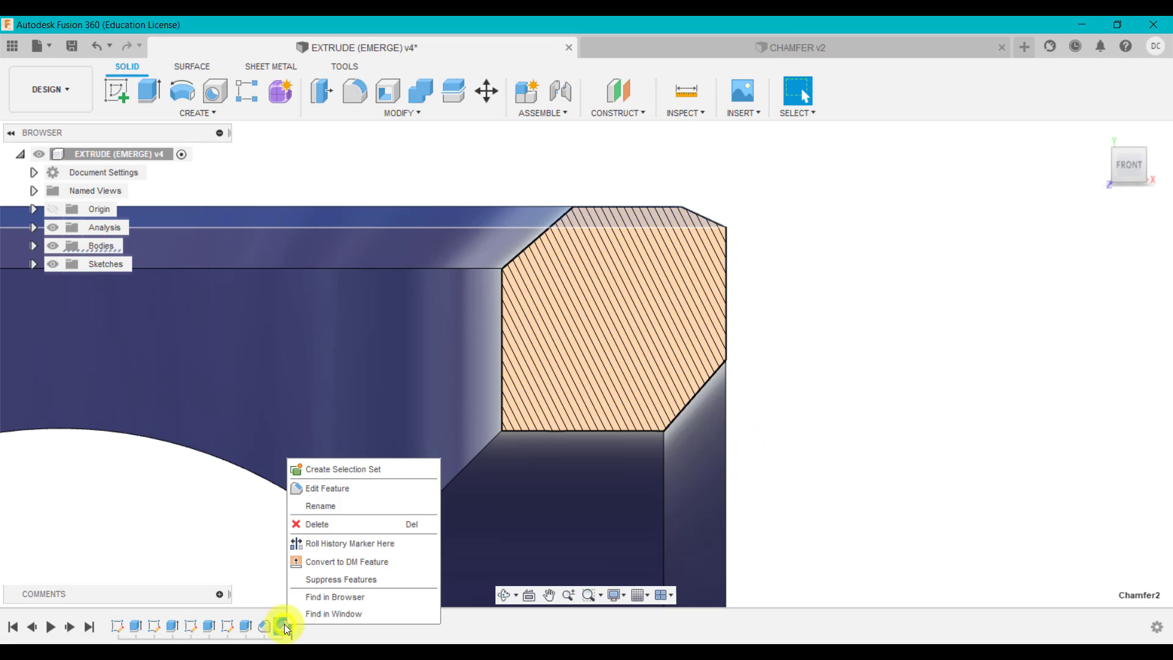
pyautogui.click(335, 485)
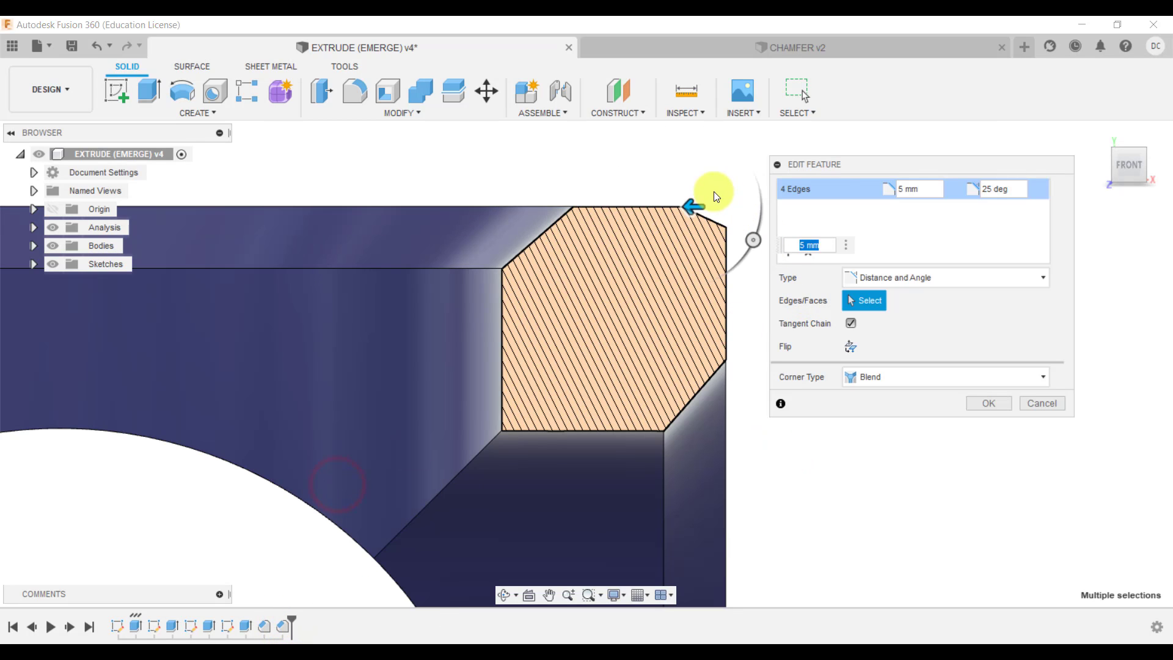
pyautogui.moveTo(958, 165); pyautogui.dragTo(1003, 158)
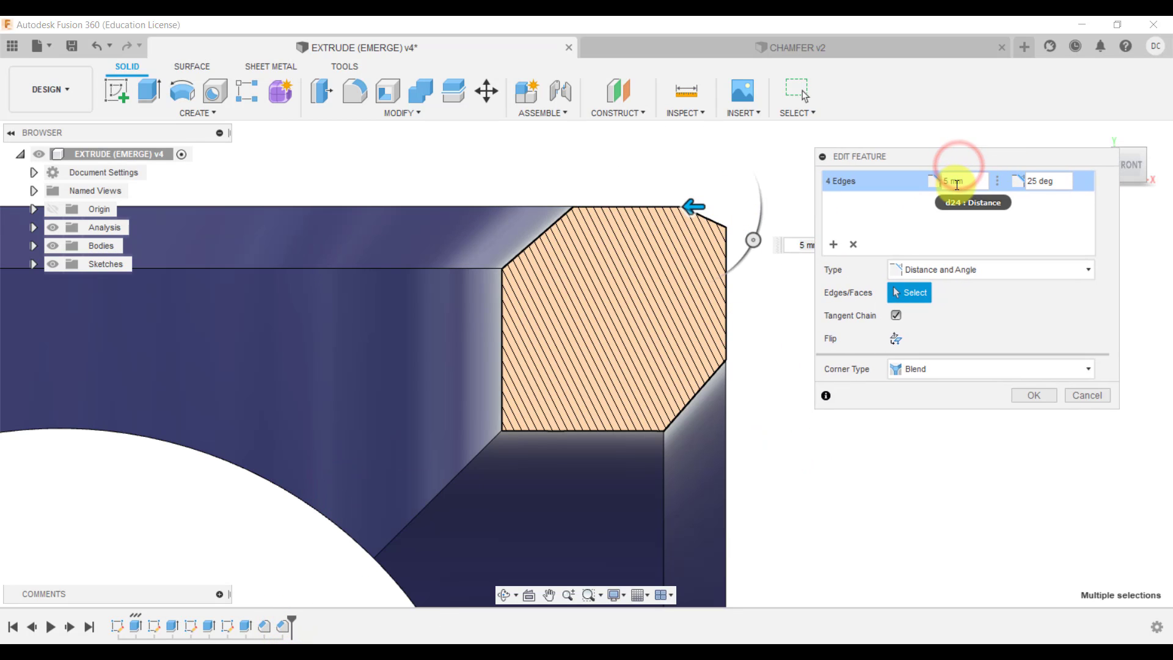
pyautogui.moveTo(691, 205)
pyautogui.mouseDown()
pyautogui.moveTo(671, 204)
pyautogui.moveTo(685, 206)
pyautogui.mouseUp()
pyautogui.moveTo(748, 242); pyautogui.dragTo(711, 268)
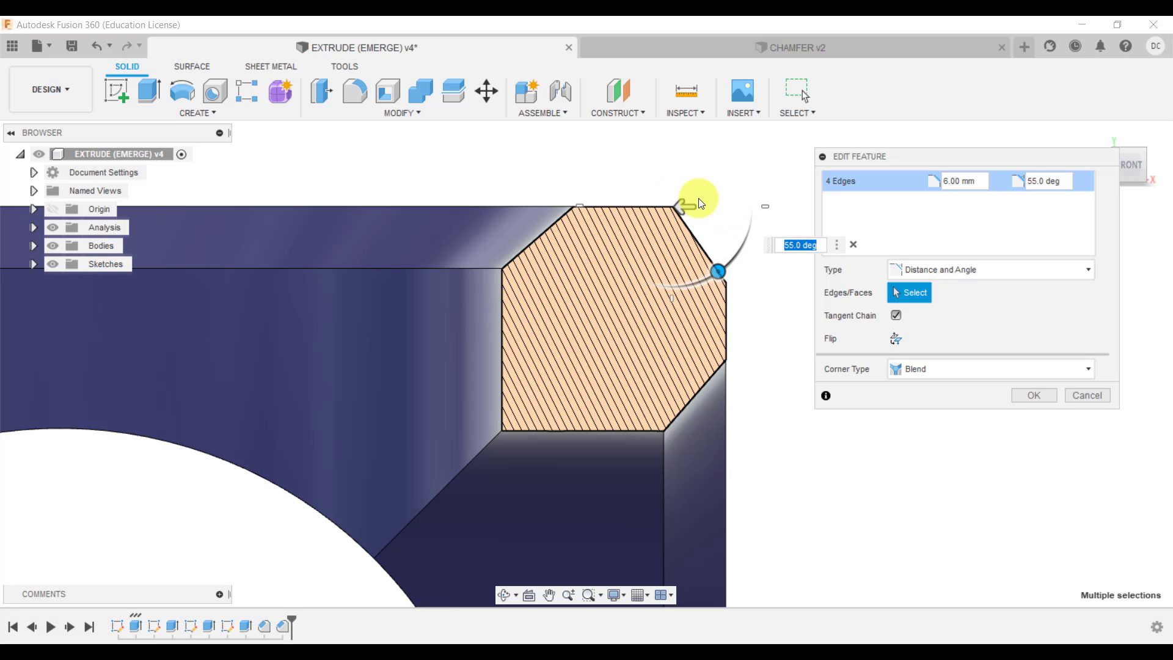
# Flip the chamfer's sides and adjust it with the manipulators to a 5 mm distance and a 50 degree angle
pyautogui.click(896, 338)
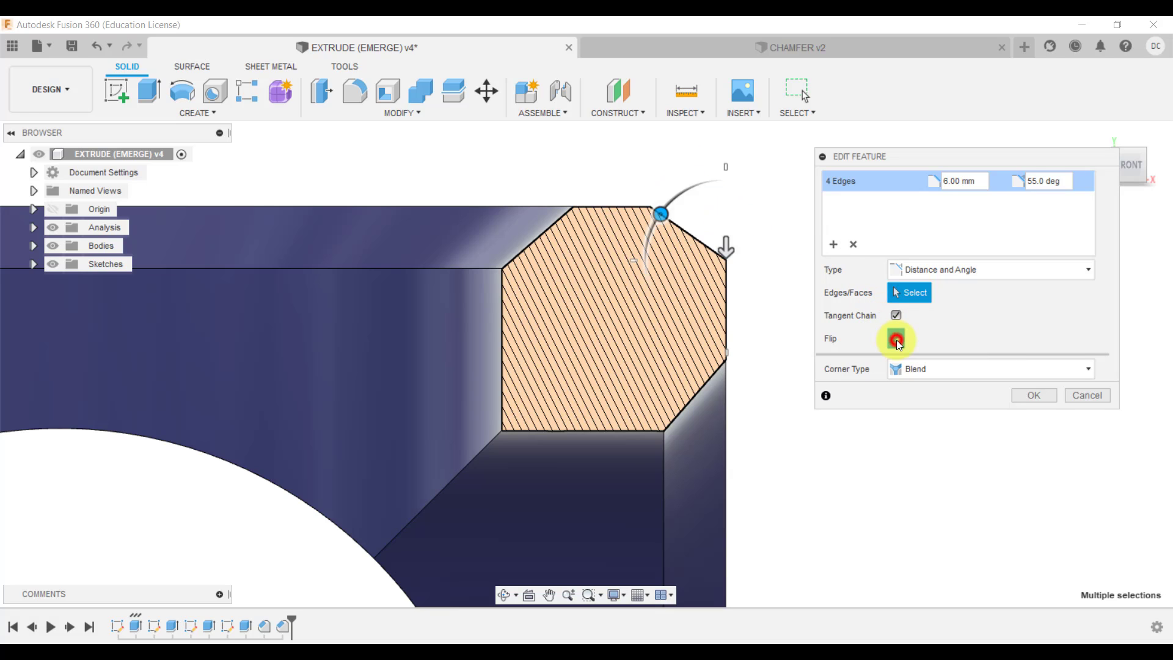
pyautogui.moveTo(726, 247)
pyautogui.mouseDown()
pyautogui.moveTo(725, 232)
pyautogui.moveTo(726, 261)
pyautogui.moveTo(725, 249)
pyautogui.mouseUp()
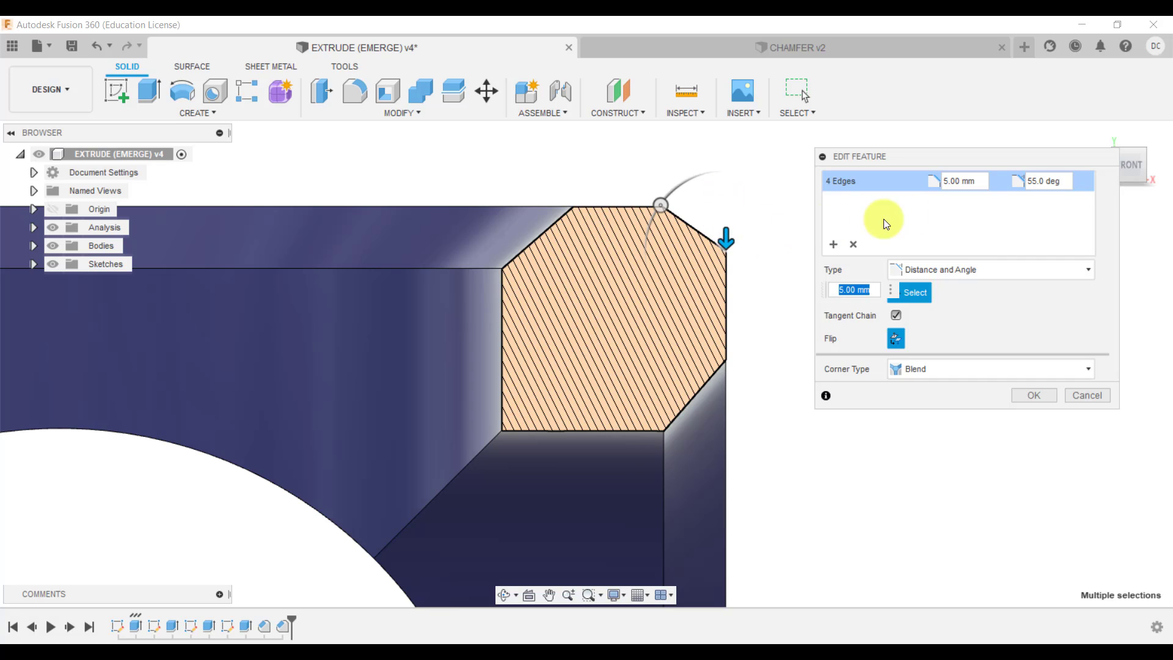
pyautogui.moveTo(665, 210)
pyautogui.mouseDown()
pyautogui.moveTo(659, 227)
pyautogui.moveTo(678, 211)
pyautogui.mouseUp()
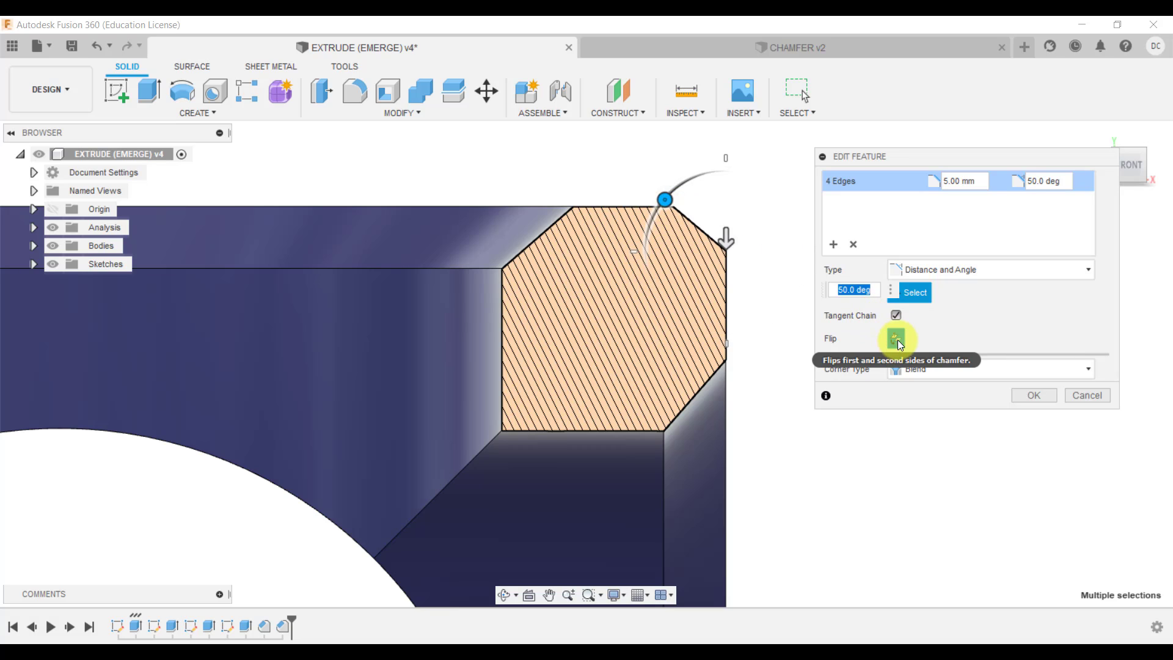
# Compare both flip directions, confirm the chamfer with its sides flipped, and hide the section analysis in the home view
pyautogui.click(900, 339)
pyautogui.click(900, 339)
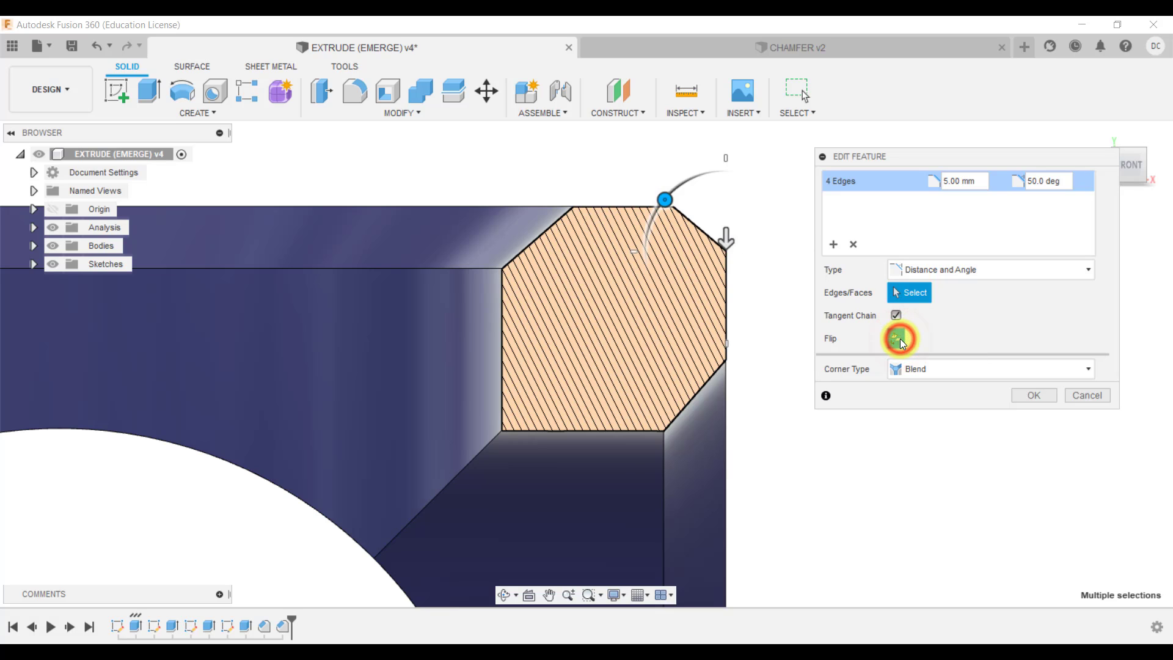
pyautogui.click(900, 339)
pyautogui.click(900, 339)
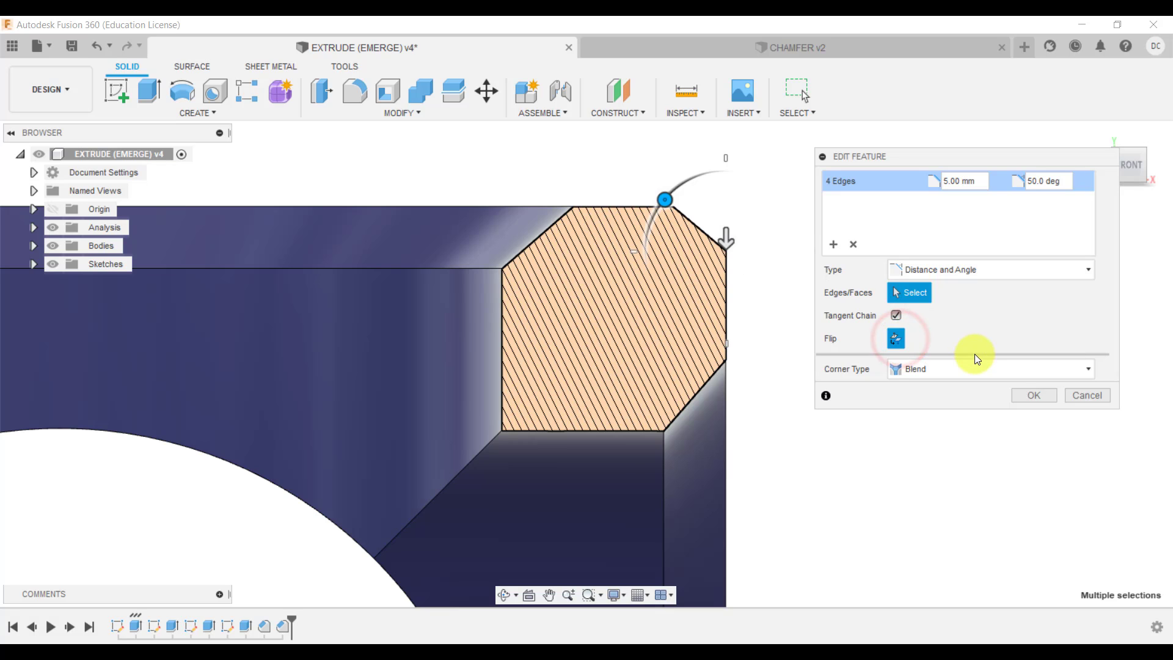
pyautogui.click(1048, 395)
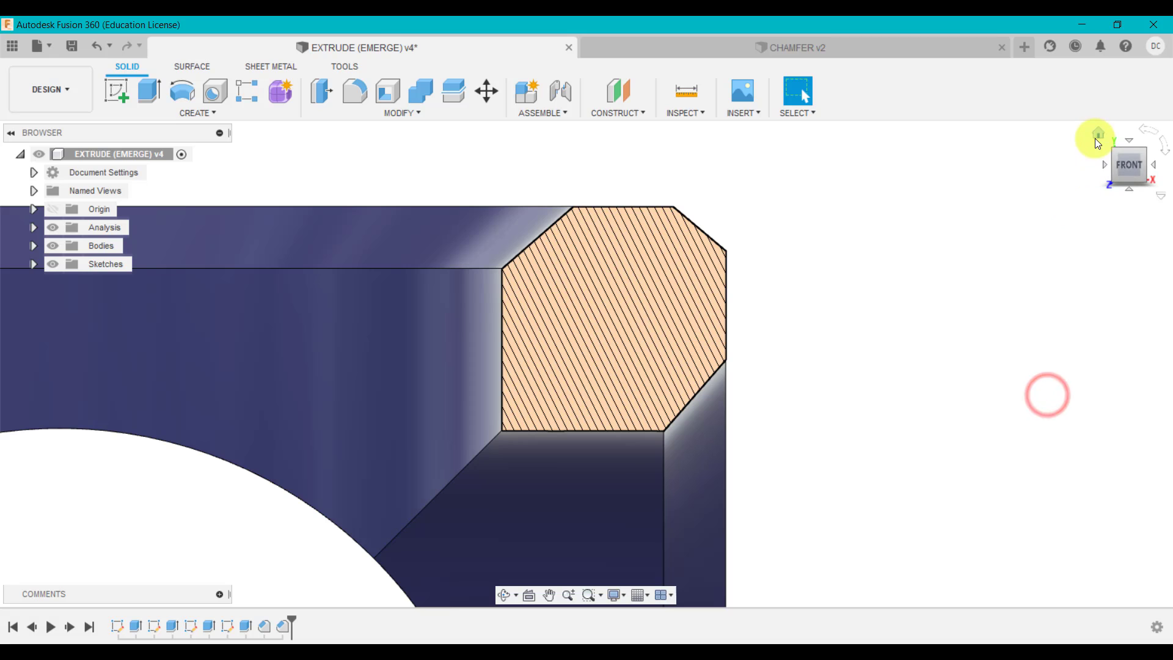
pyautogui.click(1095, 139)
pyautogui.click(52, 226)
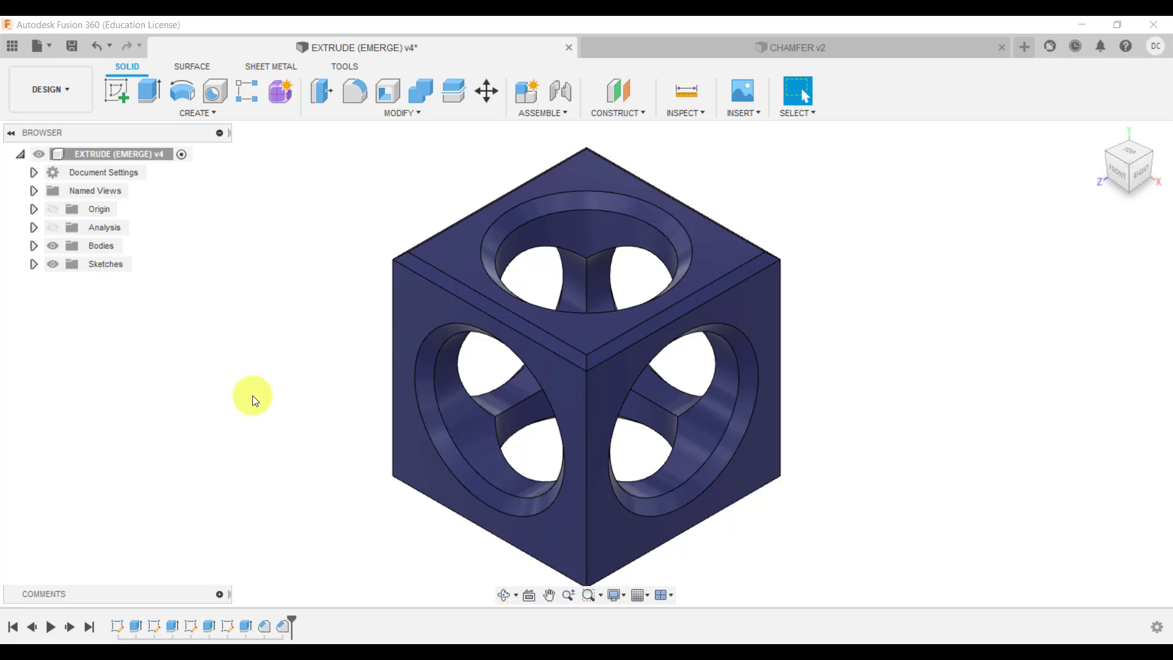
# Reopen the top-edge chamfer to review the available chamfer types, and cancel the edit
pyautogui.rightClick(285, 624)
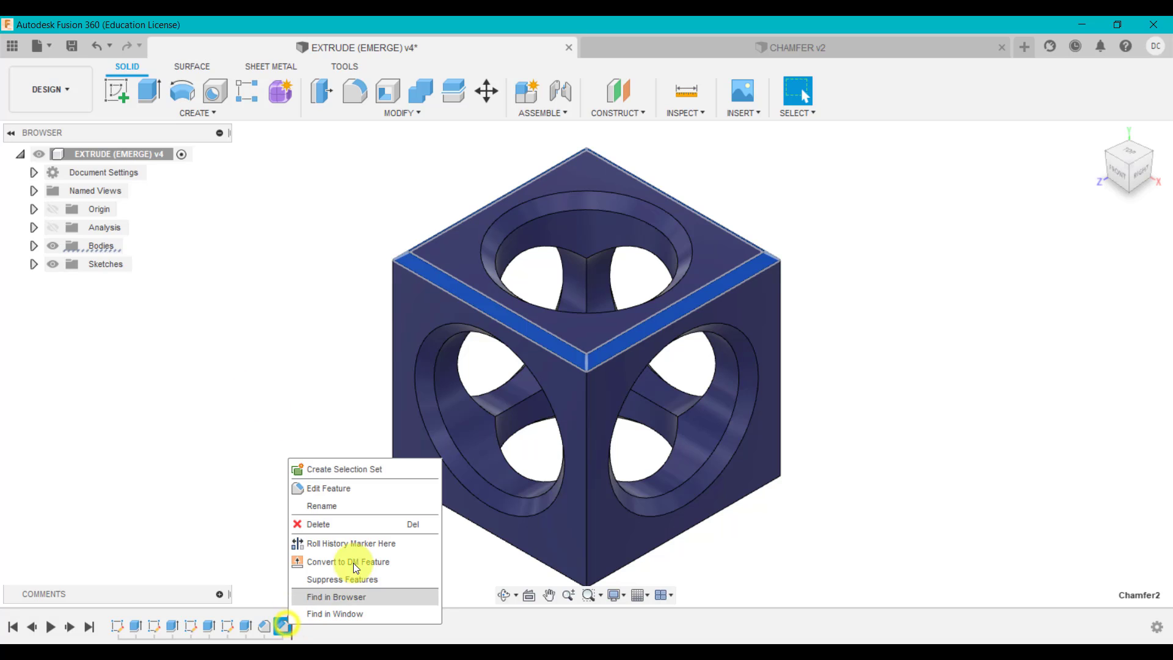
pyautogui.click(387, 498)
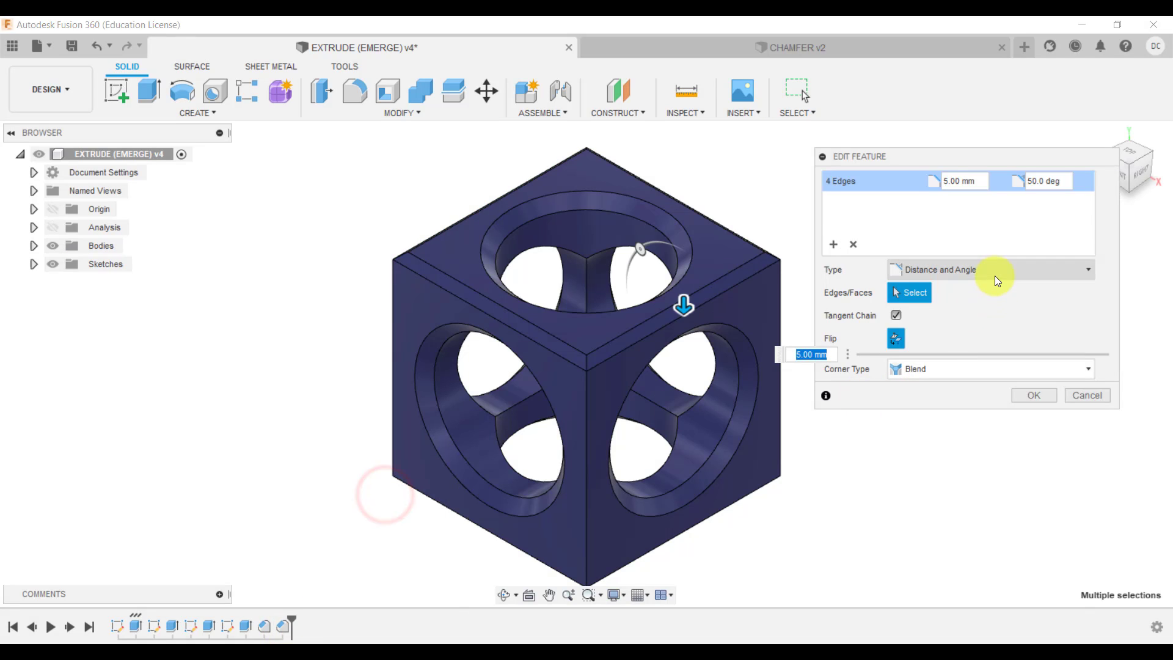
pyautogui.click(995, 271)
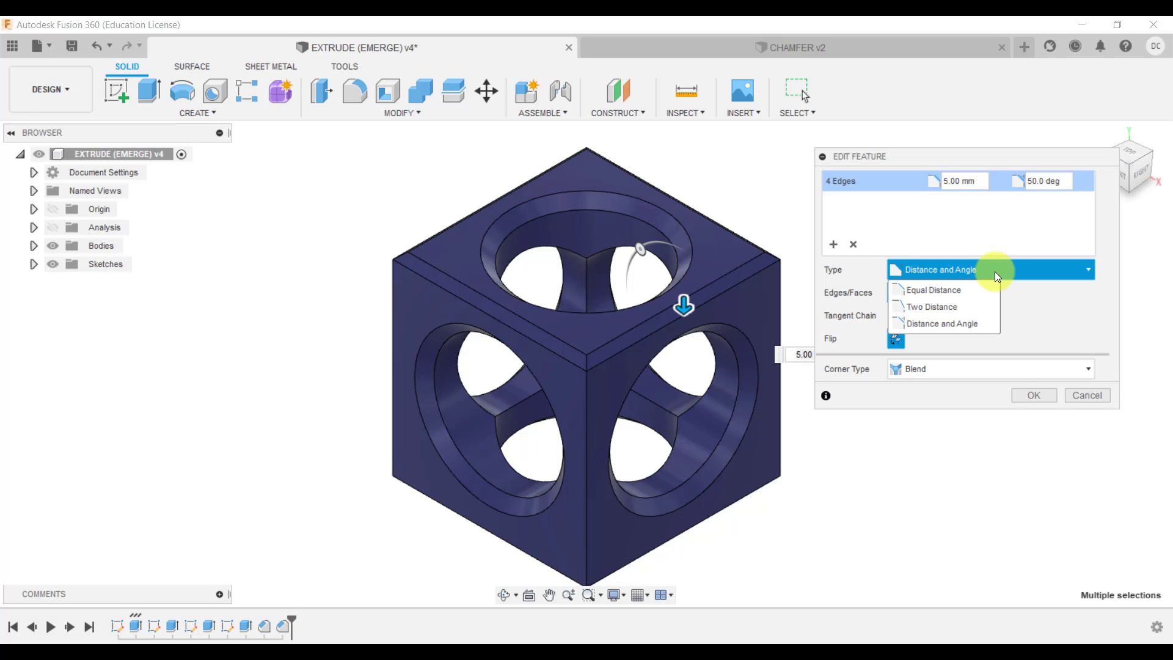
pyautogui.click(1095, 394)
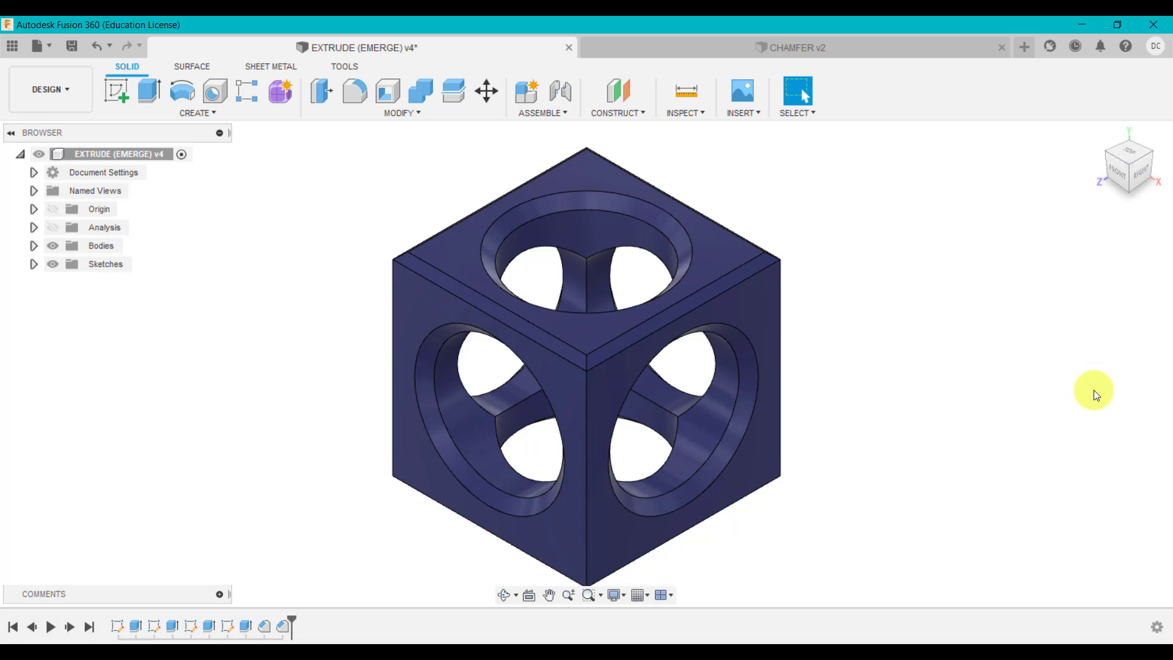